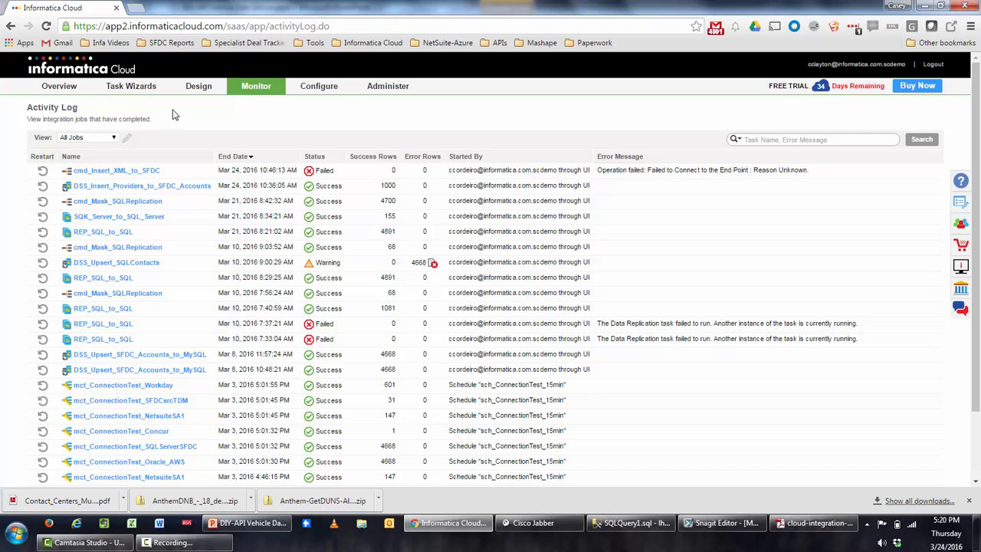
Choose Services & Processes under Design to launch Process Designer in a new tab.
mouse_move(203, 89)
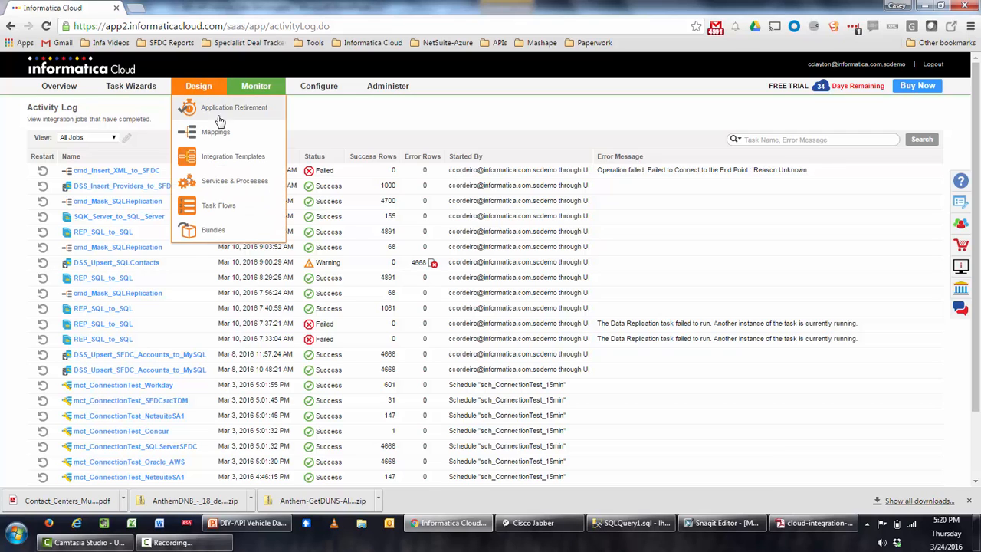
left_click(241, 186)
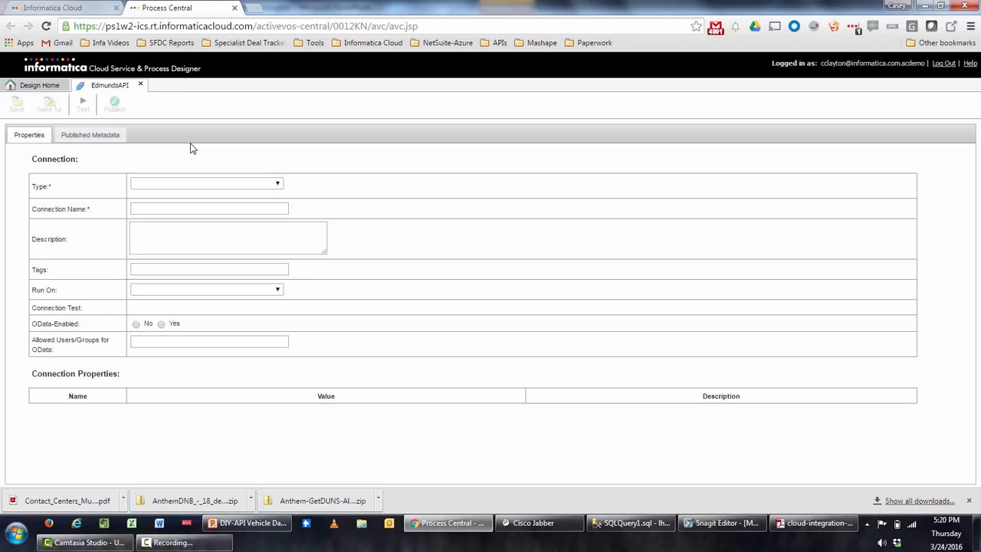
Go back to Design Home and scroll the Designs tree to the Vehicle Service designs.
left_click(49, 89)
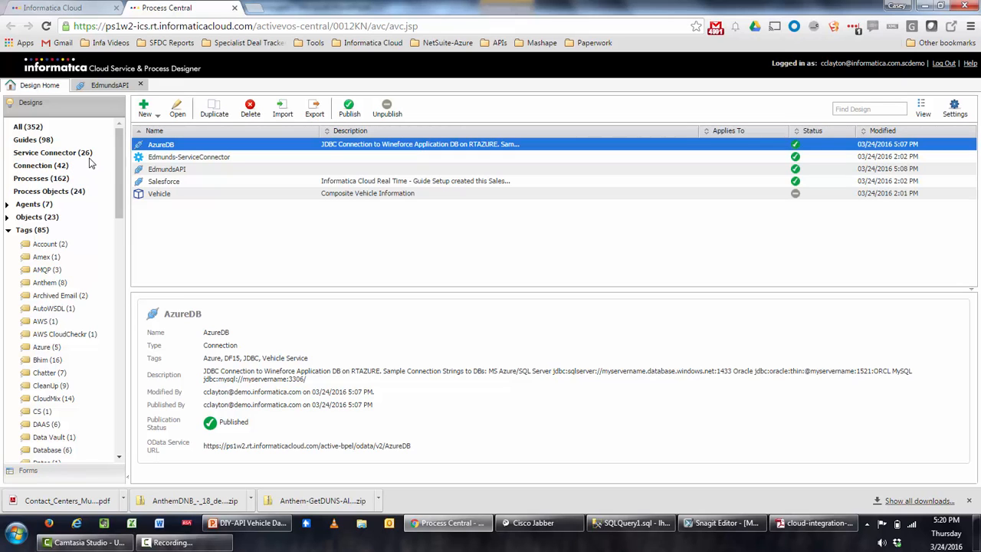
scroll(71, 165, "down", 5)
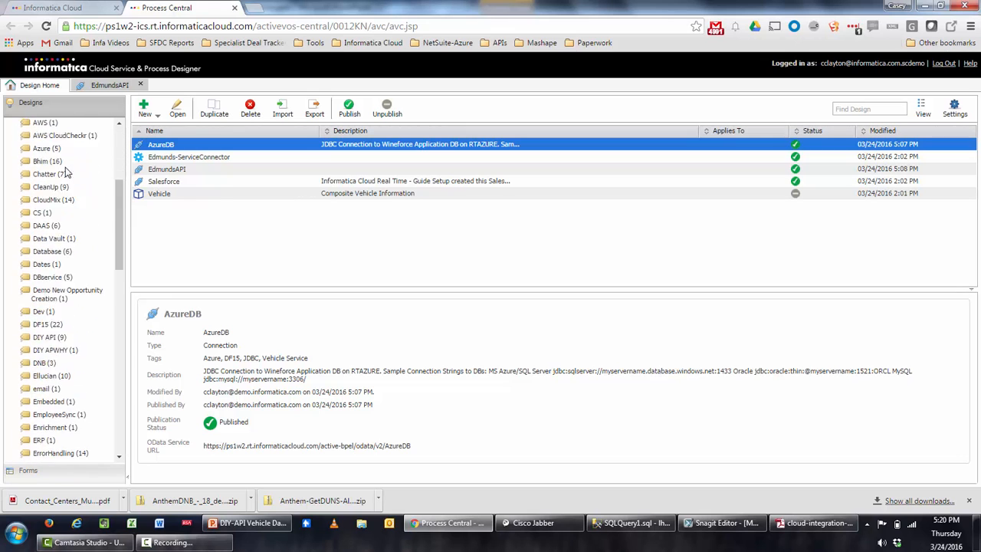
scroll(65, 171, "down", 15)
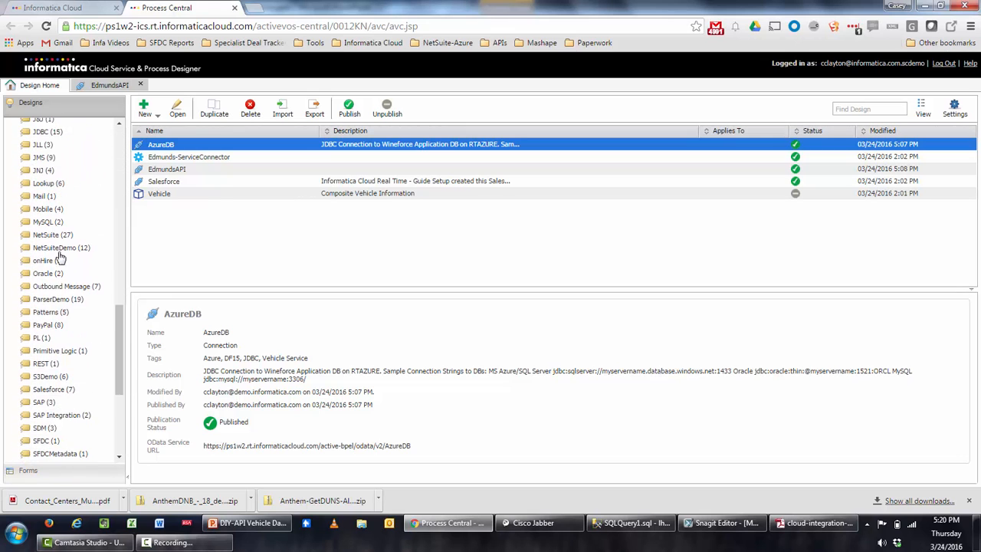
scroll(68, 253, "down", 4)
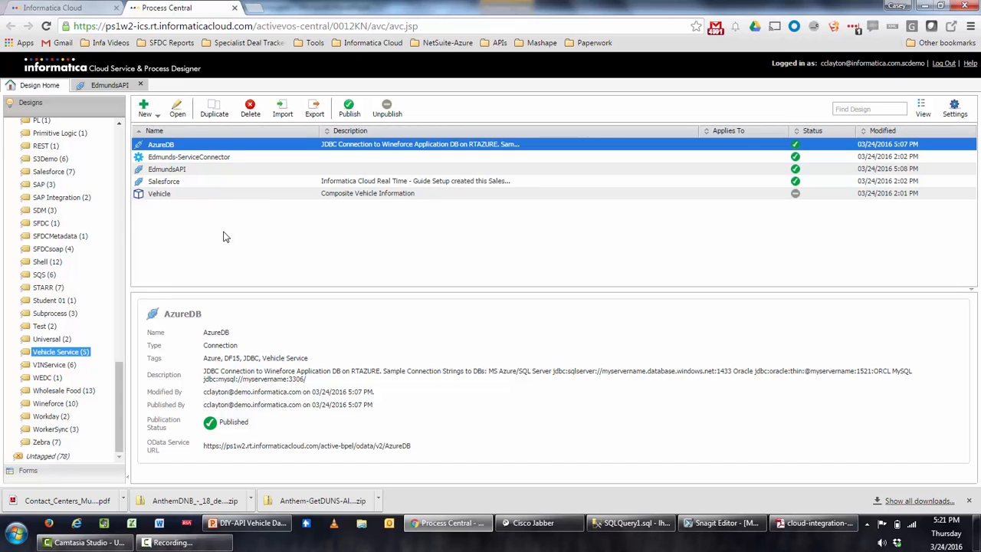
Open AzureDB, browse page 3 of its published metadata tables, then return to Design Home.
double_click(206, 150)
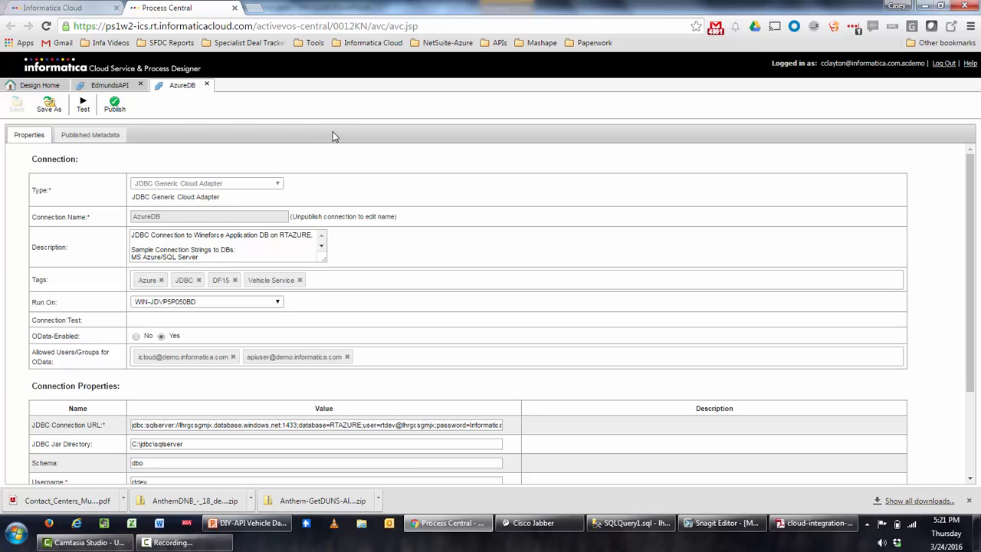
scroll(298, 200, "down", 1)
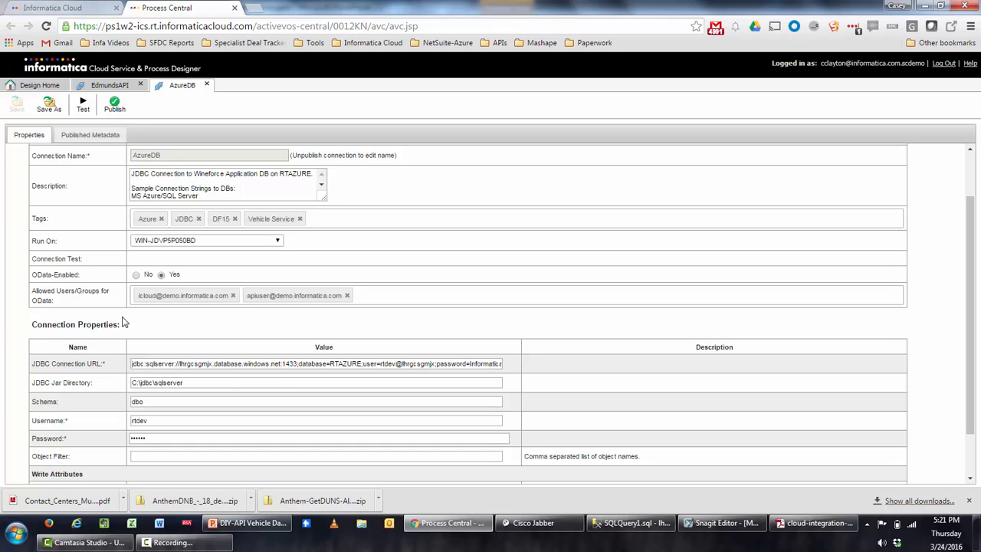
left_click(106, 137)
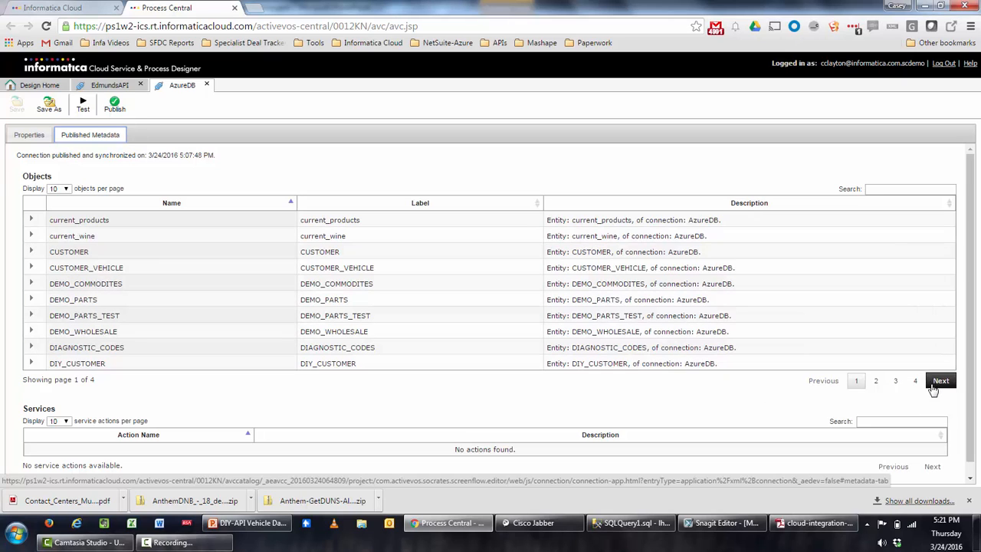
left_click(895, 382)
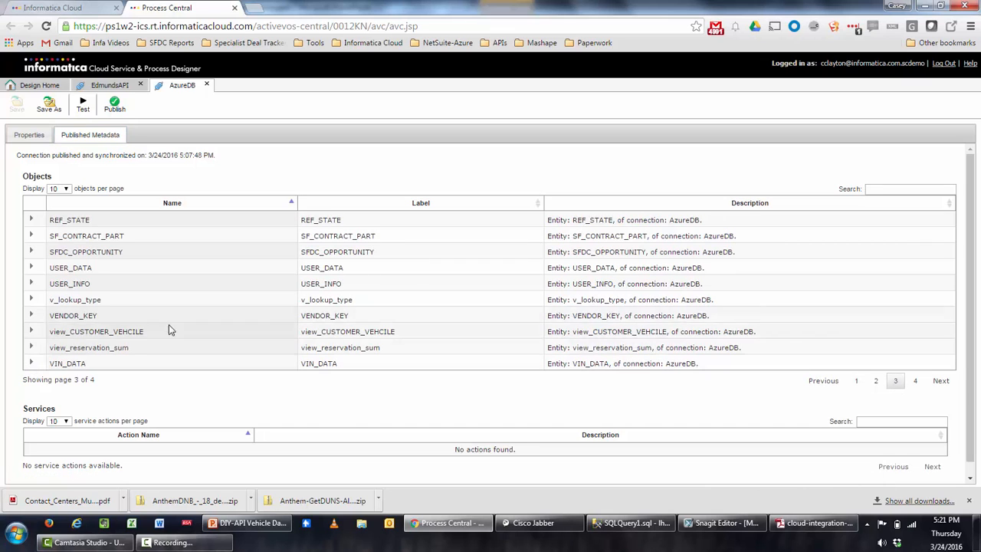
left_click(34, 85)
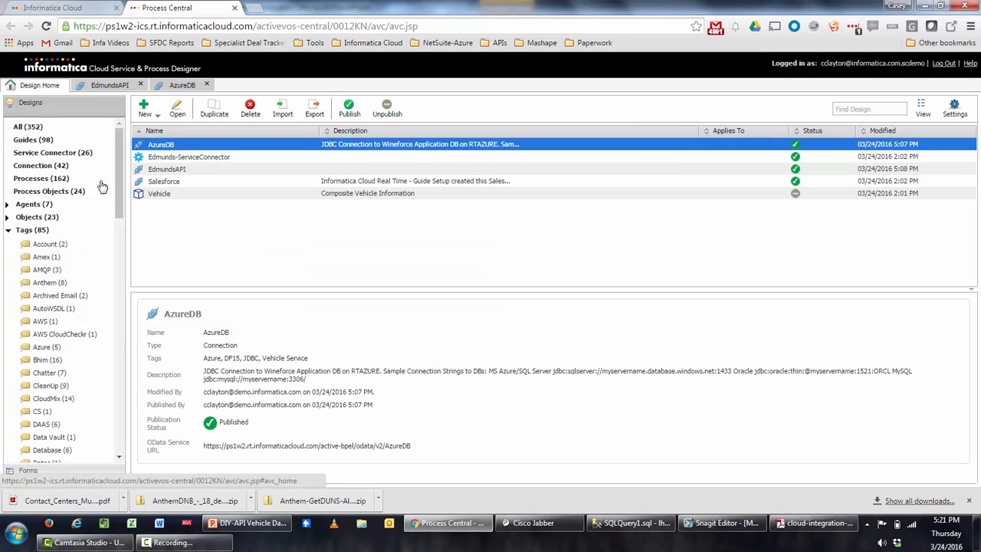
Inspect the Get Vehicle by VIN action's VehicleID input and its {$VehicleID} binding URL.
double_click(198, 160)
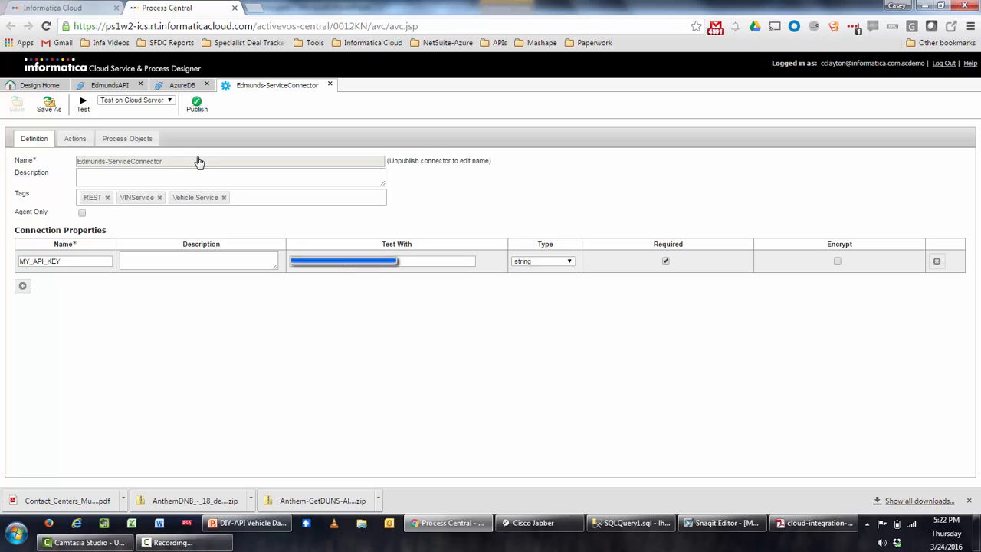
left_click(74, 140)
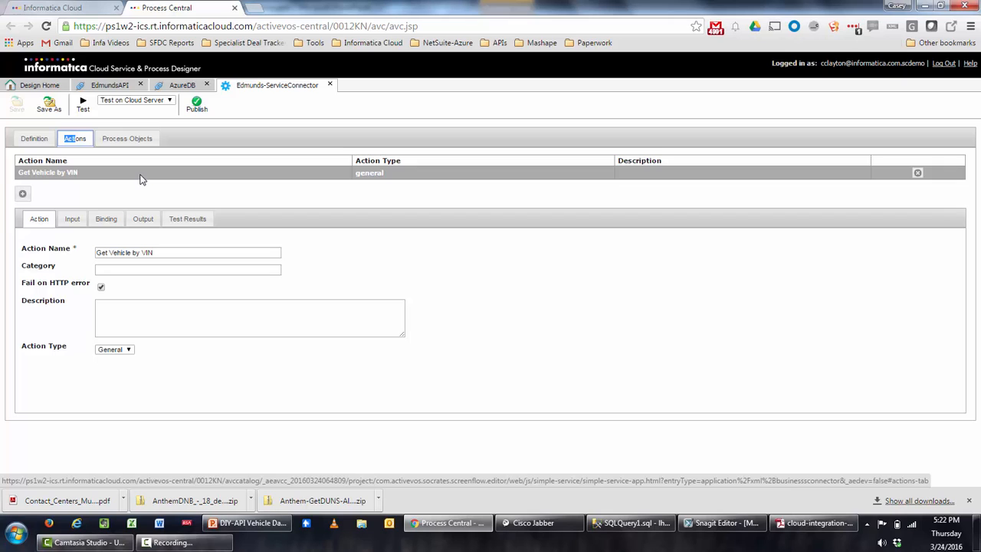
left_click(72, 220)
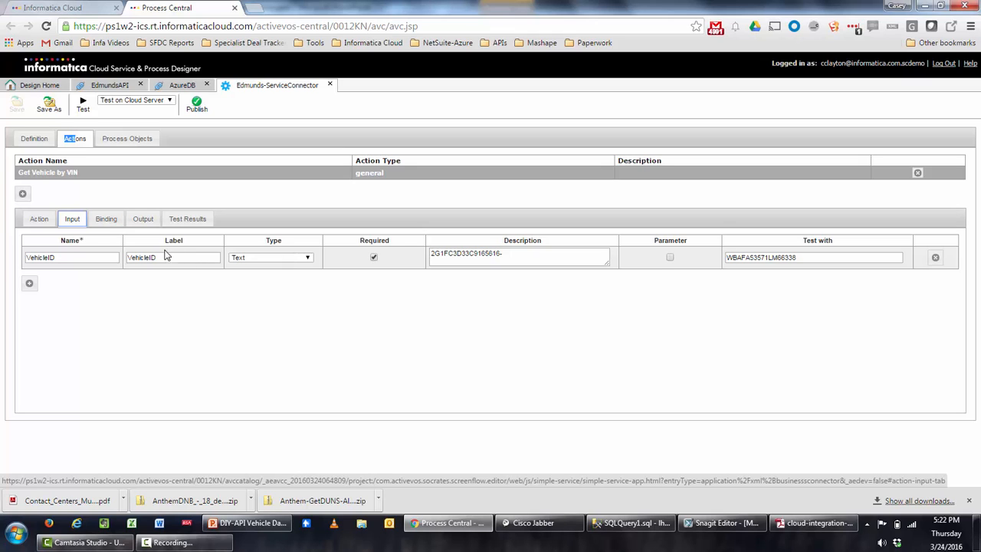
left_click(107, 220)
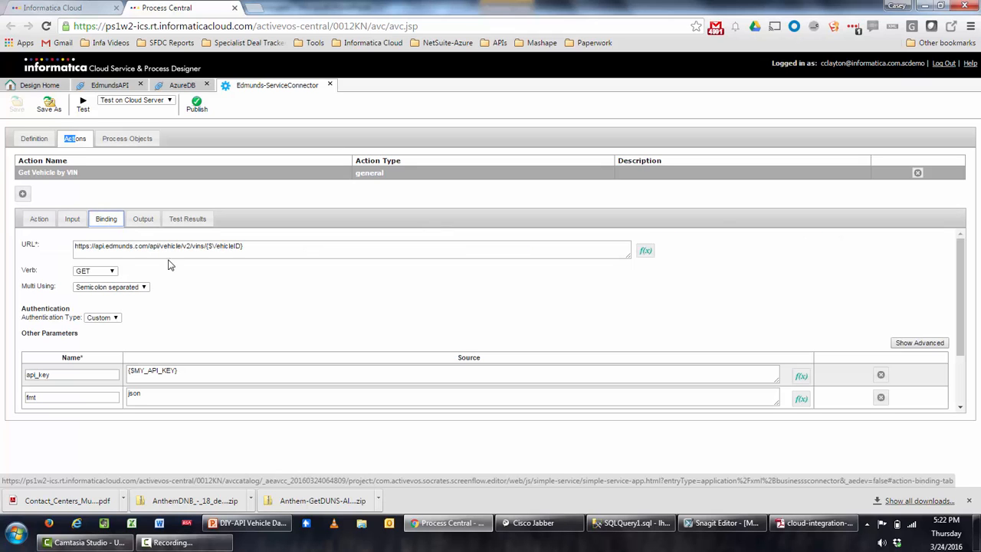
left_click(208, 248)
left_click_drag(207, 246, 269, 247)
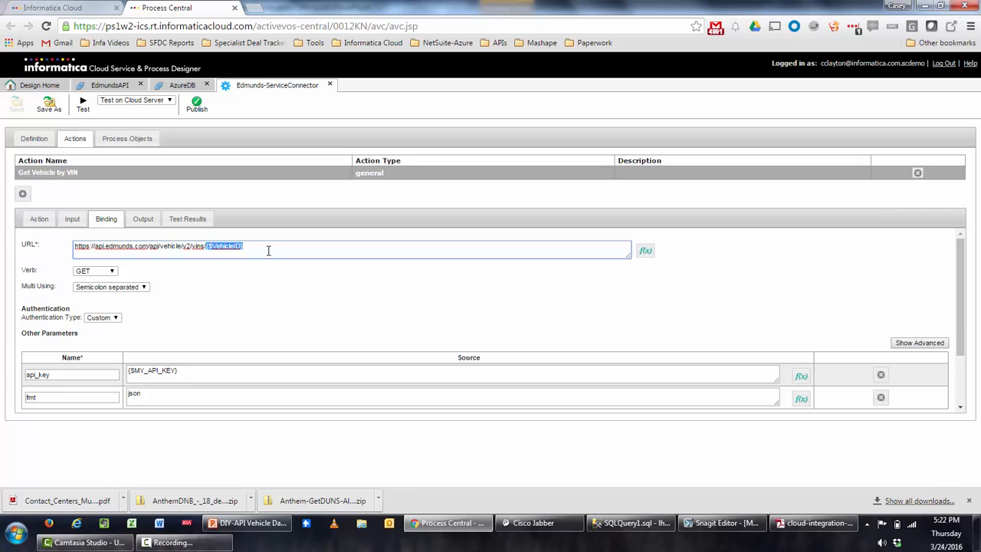
left_click(214, 291)
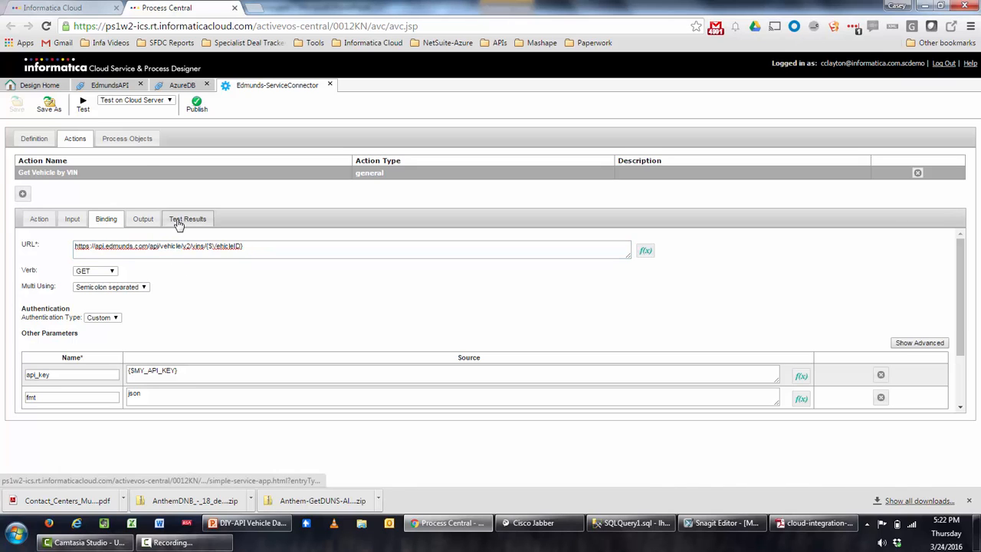
Test Get Vehicle by VIN, review its results and Output fields, then return to Design Home.
left_click(83, 108)
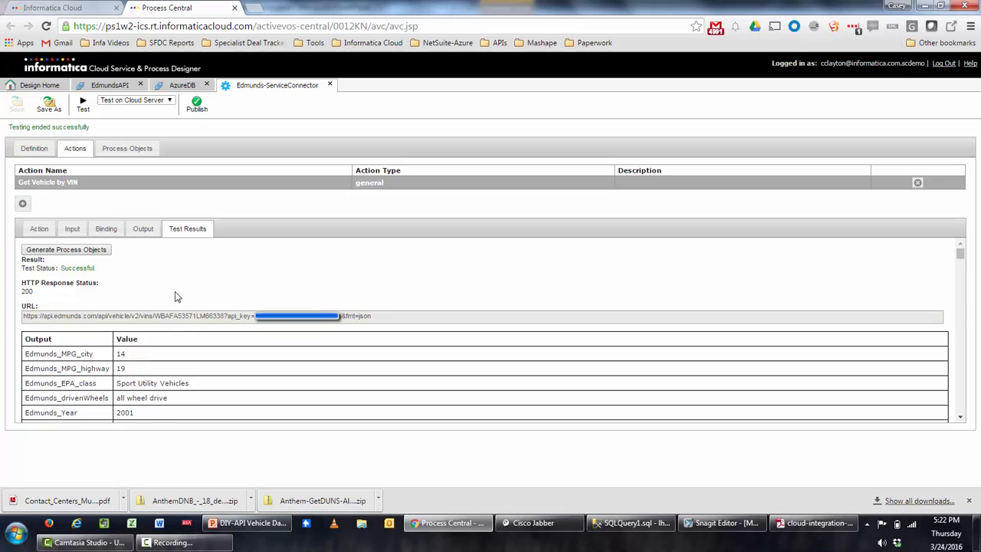
scroll(200, 335, "down", 5)
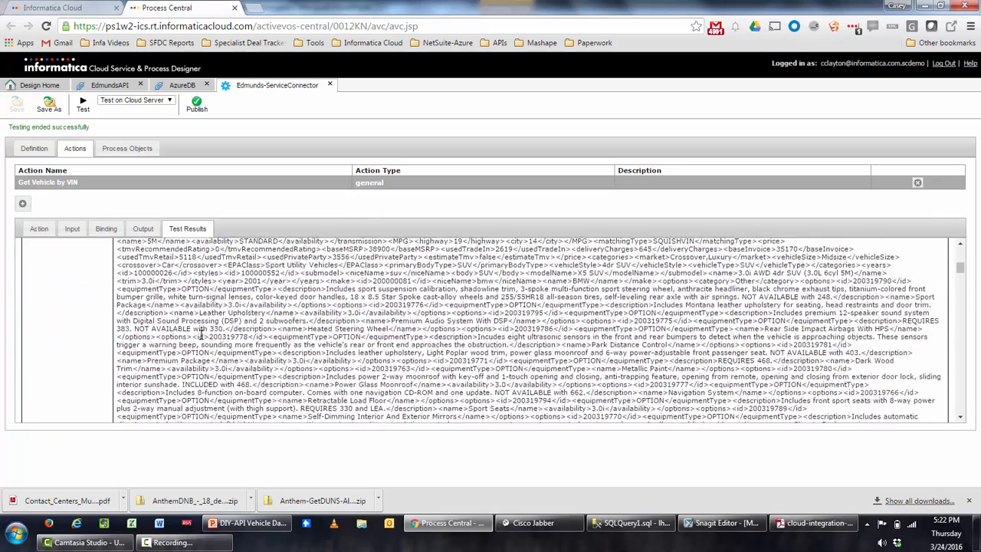
scroll(201, 335, "down", 5)
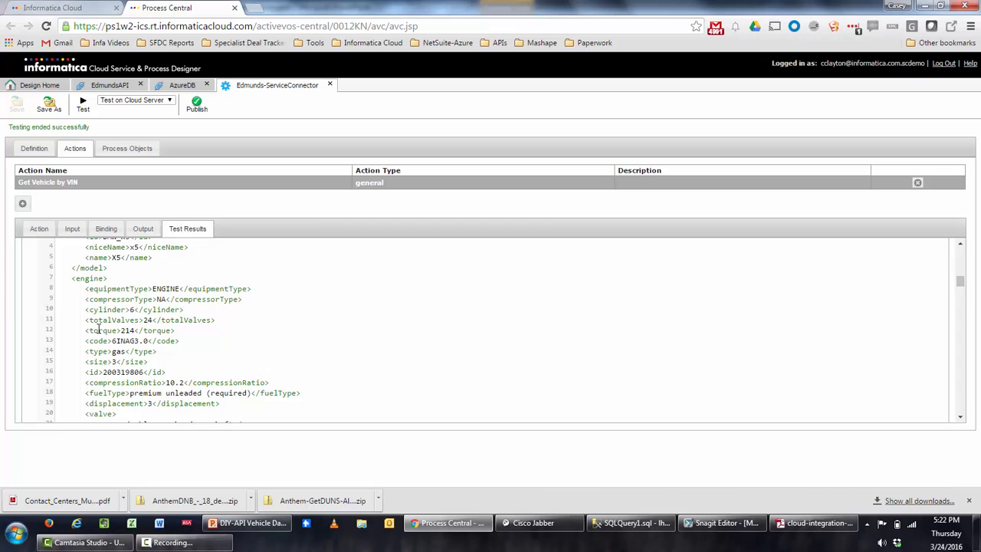
left_click(143, 228)
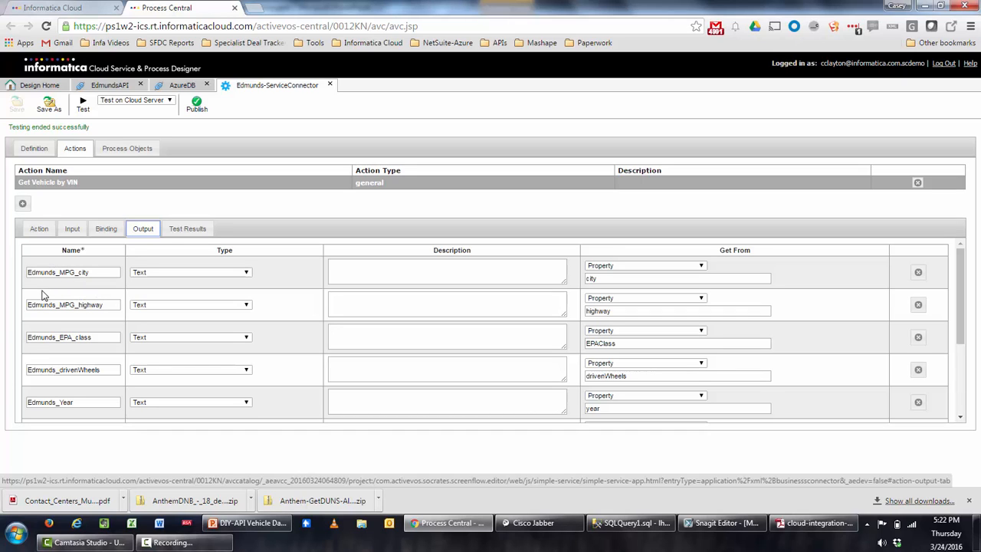
scroll(230, 318, "down", 3)
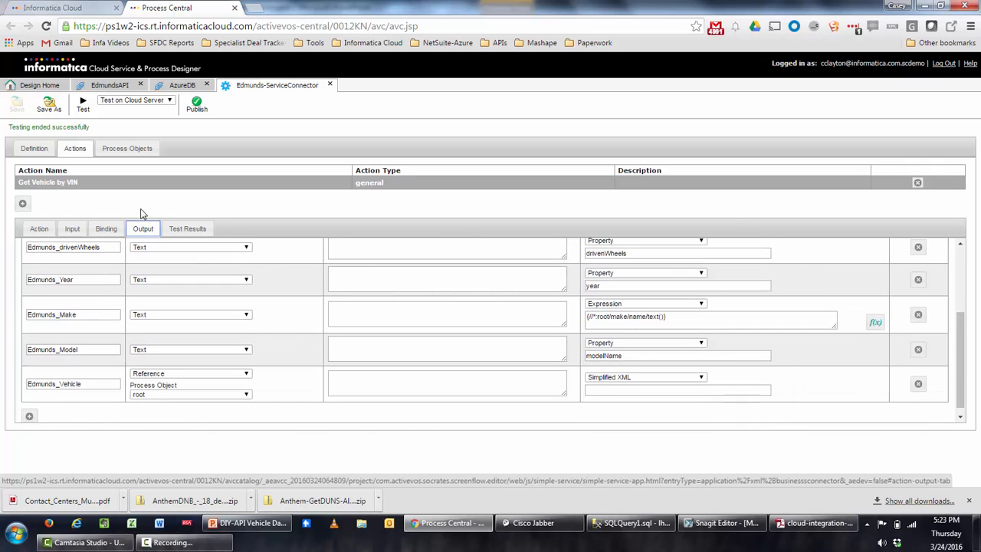
left_click(189, 230)
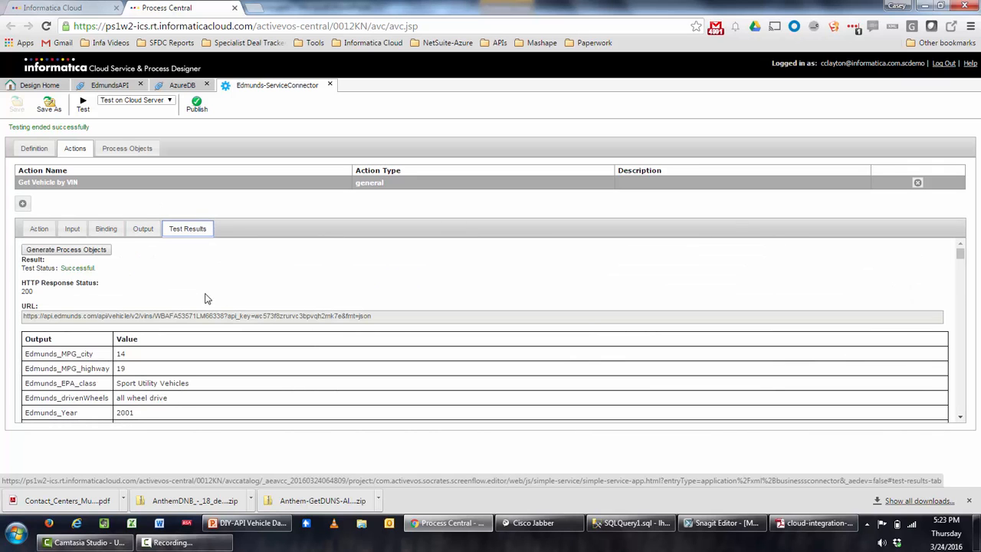
scroll(204, 298, "down", 3)
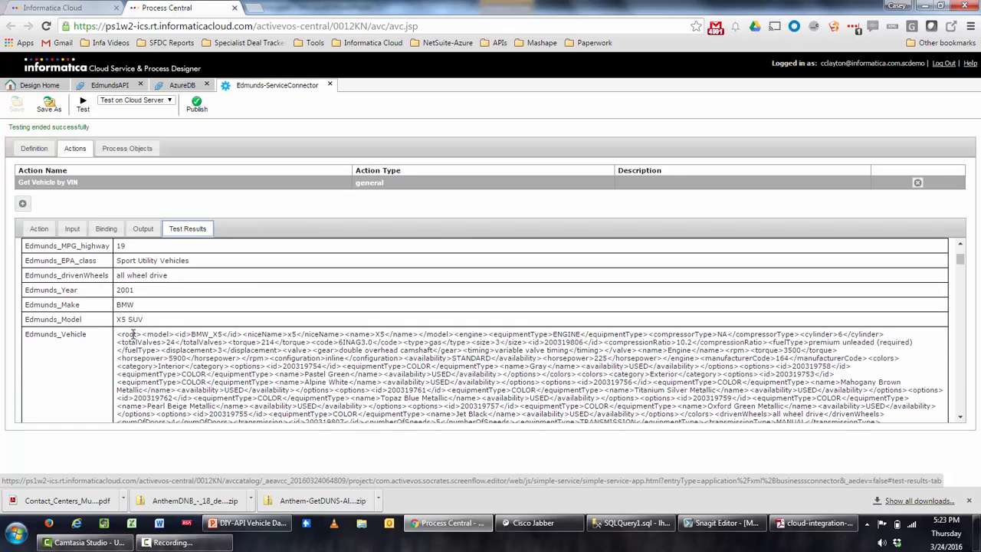
left_click(40, 85)
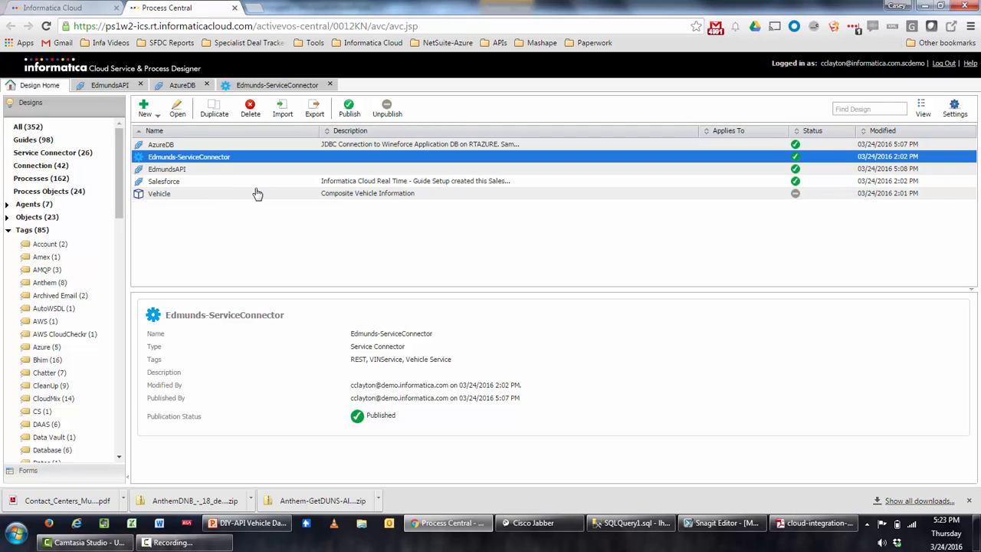
Review the Vehicle object's ten fields, then return to Design Home and open the New menu.
double_click(165, 194)
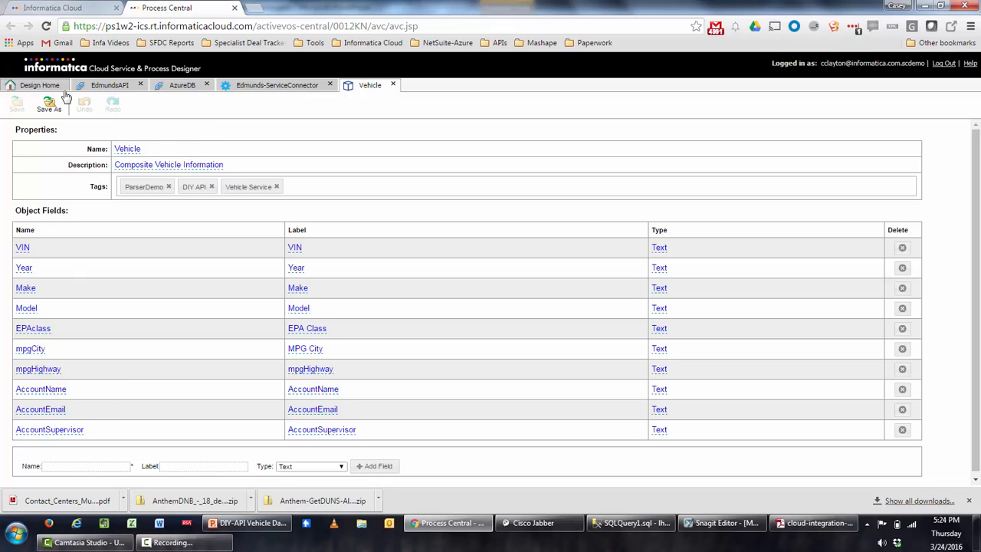
left_click(38, 85)
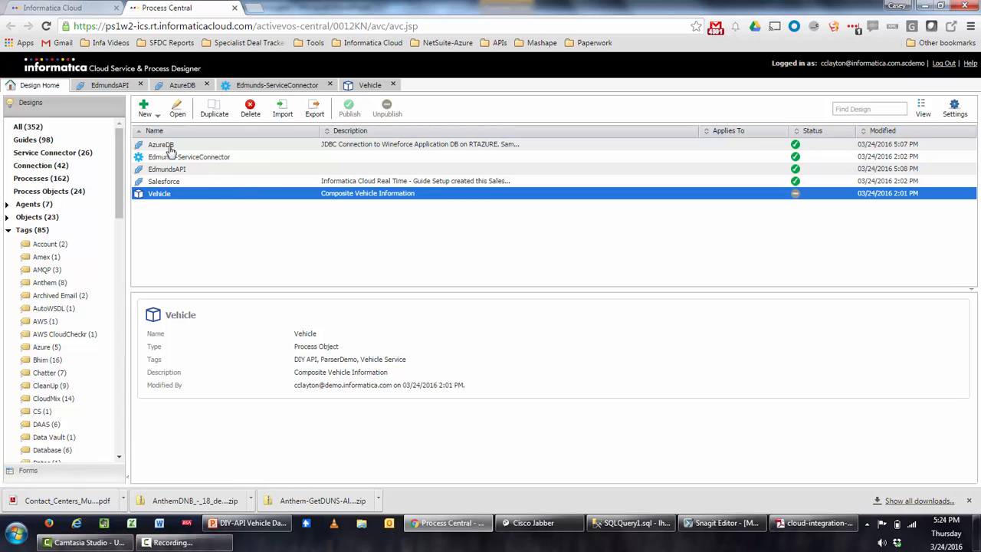
left_click(145, 111)
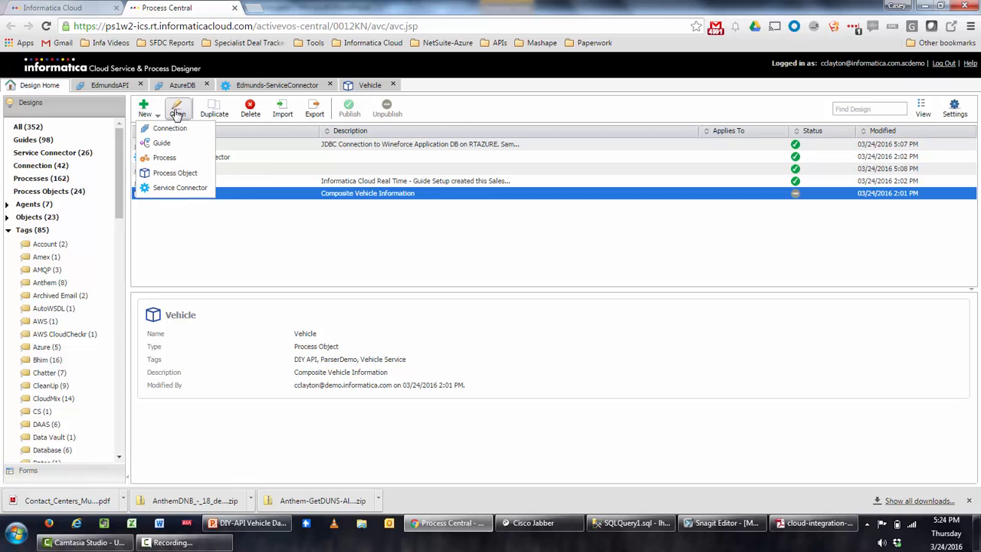
Create a new process named DIYVehicleService described as 'A Composite Data Service for VIN's'.
left_click(179, 161)
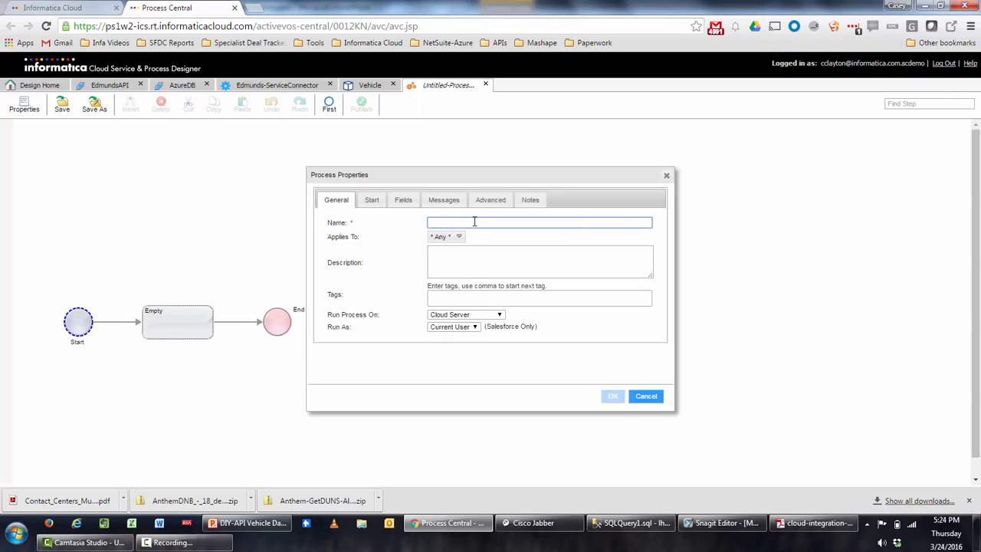
type("DIYVehicleService")
left_click(486, 260)
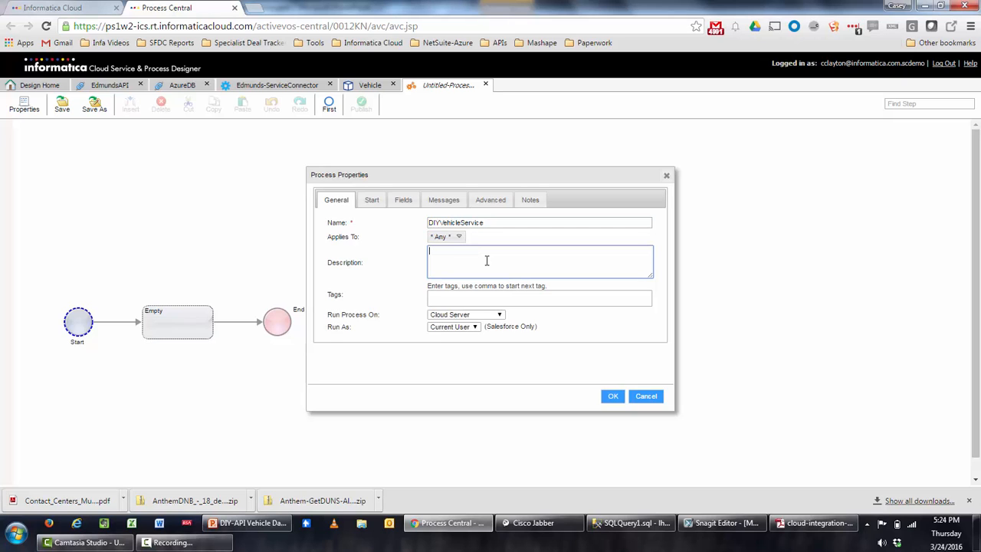
type("A Composite Data Service for VIN's")
Tag the process Vehicle Service and view its Start settings.
left_click(453, 298)
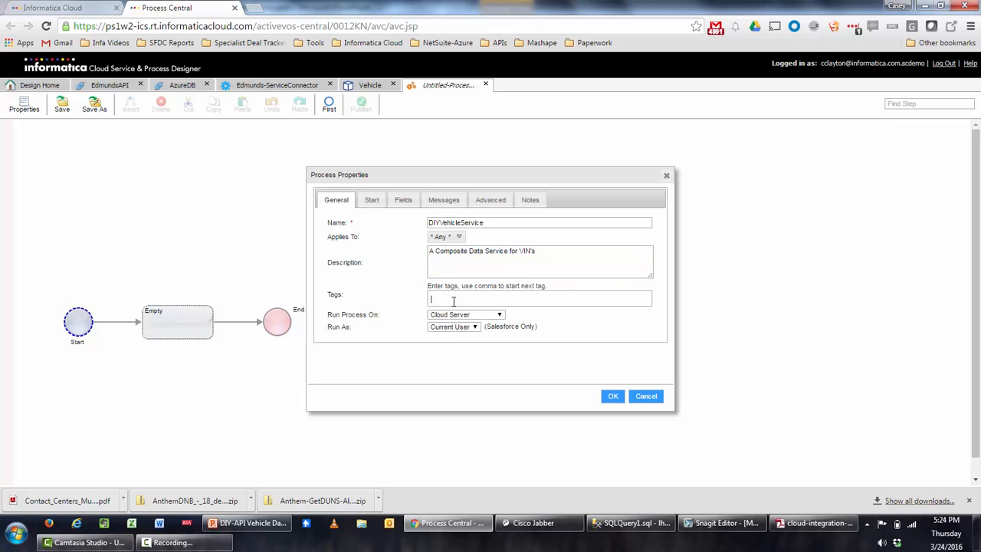
type("Veh")
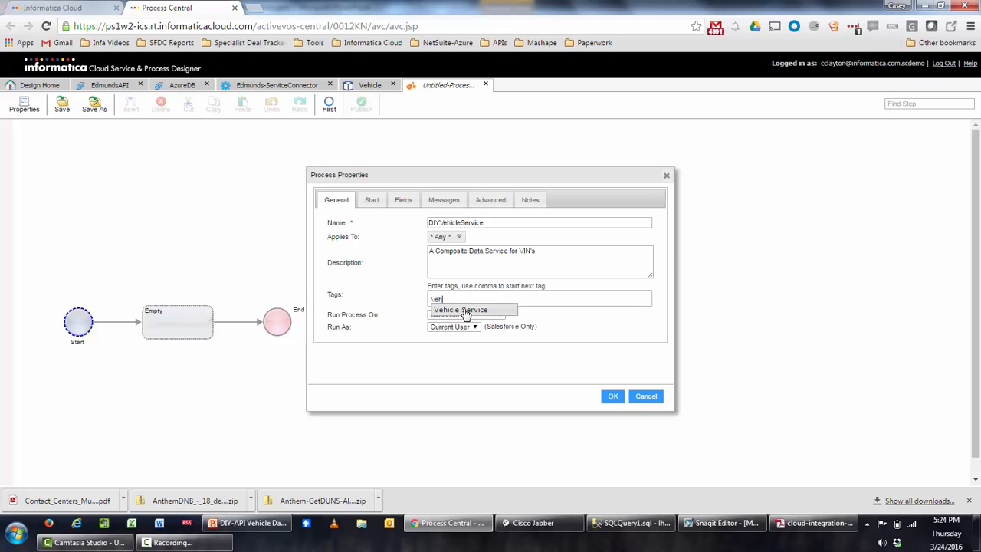
left_click(465, 310)
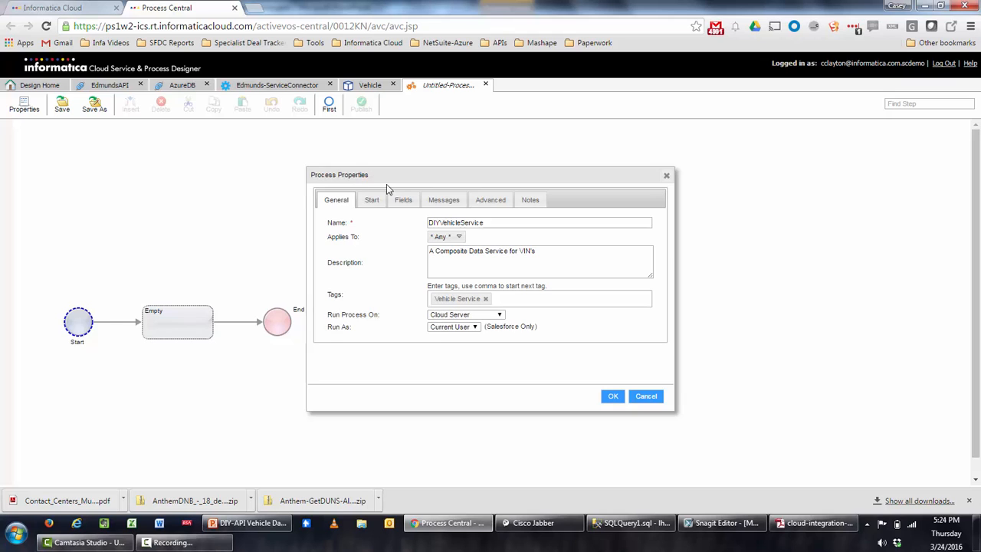
left_click(368, 200)
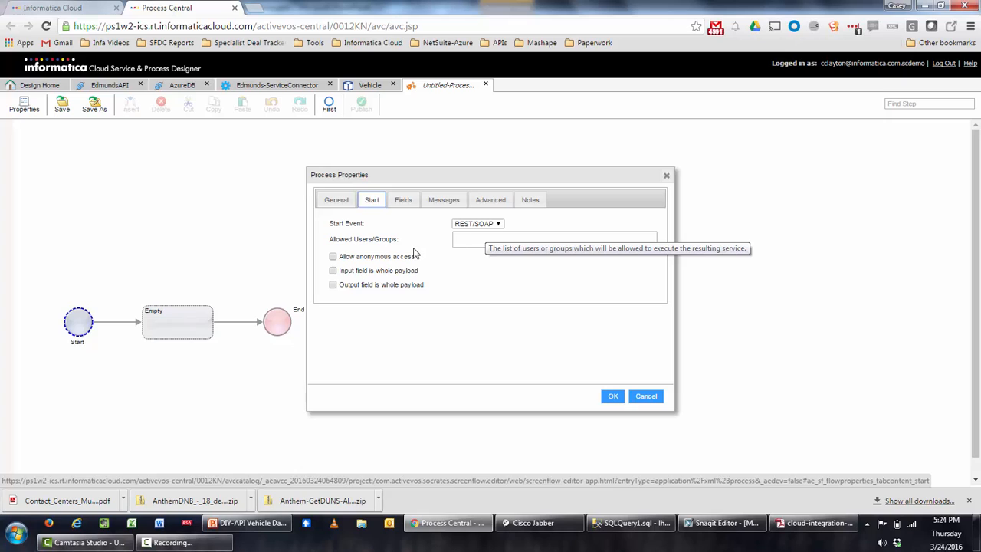
Allow anonymous access and add the input field in_VIN.
left_click(334, 257)
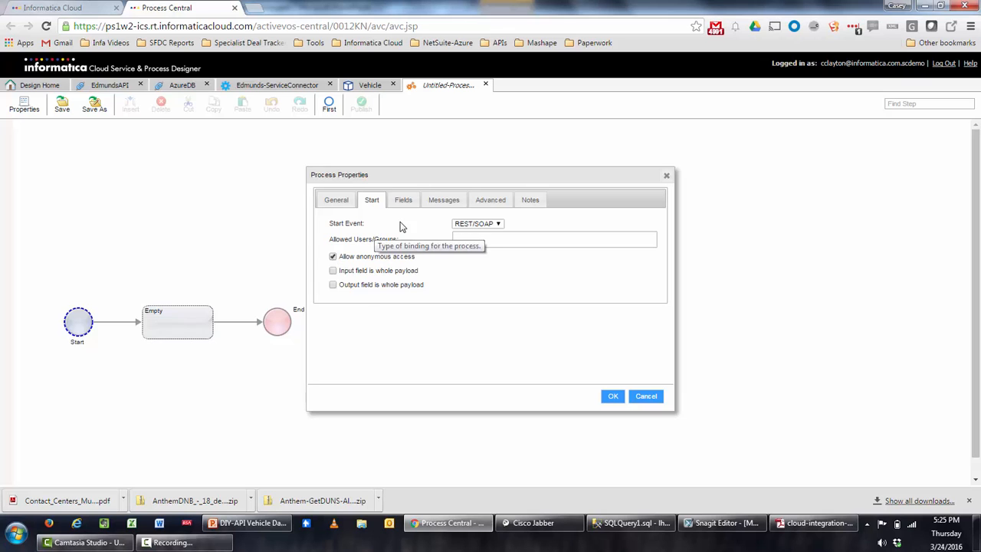
left_click(405, 201)
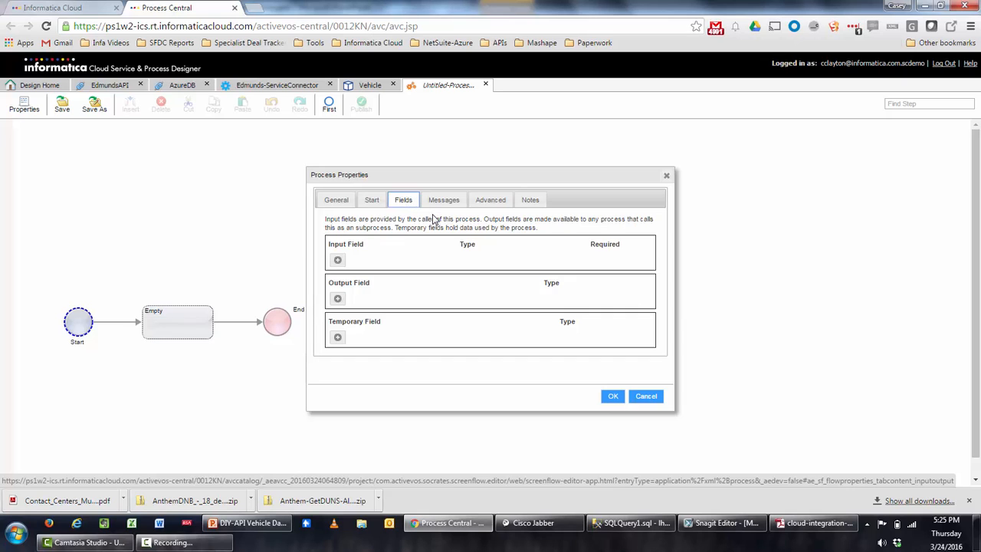
left_click(338, 262)
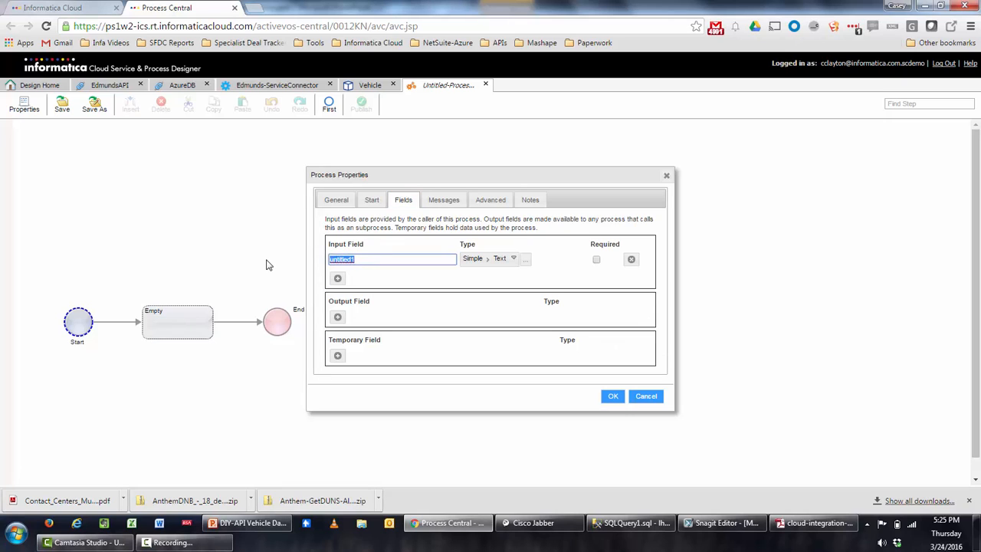
type("in_VIN")
Add output field out_Vehicle_Data typed as the Vehicle process object.
left_click(338, 318)
left_click(387, 316)
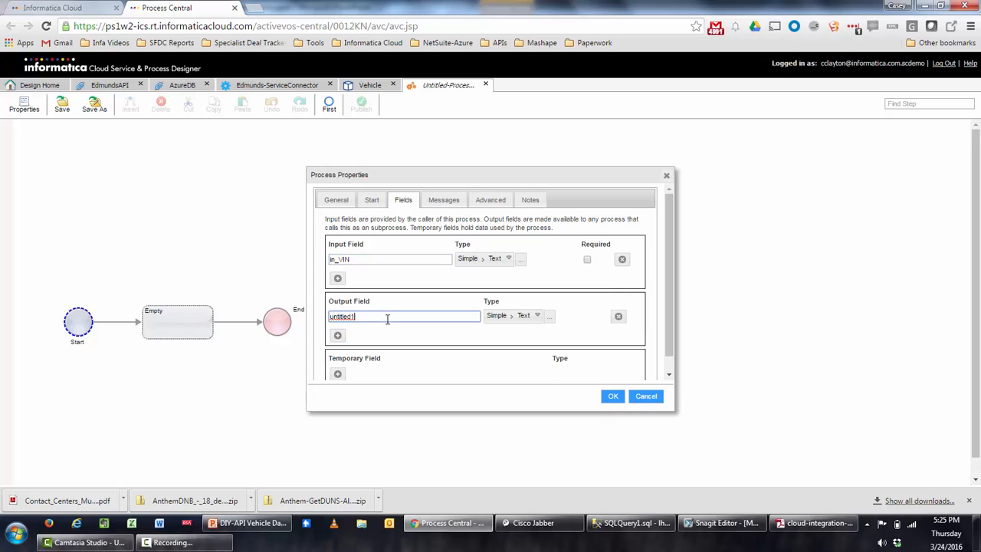
left_click_drag(387, 319, 301, 320)
type("out_Vehicle_Data")
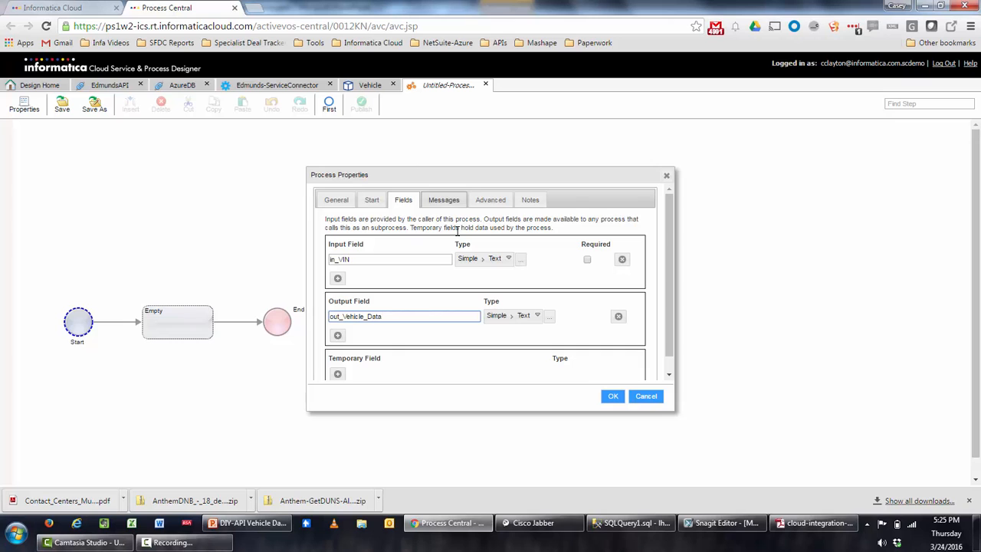
left_click(522, 317)
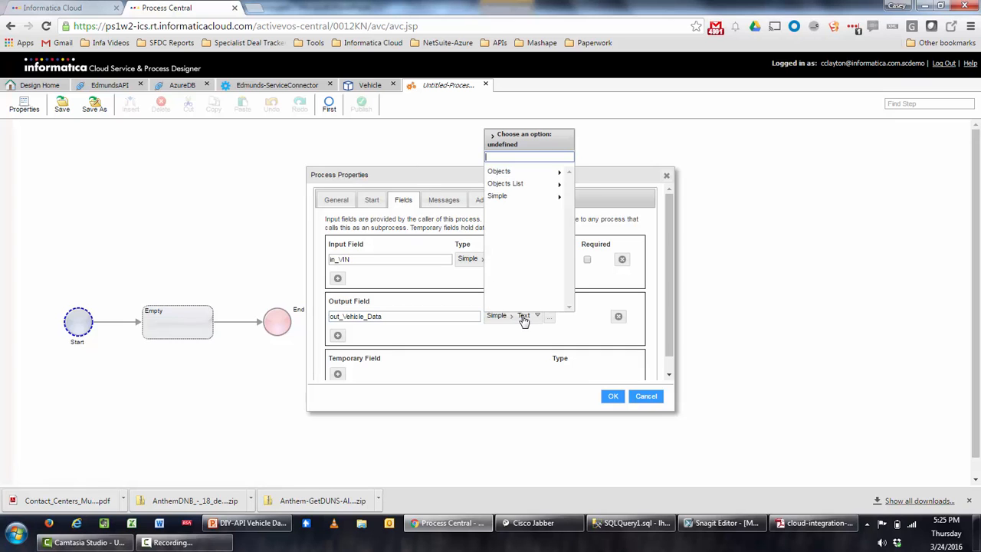
left_click(531, 176)
scroll(534, 234, "down", 6)
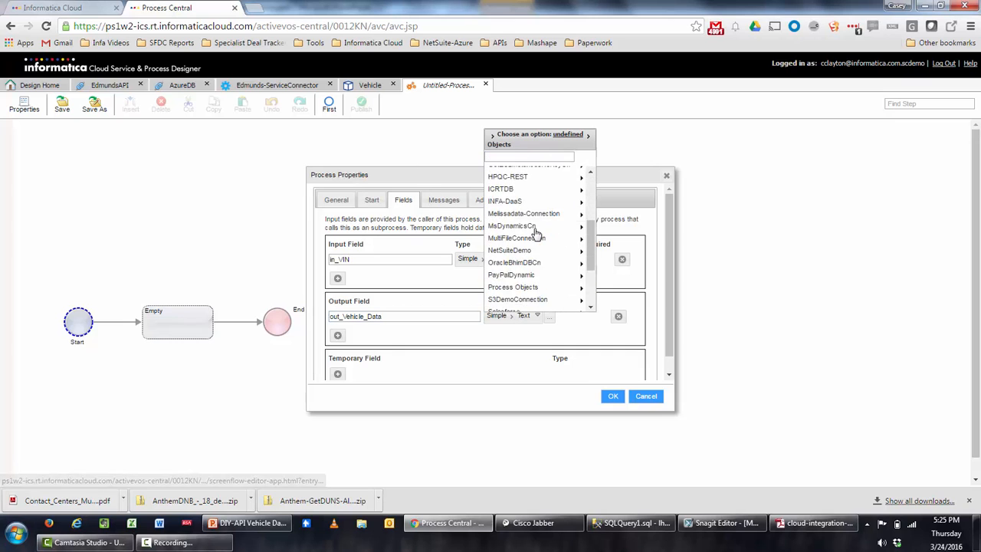
left_click(536, 245)
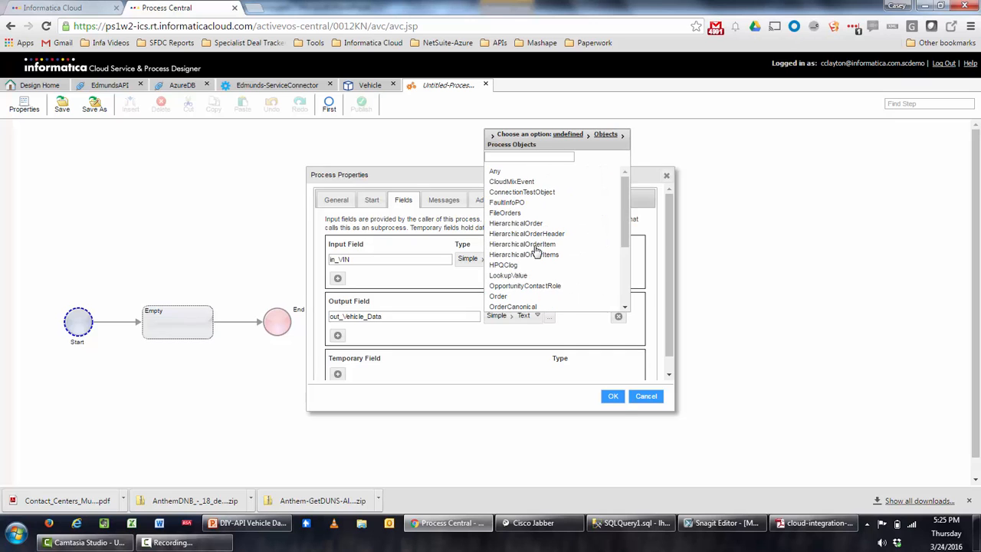
scroll(545, 256, "down", 5)
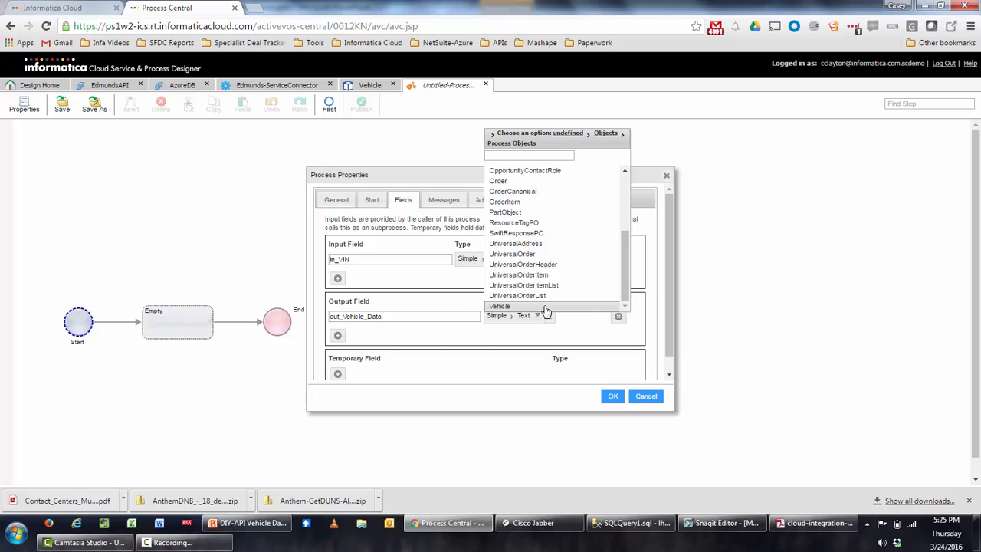
left_click(545, 308)
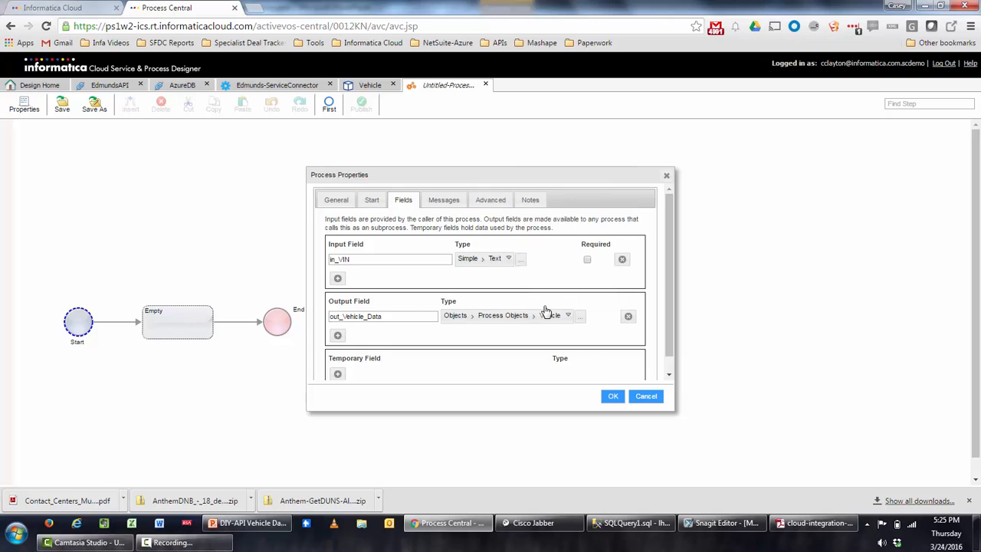
Add a second output field named out_Messages.
left_click(337, 335)
left_click(364, 335)
double_click(364, 334)
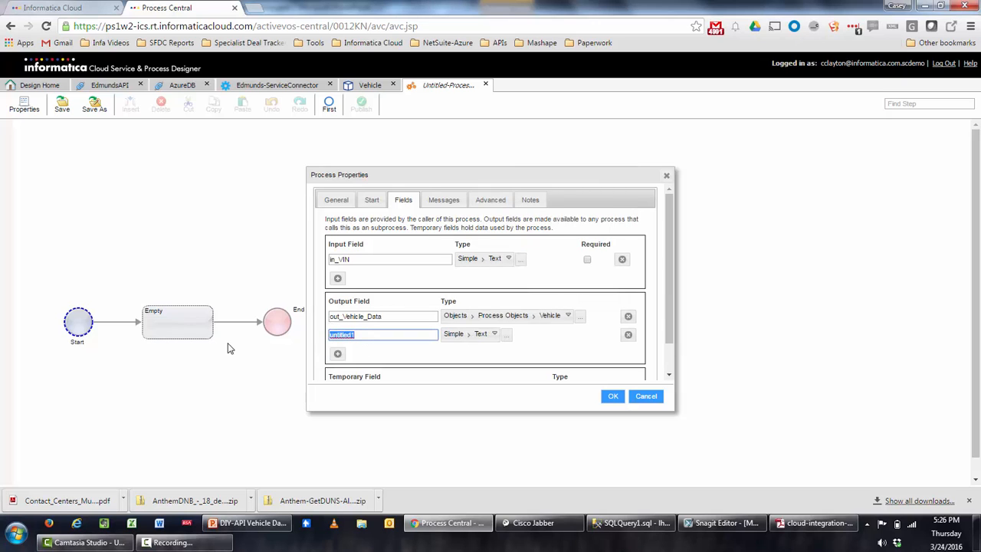
type("out_Messages")
scroll(459, 344, "down", 1)
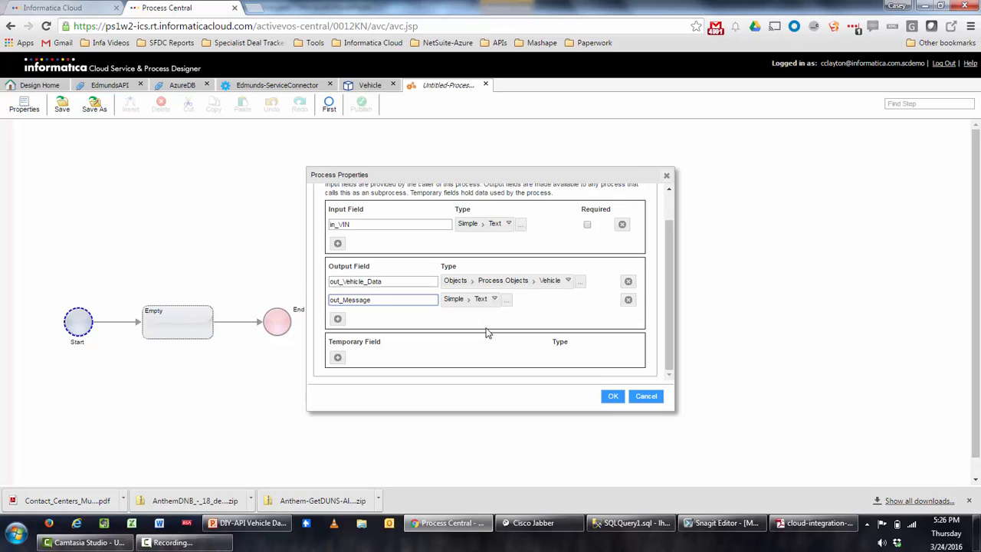
Add two temporary fields and name the first one this_DB_VIN_DATA.
left_click(338, 358)
left_click(339, 376)
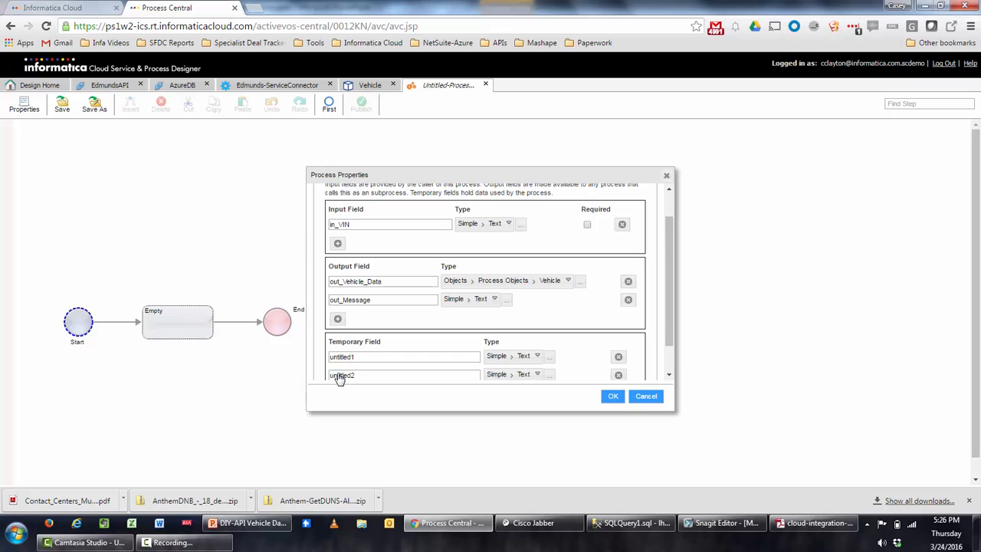
scroll(423, 268, "down", 2)
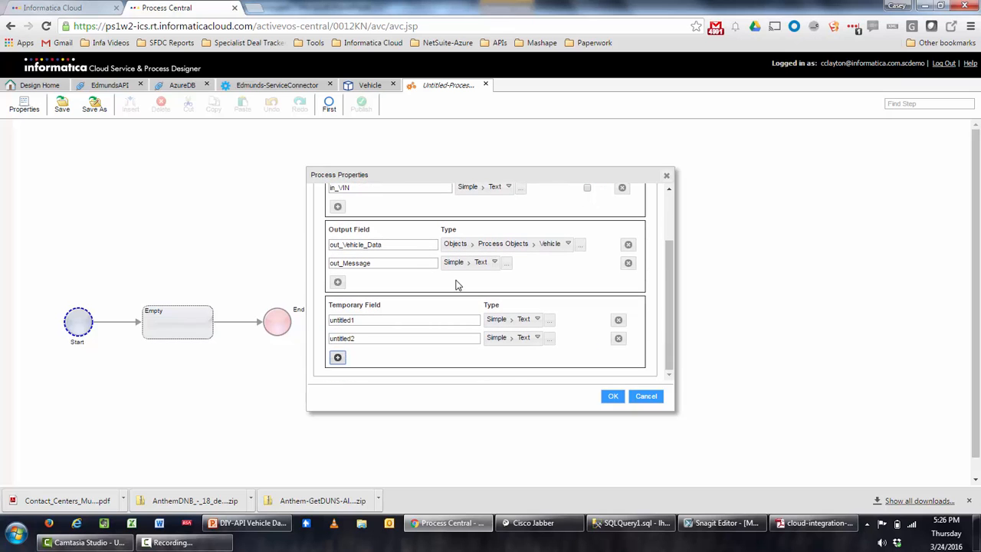
left_click(365, 320)
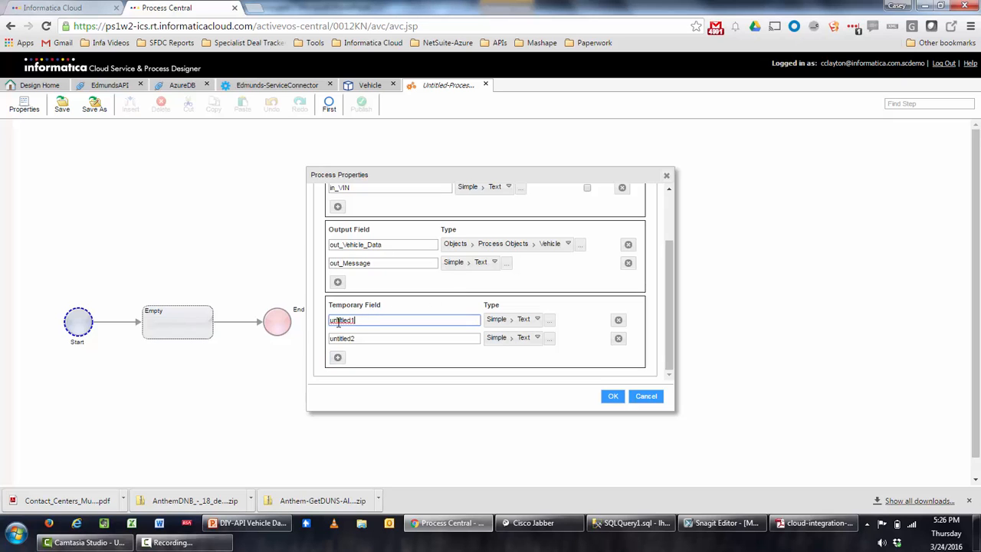
double_click(338, 322)
type("ths")
key("BackSpace")
type("is_DB_VIN_DATA")
Set this_DB_VIN_DATA's type to the AzureDB VIN_DATA object.
left_click(500, 322)
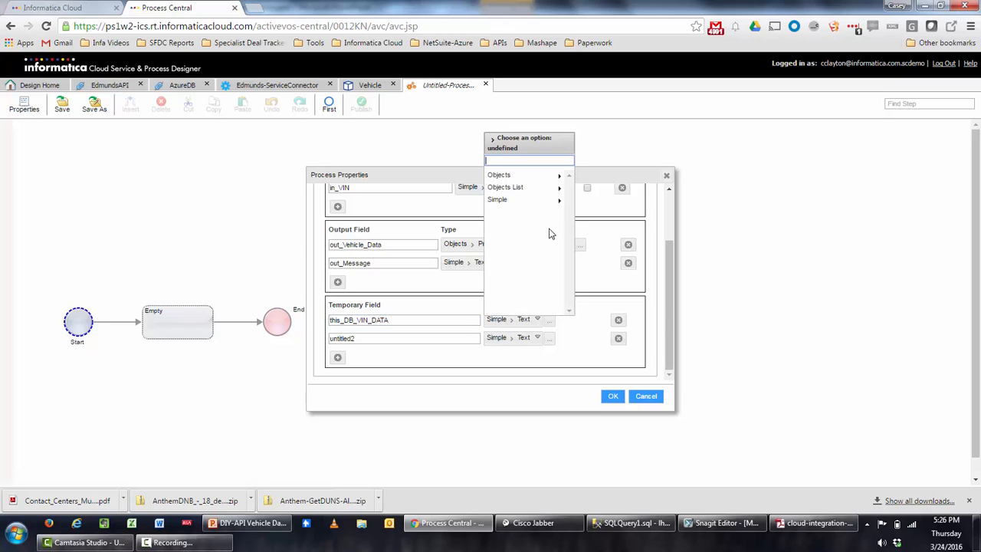
left_click(523, 181)
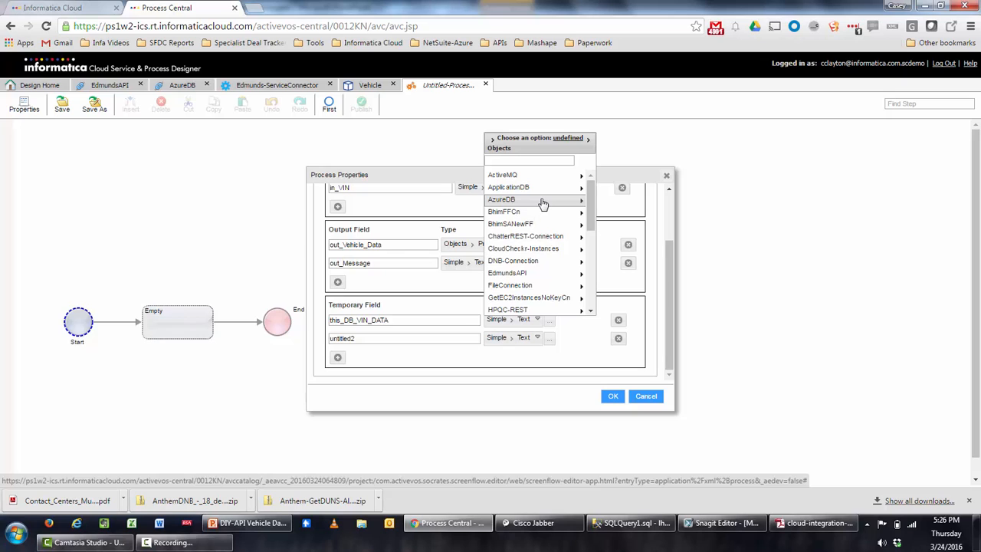
left_click(541, 201)
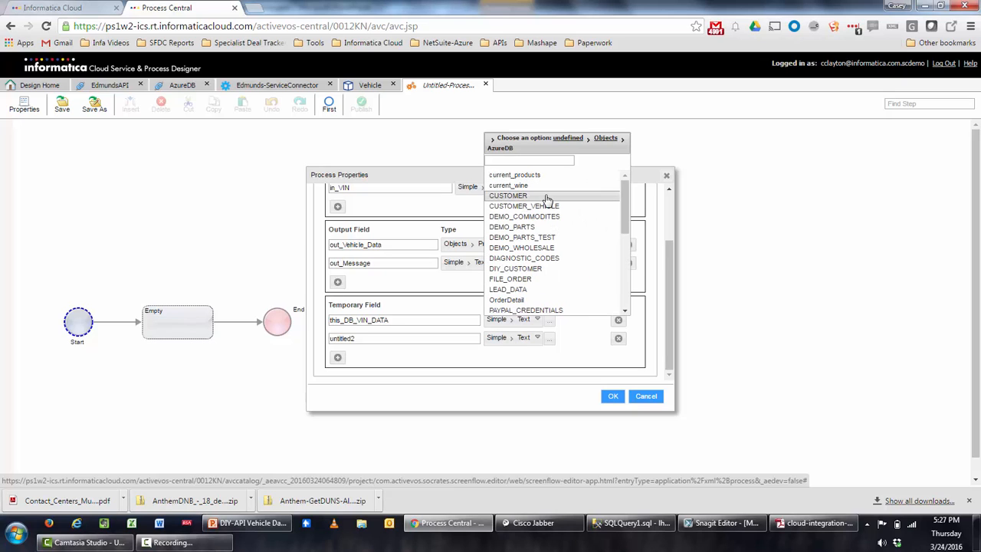
scroll(545, 198, "down", 2)
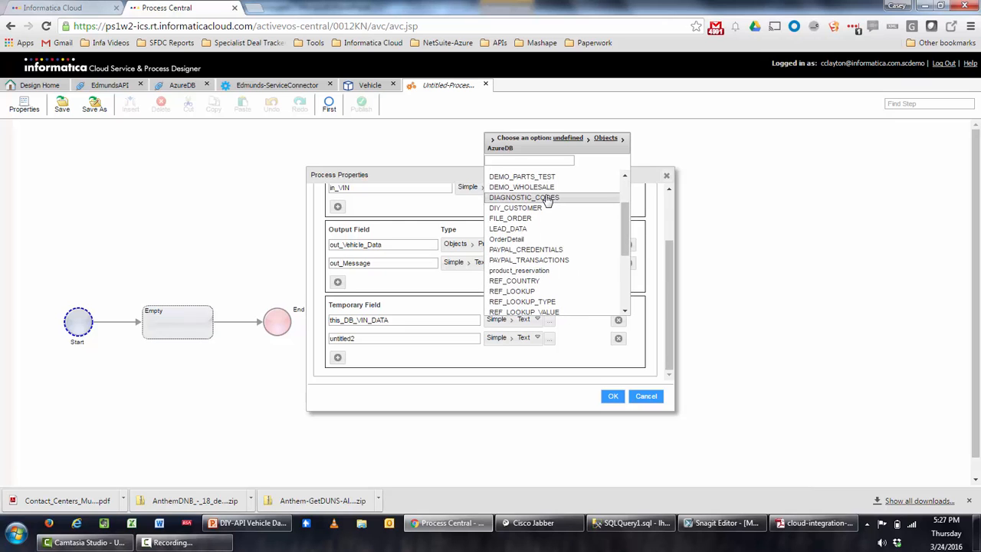
scroll(547, 199, "down", 2)
scroll(547, 200, "down", 3)
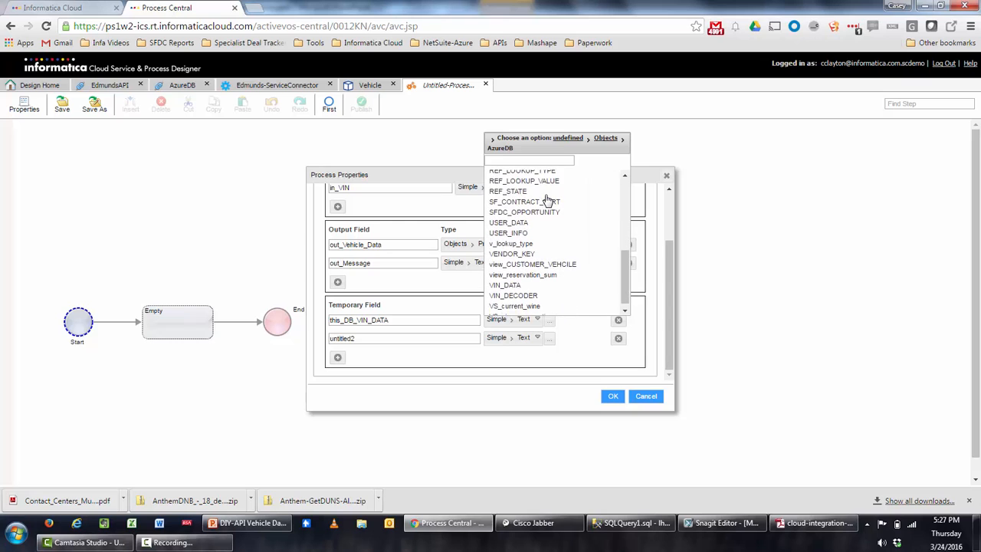
left_click(544, 279)
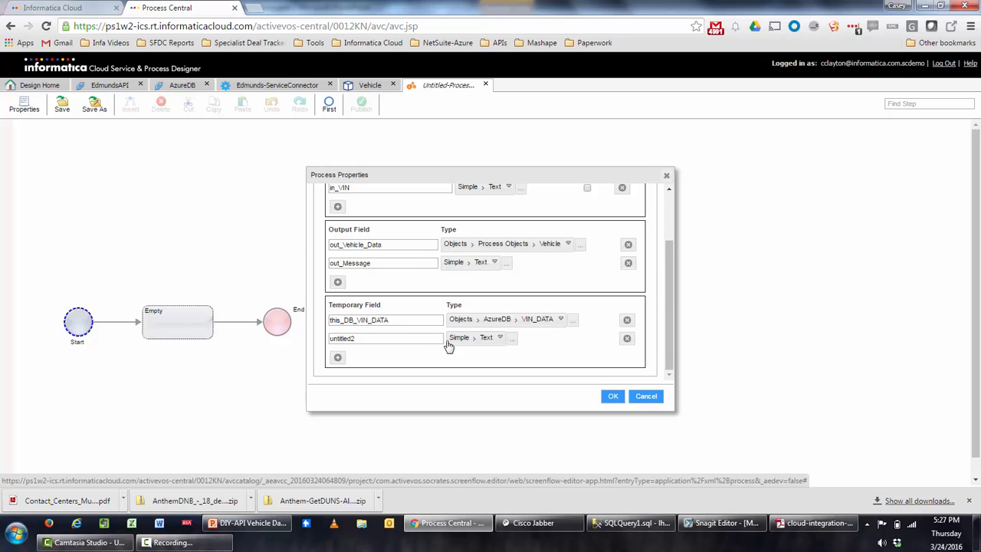
Name the second temporary field this_SFDC_Account, typed as a Salesforce Account object.
double_click(375, 339)
type("th")
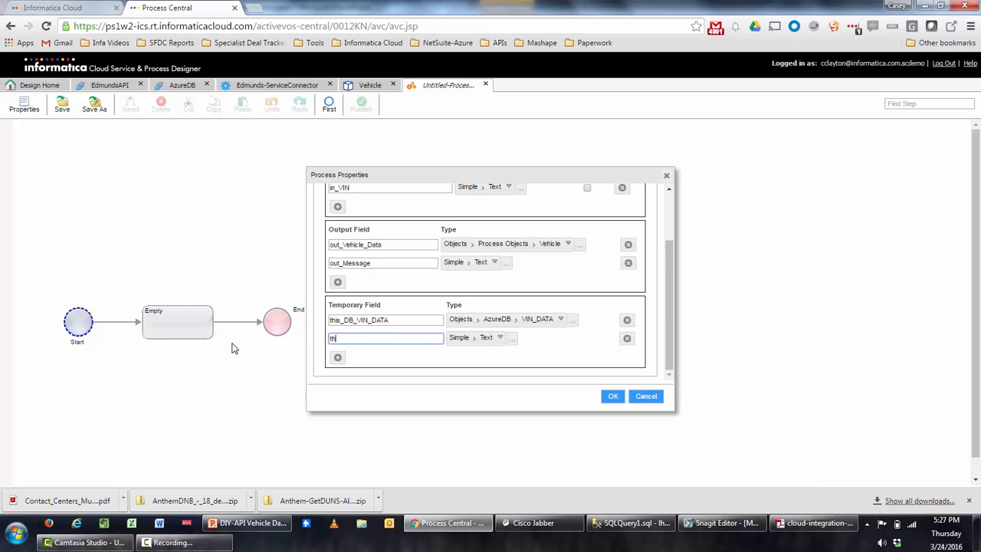
type("is_SFDC_Account")
left_click(468, 342)
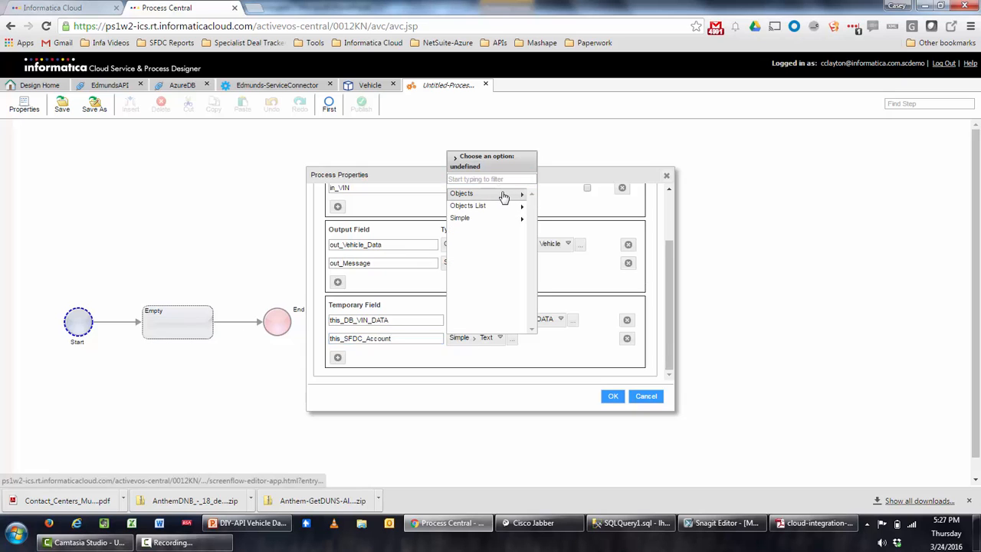
left_click(504, 194)
scroll(508, 219, "down", 10)
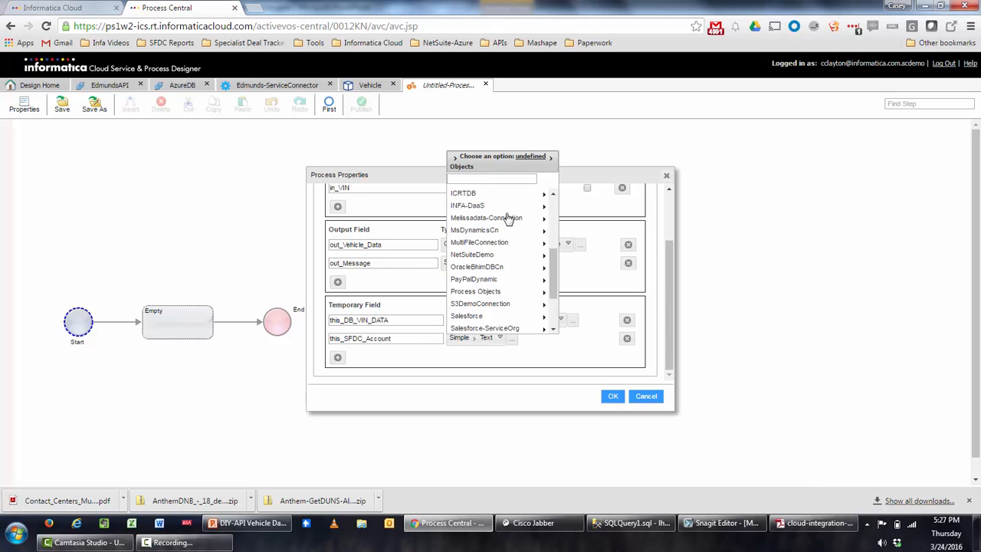
left_click(505, 243)
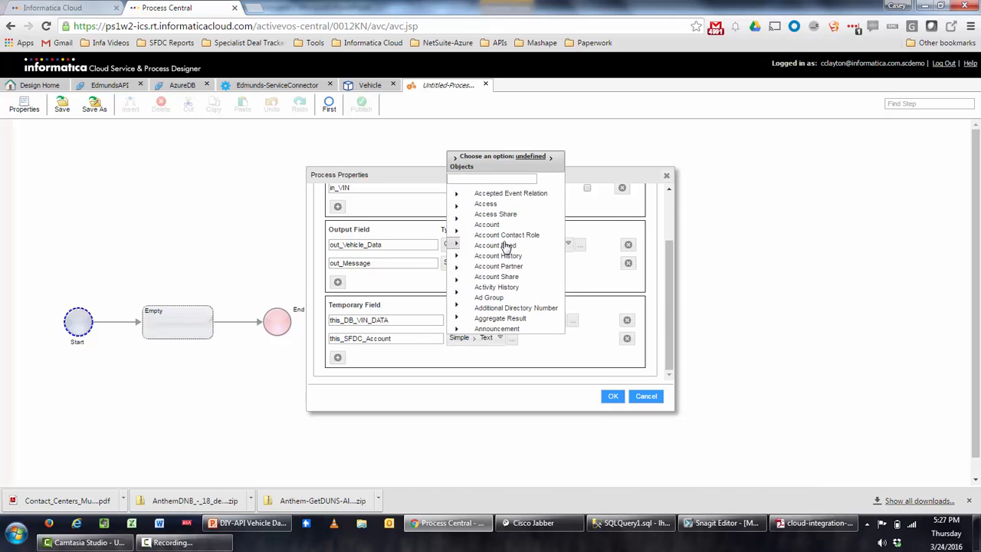
left_click(500, 230)
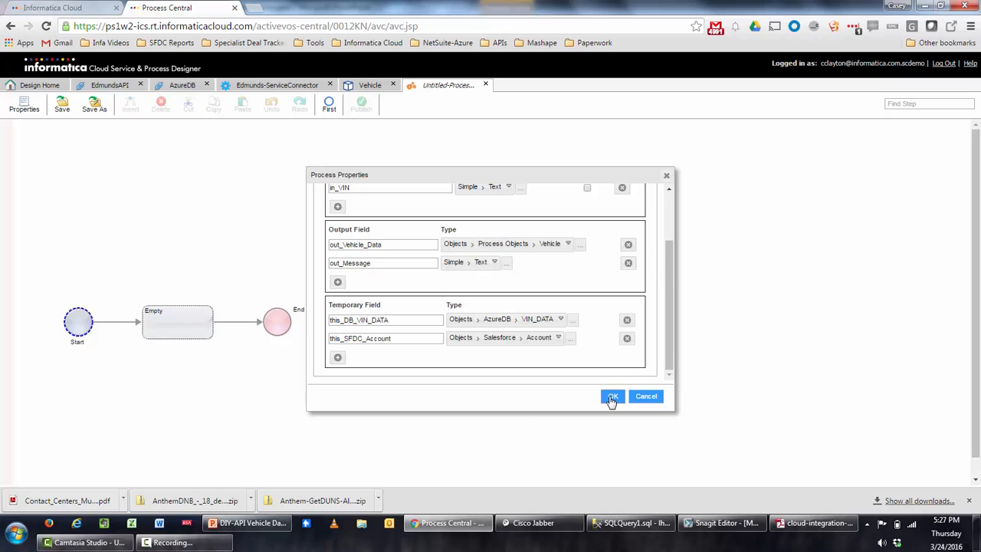
scroll(574, 278, "up", 3)
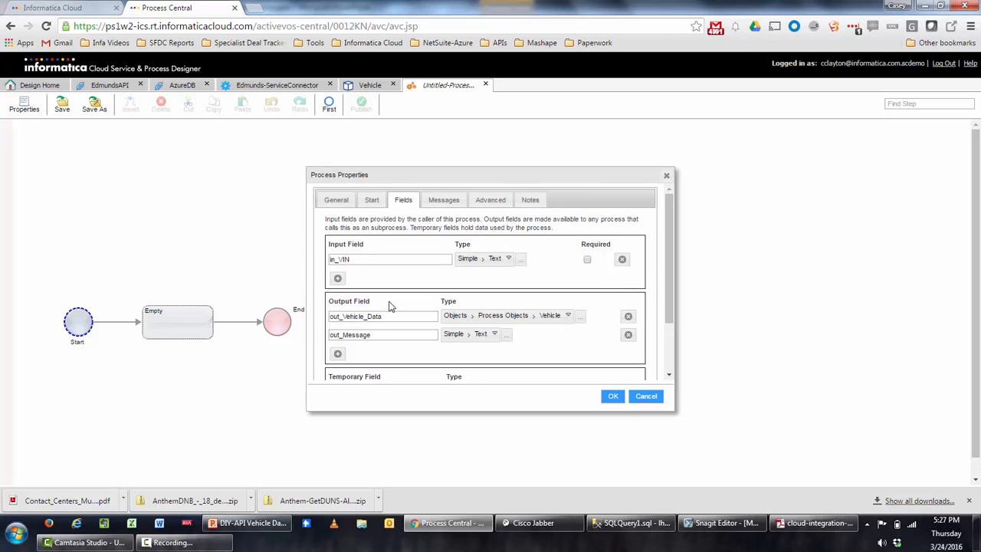
scroll(495, 301, "down", 3)
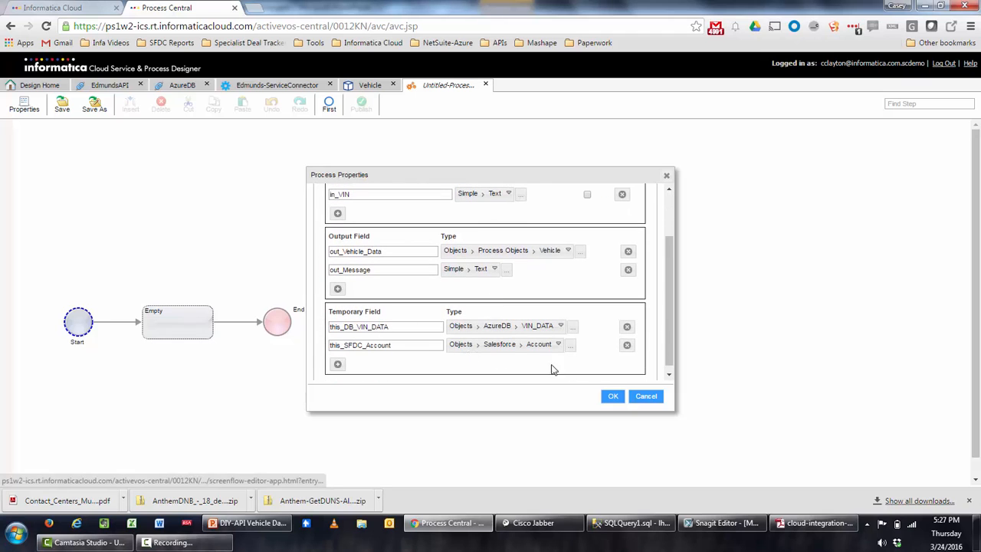
Confirm the process fields with OK and change the Empty step's type to Assignment.
left_click(613, 397)
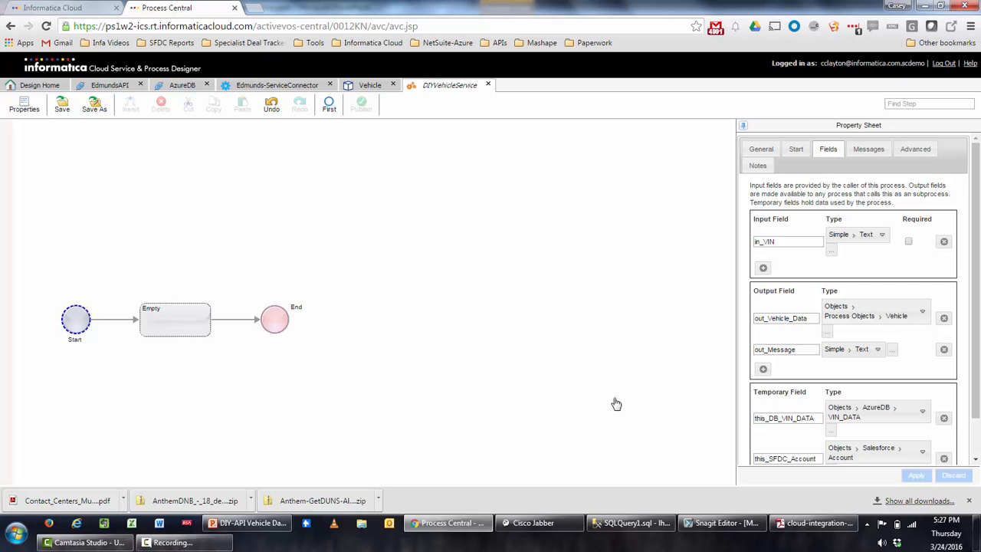
left_click(164, 330)
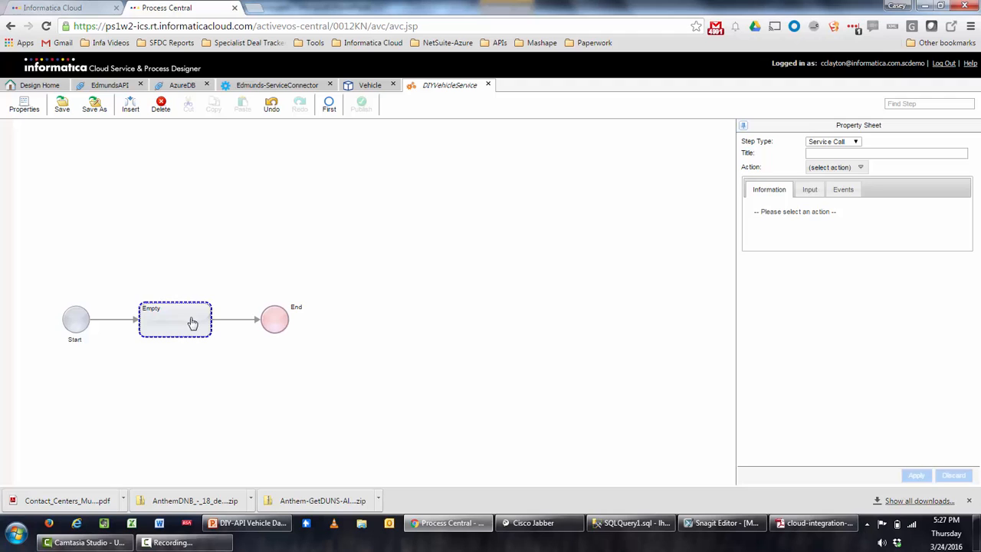
left_click(849, 149)
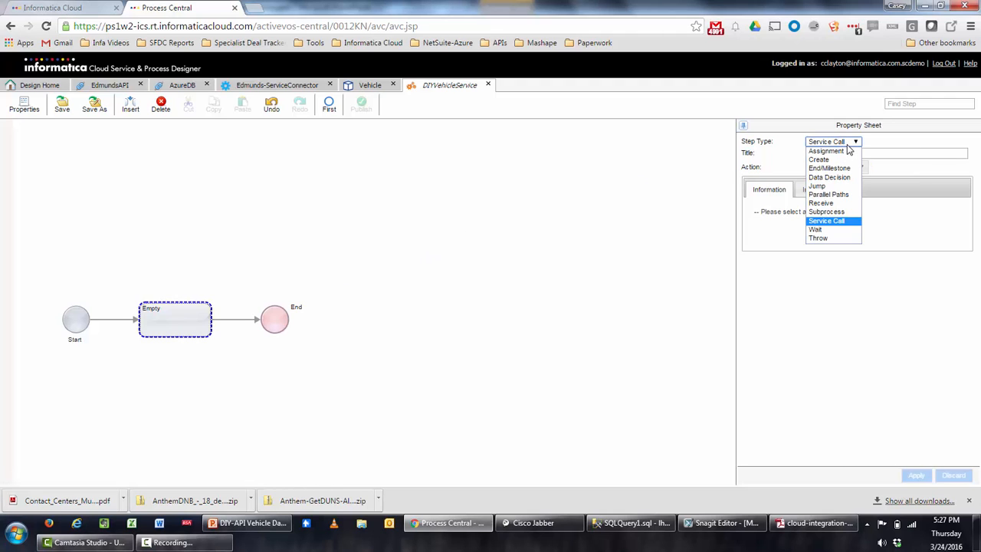
left_click(824, 153)
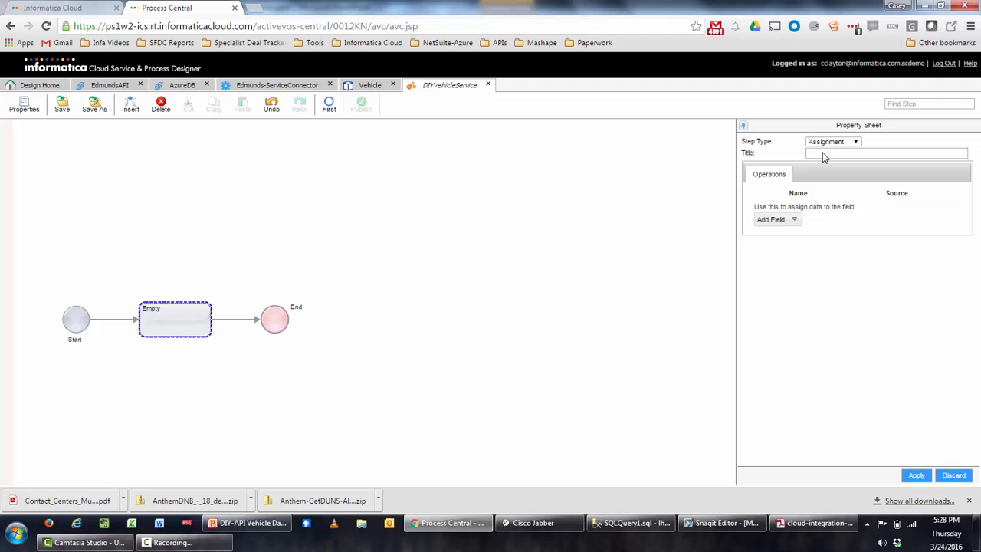
left_click(794, 222)
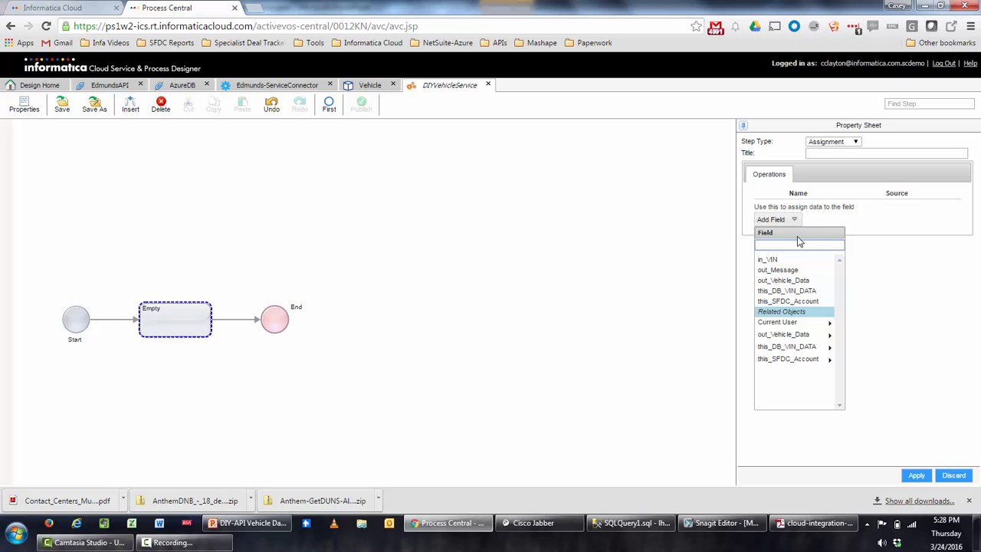
Assign this_DB_VIN_DATA from a Query source, add a condition, and check VIN_DATA in SQL Server.
left_click(782, 293)
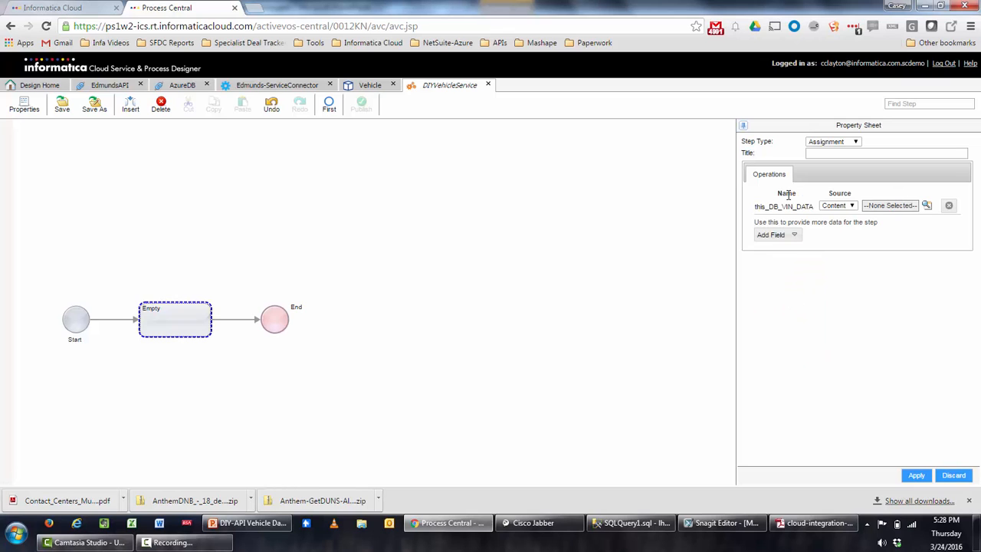
left_click_drag(732, 224, 650, 224)
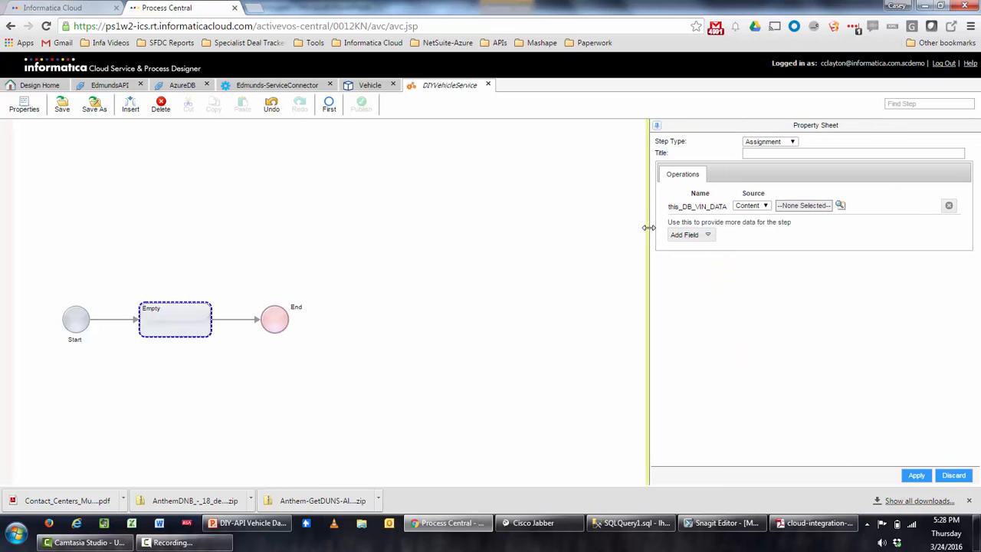
left_click(764, 206)
left_click(747, 232)
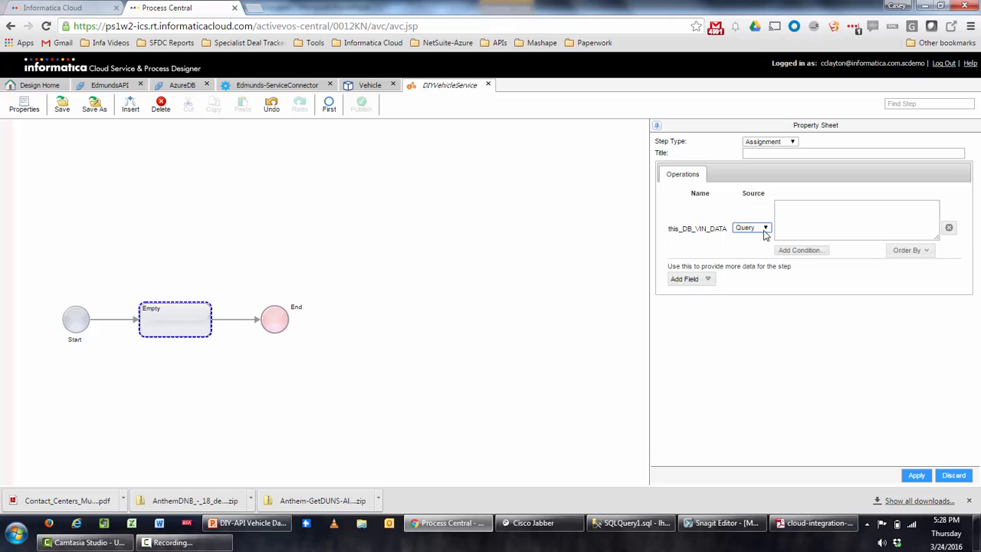
left_click(800, 251)
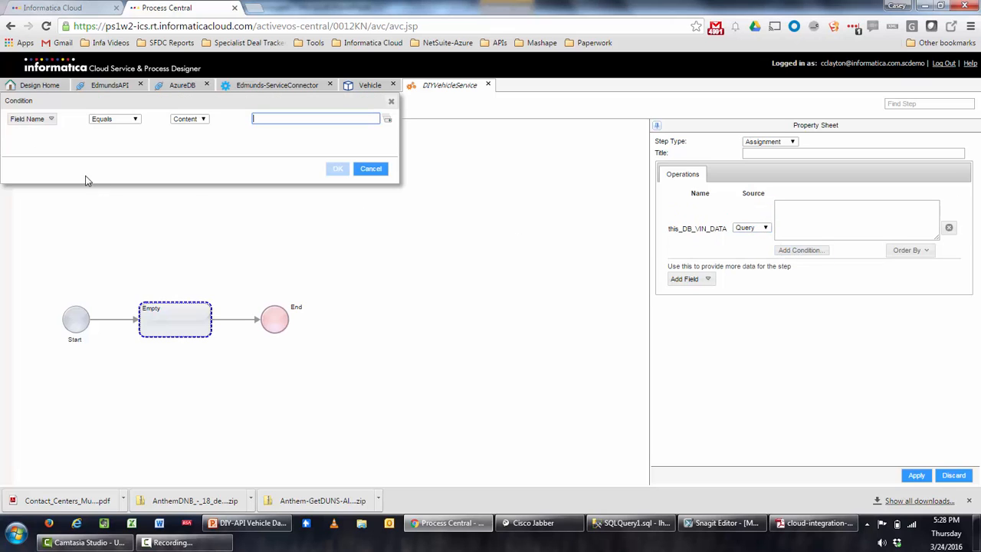
left_click(50, 121)
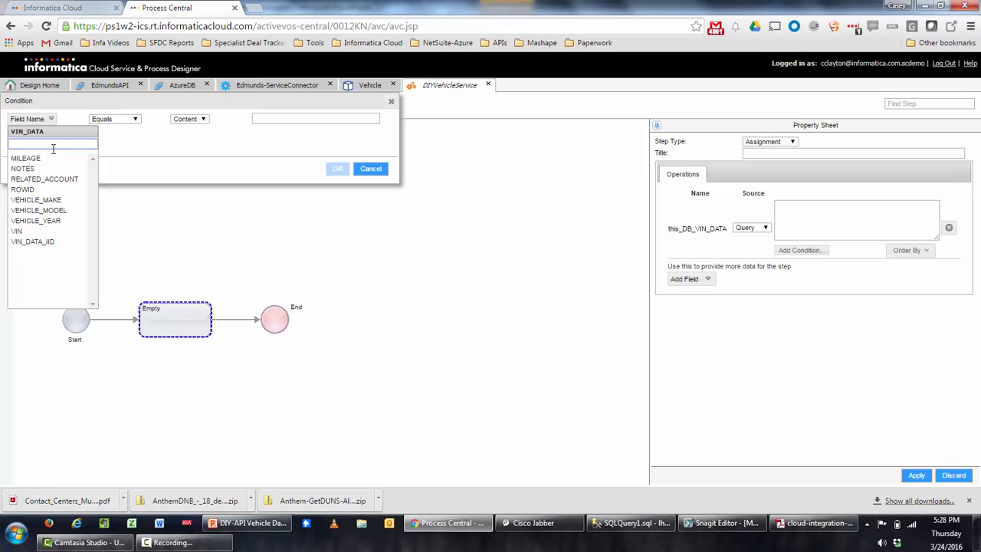
left_click(632, 522)
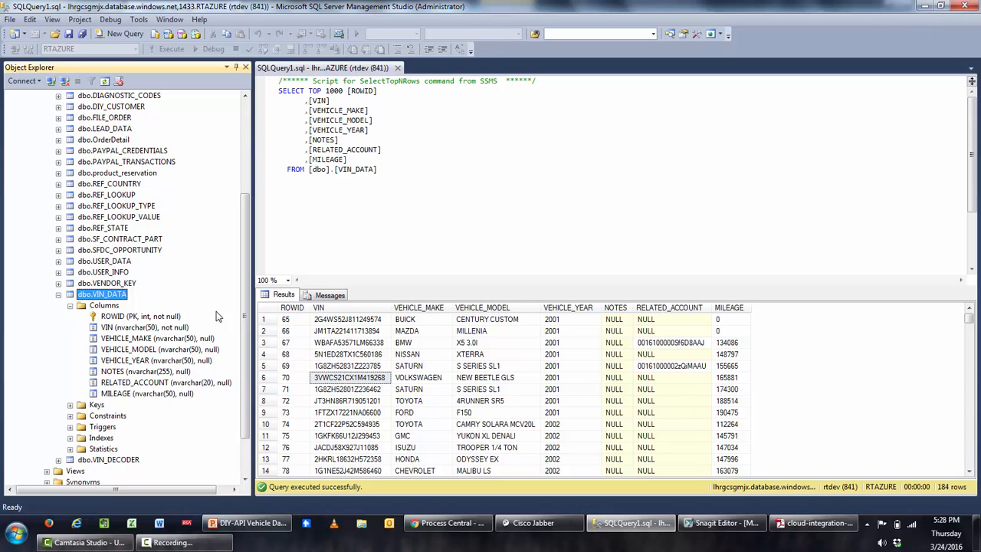
left_click(926, 6)
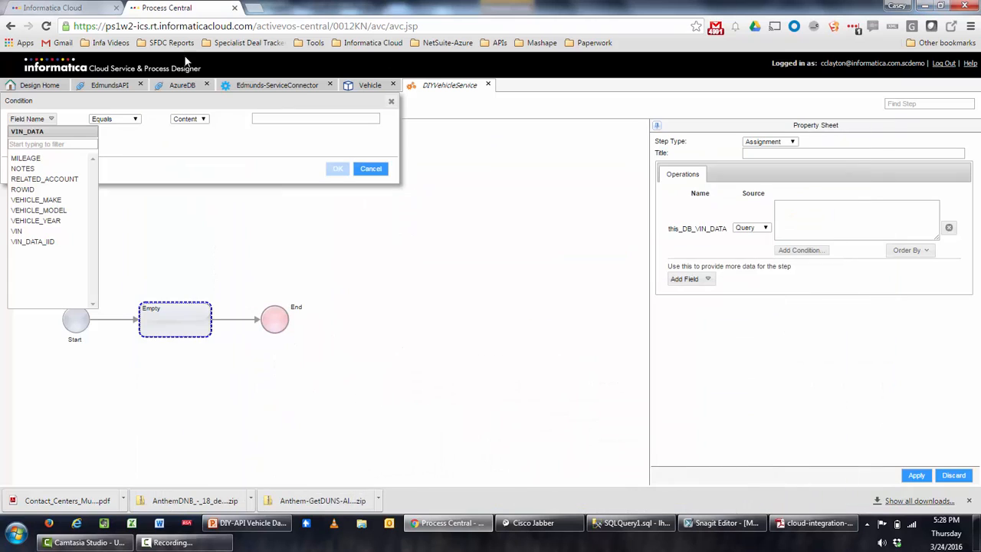
Set the query condition to VIN Equals the process field in_VIN.
left_click(46, 231)
left_click(185, 120)
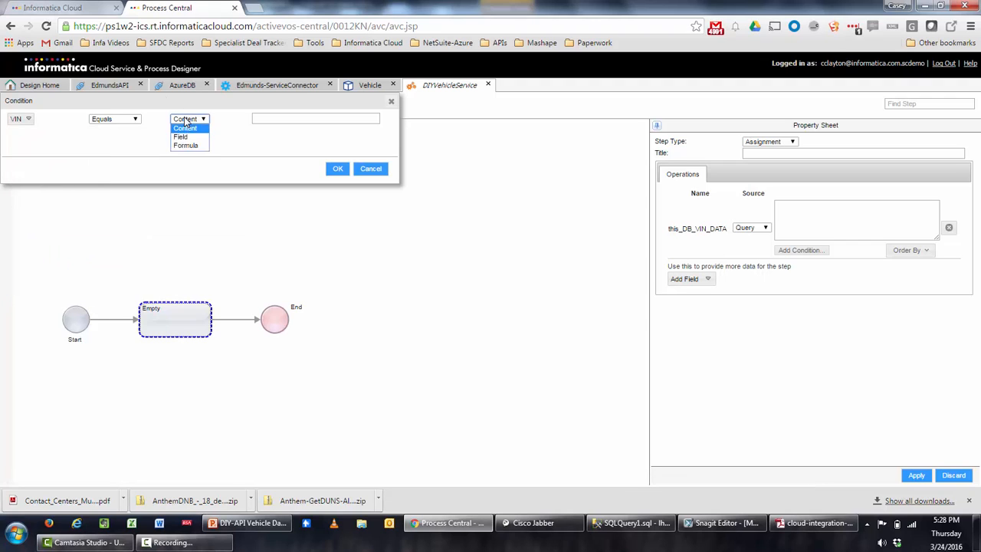
left_click(180, 136)
left_click(307, 119)
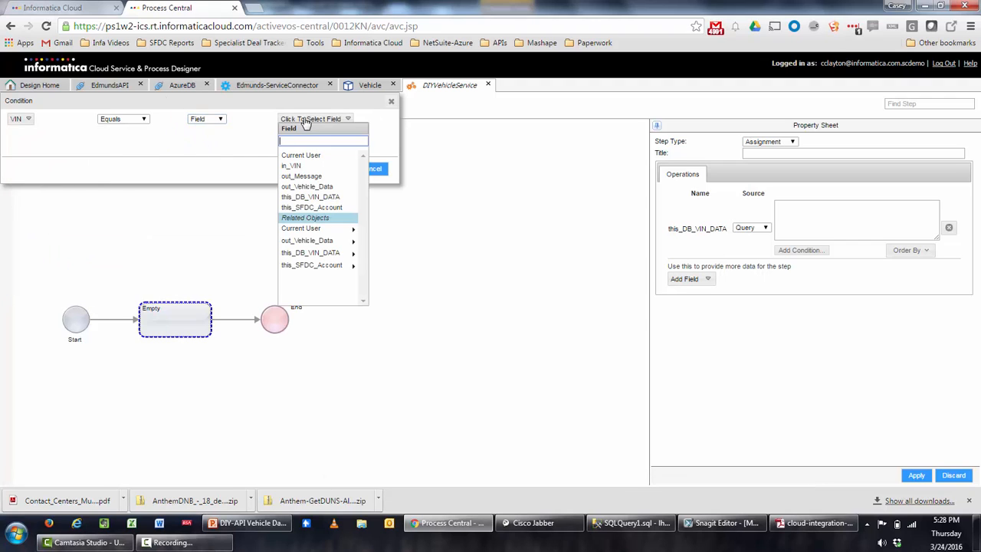
left_click(312, 167)
left_click(337, 170)
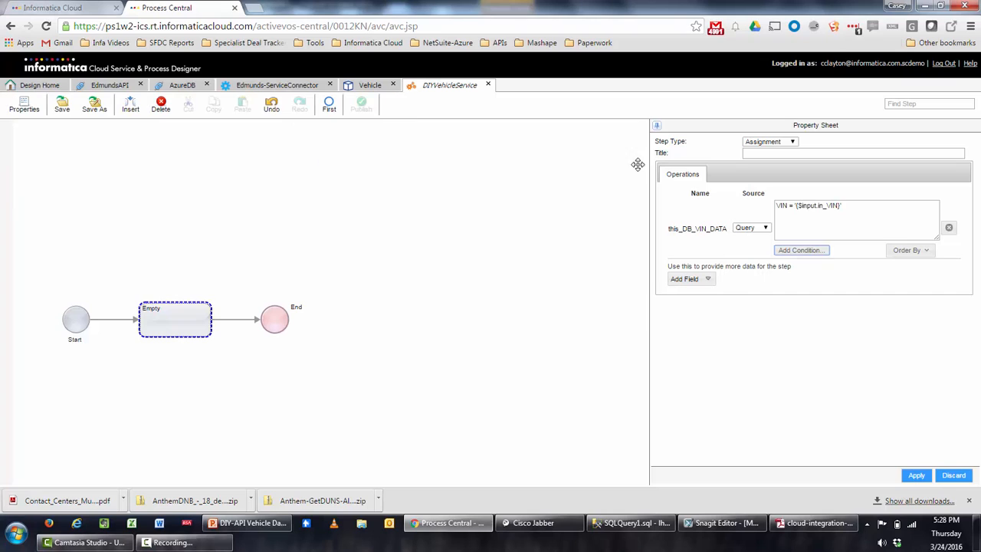
Title the step 'Populate this_DB_VIN_Data', apply it, and insert an empty step after it.
left_click(791, 153)
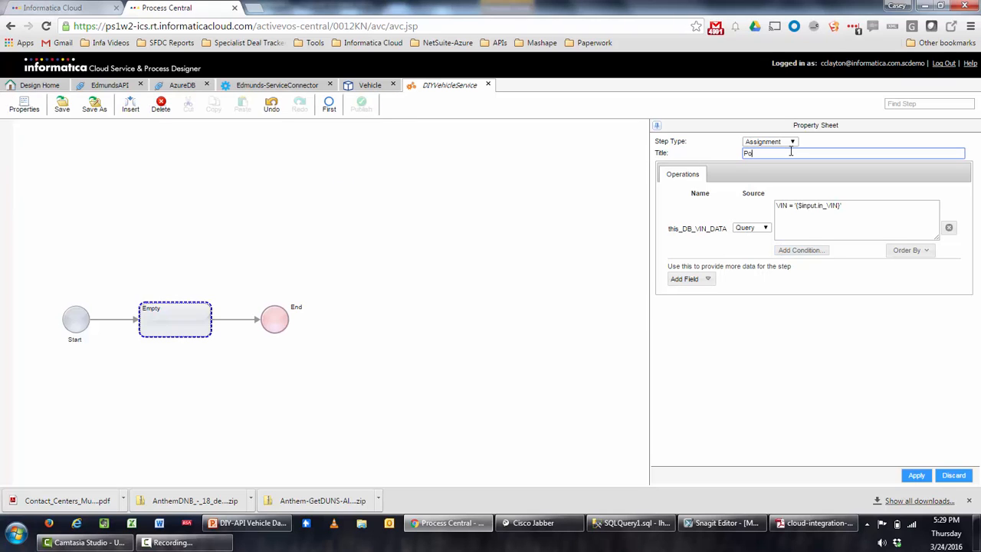
type("Populate this_DB_VIN_Data")
left_click(912, 475)
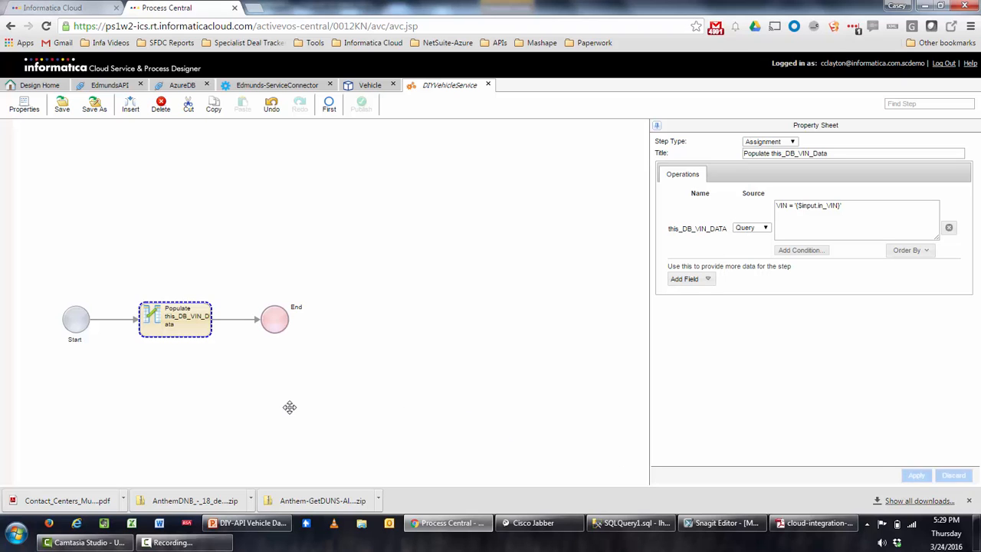
left_click(250, 322)
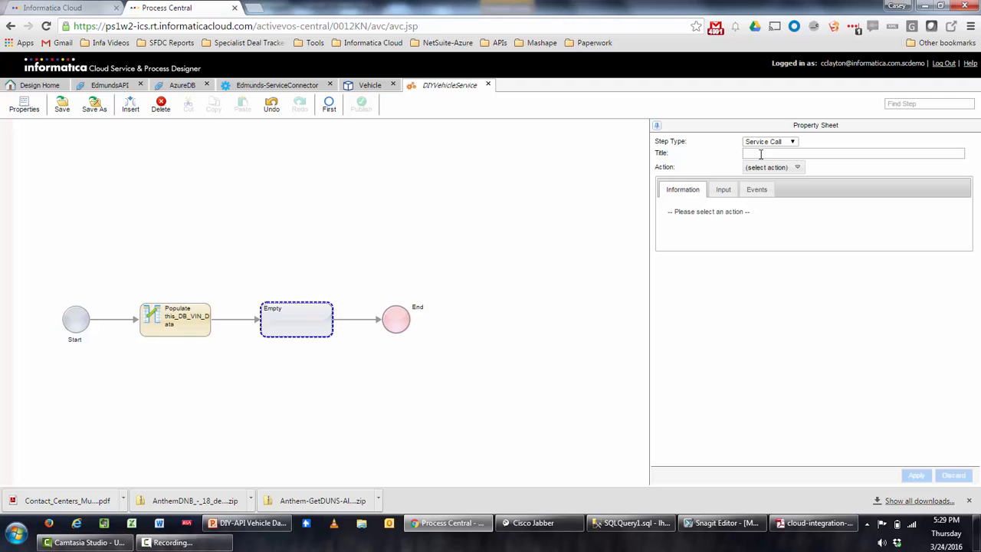
Make the new step a Data Decision on field this_DB_VIN_DATA and apply it.
left_click(793, 143)
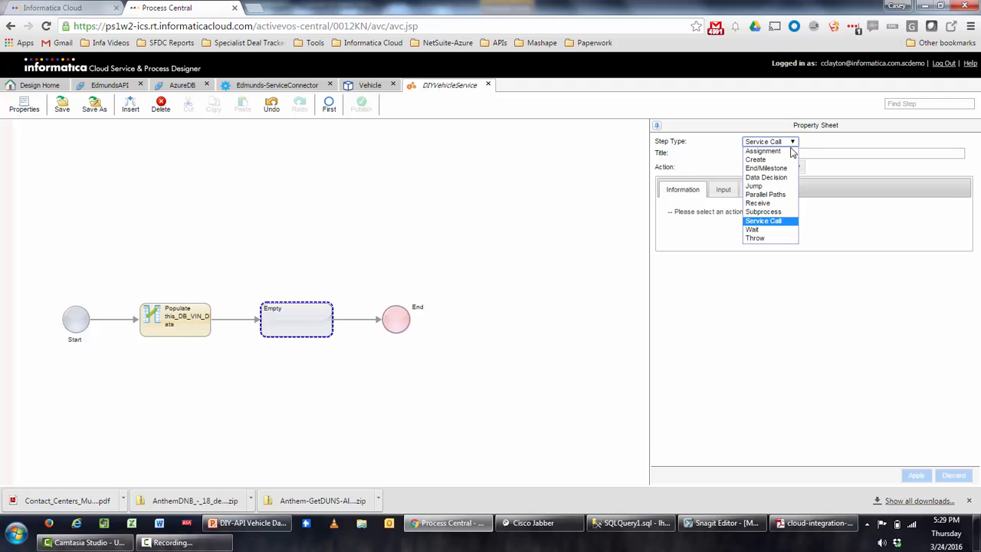
left_click(778, 178)
left_click(766, 177)
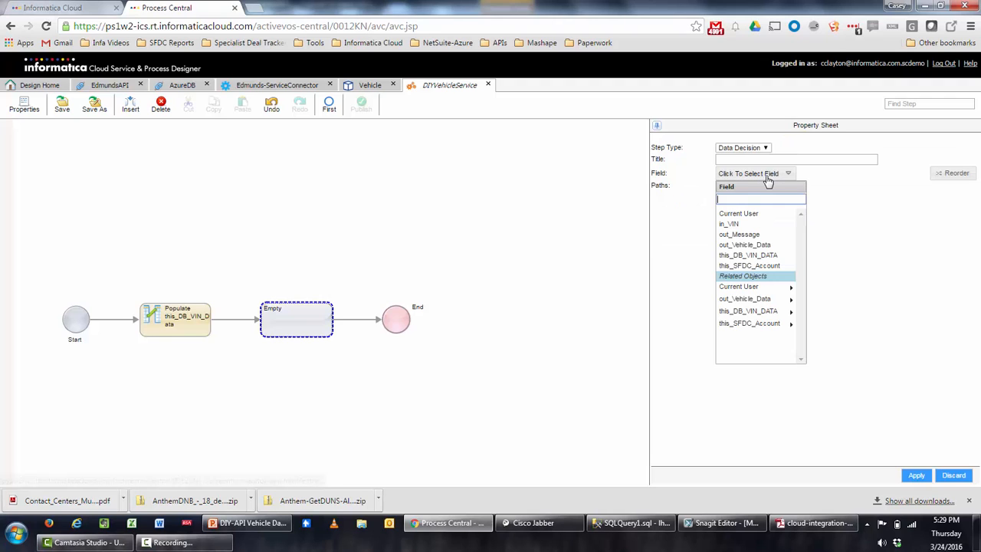
left_click(766, 258)
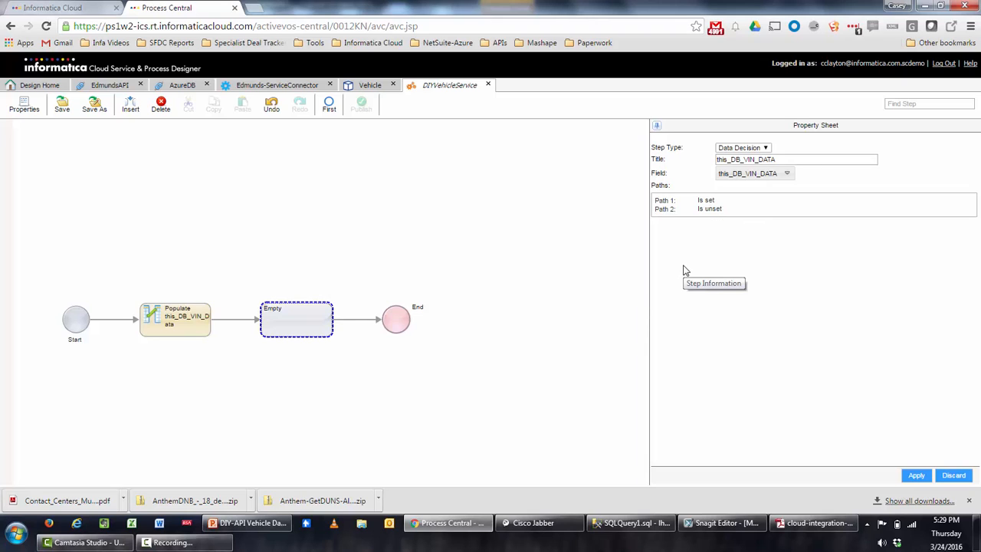
left_click(916, 476)
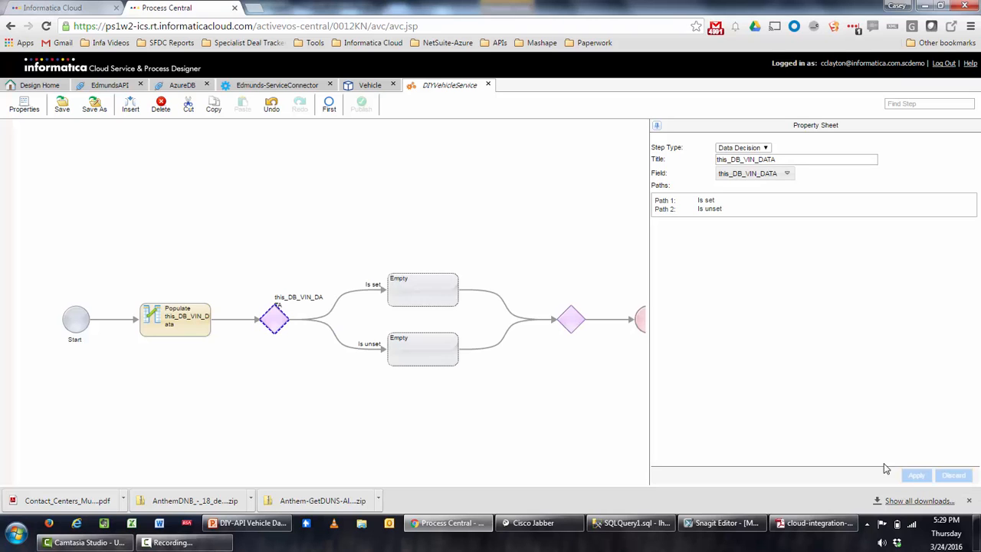
left_click_drag(549, 427, 396, 429)
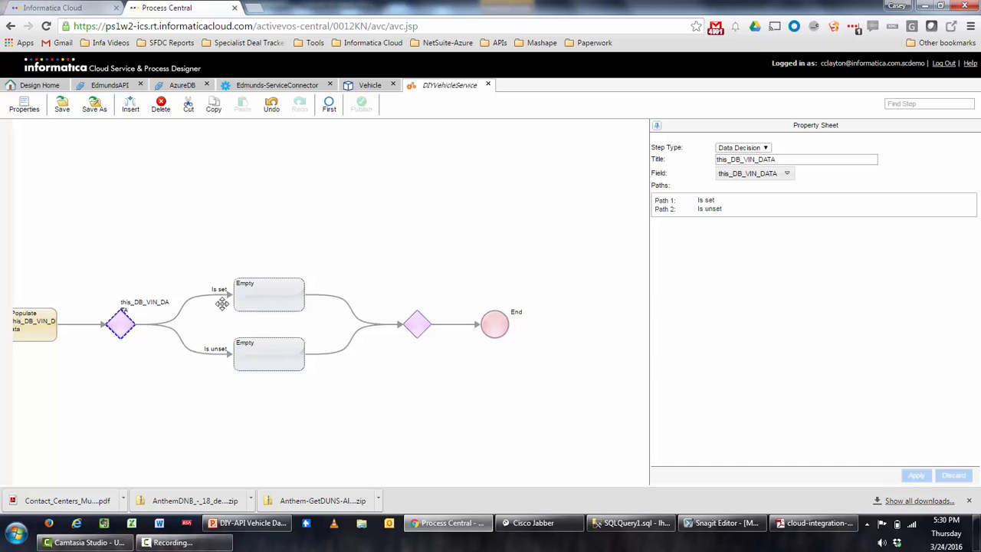
Make the Is unset step an Assignment setting out_Message to 'ERROR: VIN Not Found - {$input.in_VIN}'.
left_click(287, 362)
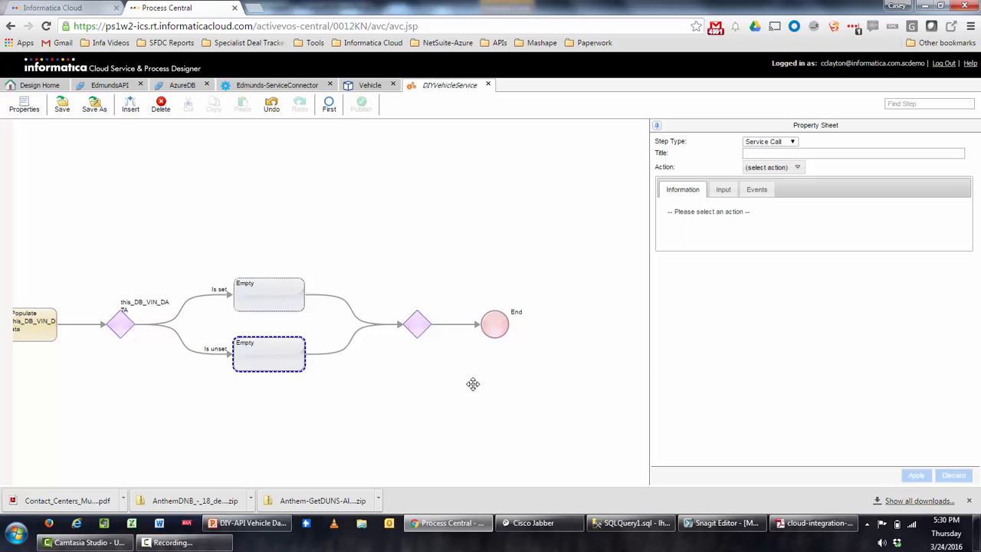
left_click(774, 142)
left_click(777, 152)
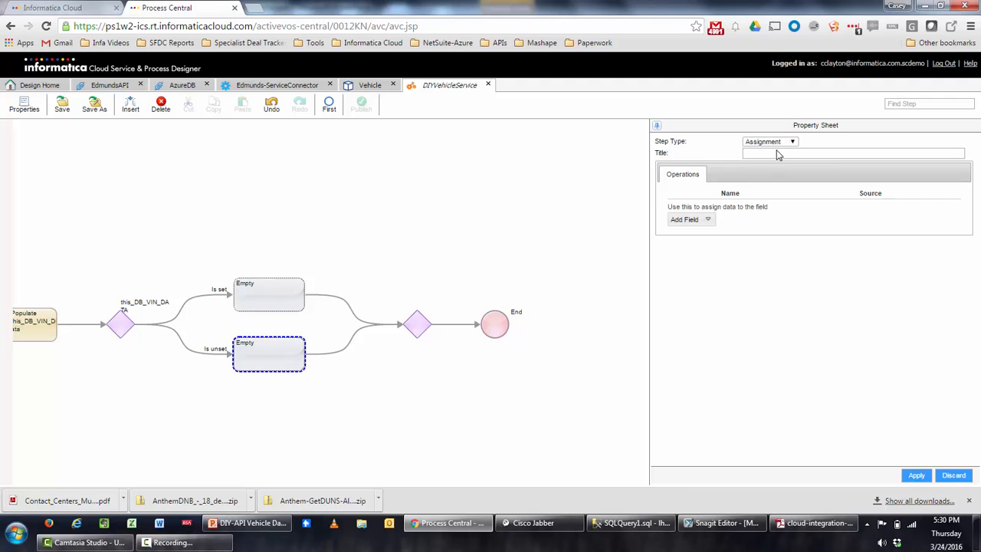
left_click(706, 219)
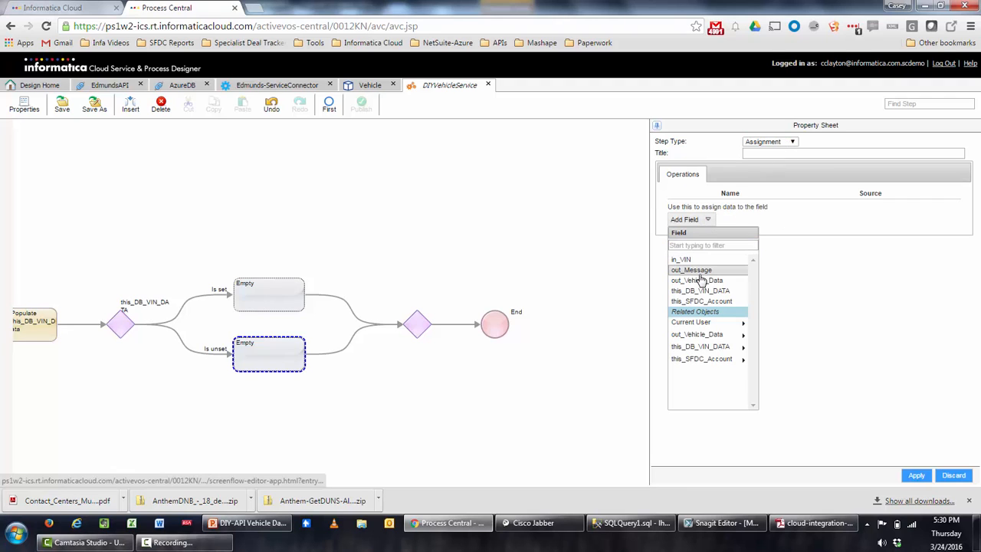
left_click(692, 269)
left_click(773, 205)
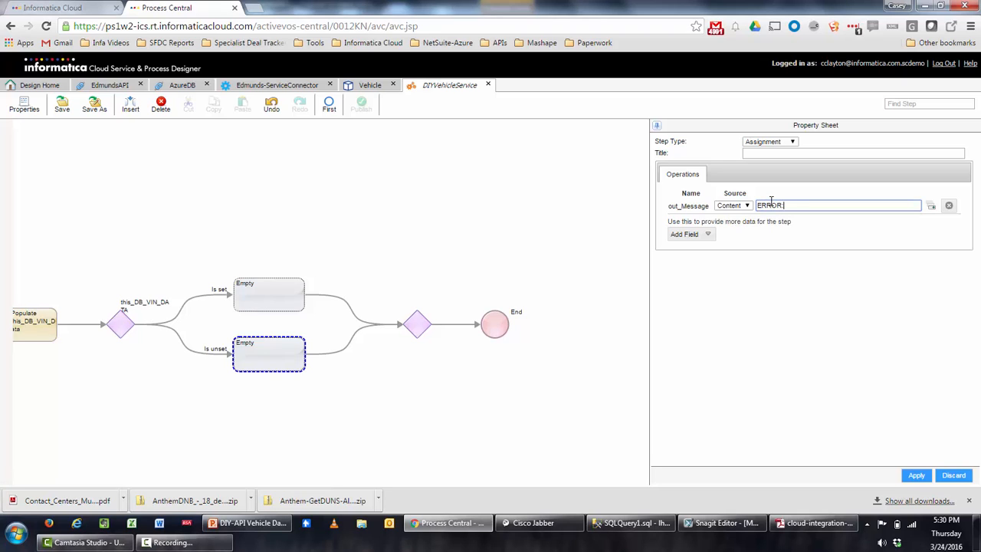
type("ERROR: VIN Not")
type("-")
left_click(931, 207)
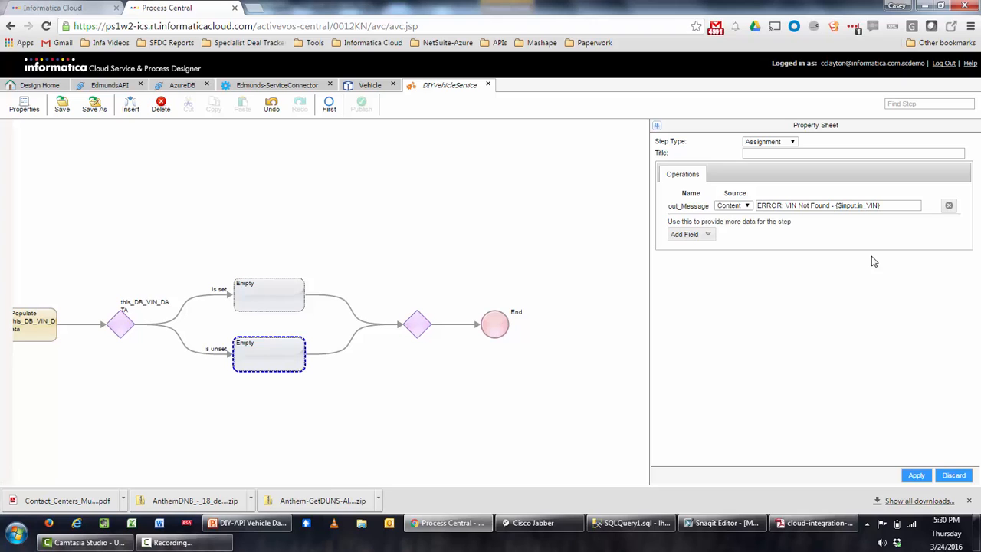
Title the assignment 'Populate Error Out Message' and apply it.
left_click(811, 153)
type("Popula")
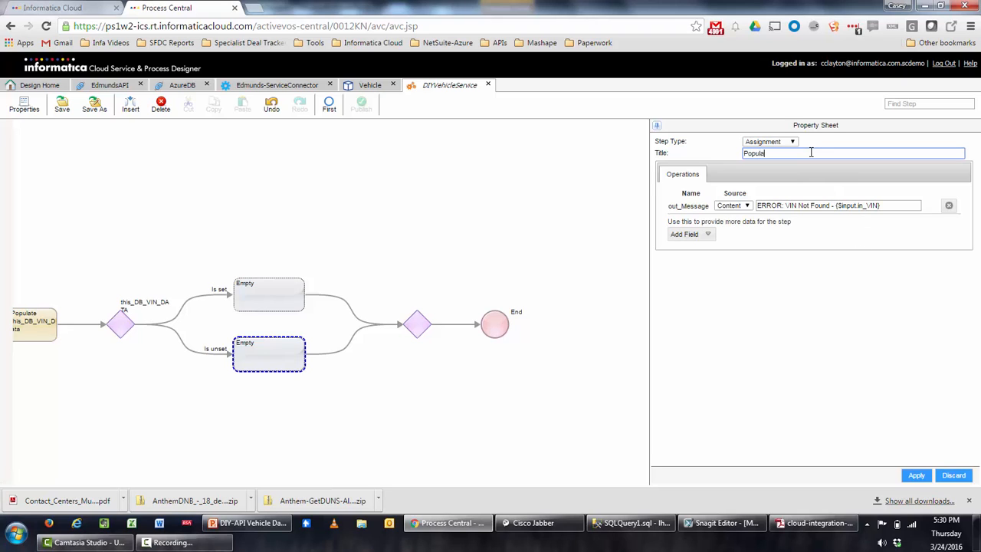
type("te Error Out Message")
left_click(915, 477)
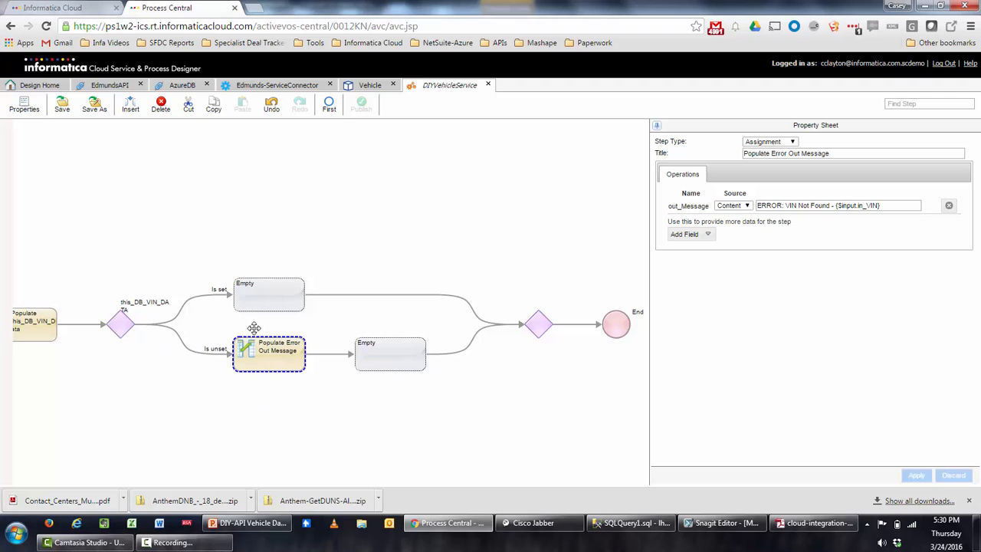
Turn the empty step after the error assignment into an End step with Ending Type End of Process.
left_click(383, 366)
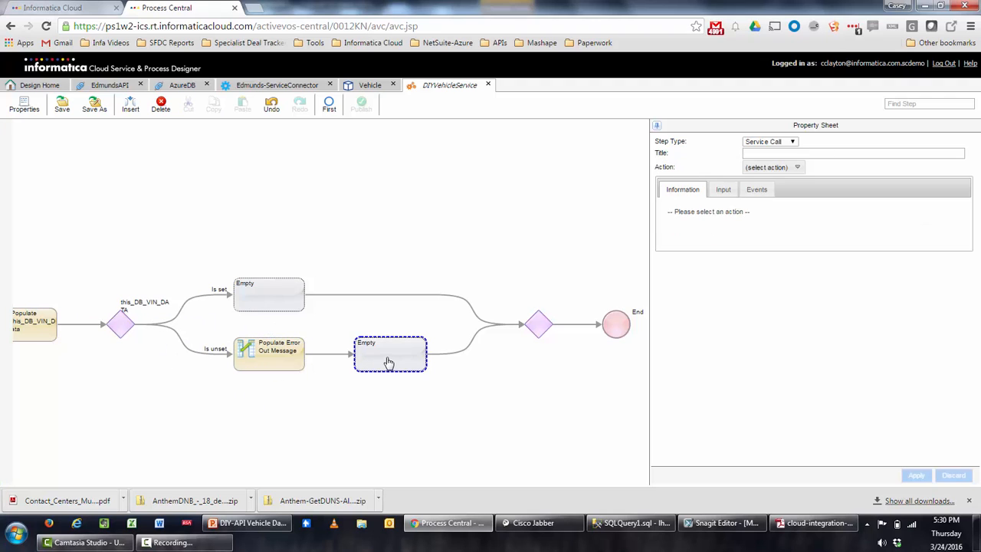
left_click(776, 144)
left_click(756, 170)
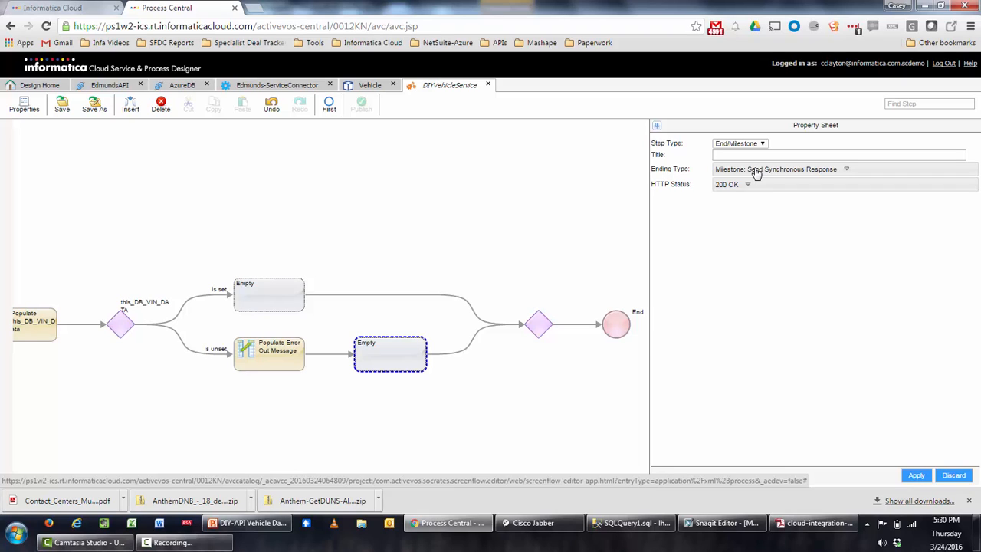
left_click(757, 171)
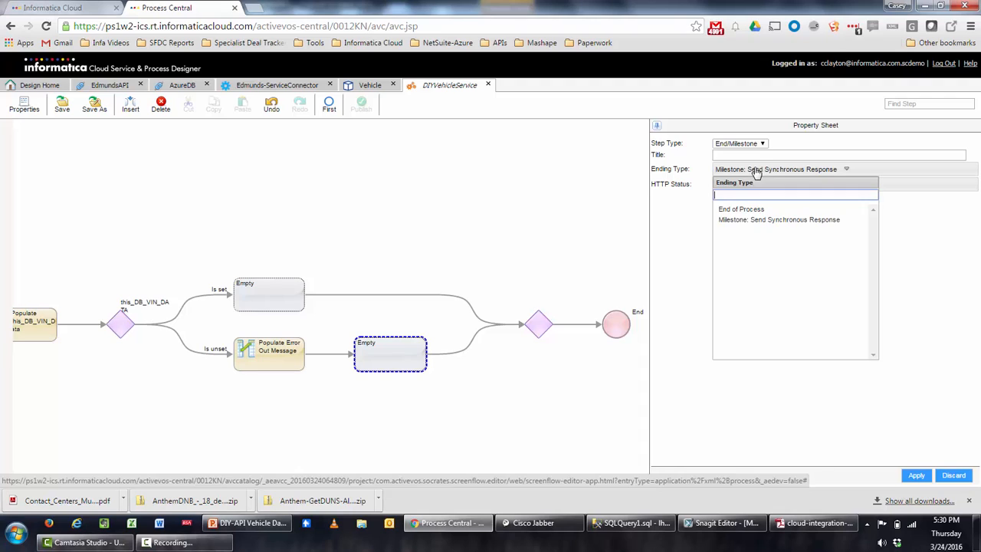
left_click(747, 210)
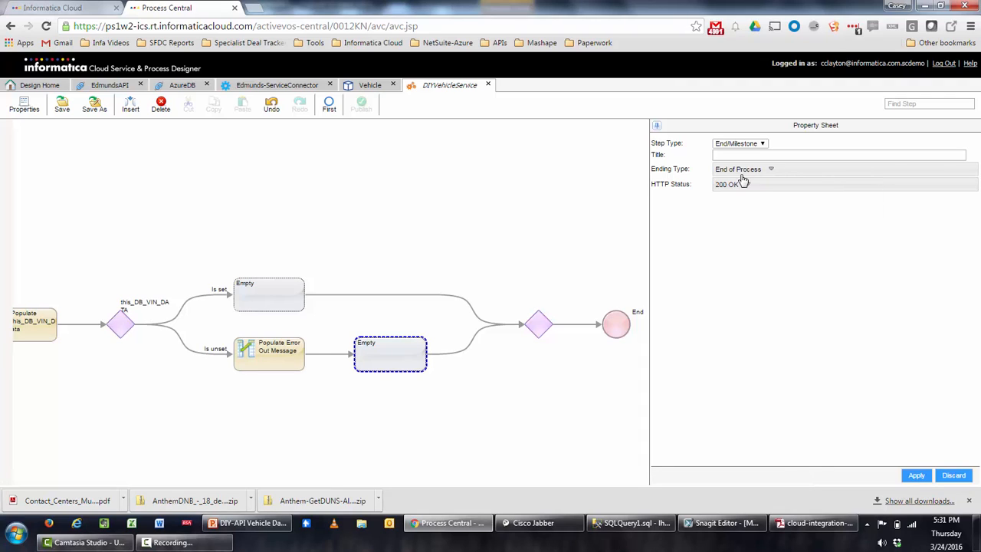
left_click(916, 475)
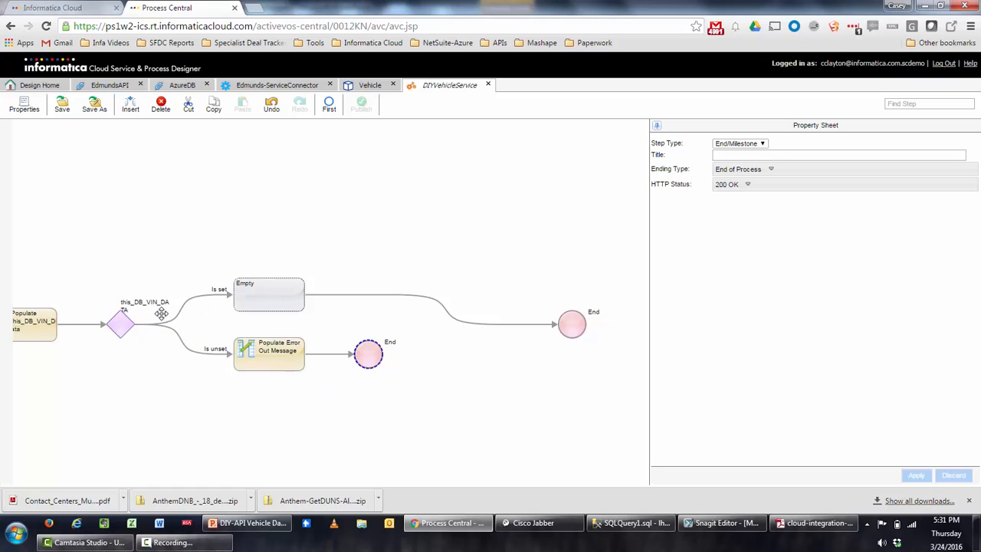
Change the Is set empty step to an Assignment titled 'Populate Vehicle Output Data from DB'.
left_click(258, 300)
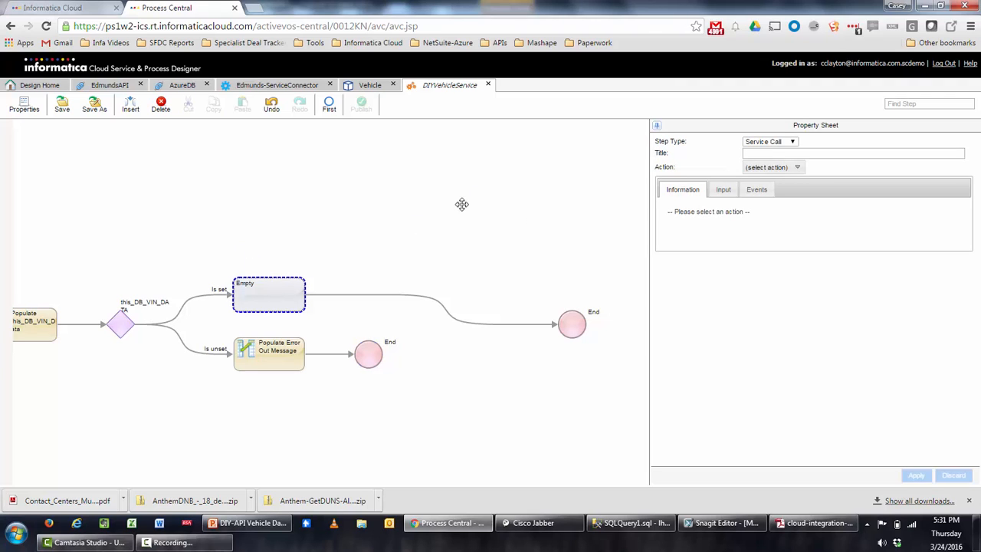
left_click(765, 143)
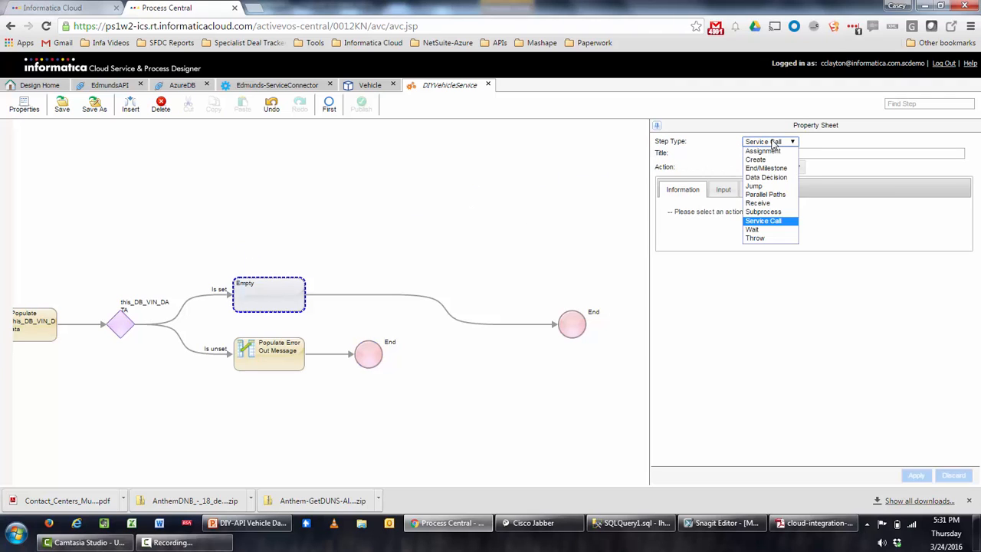
left_click(768, 152)
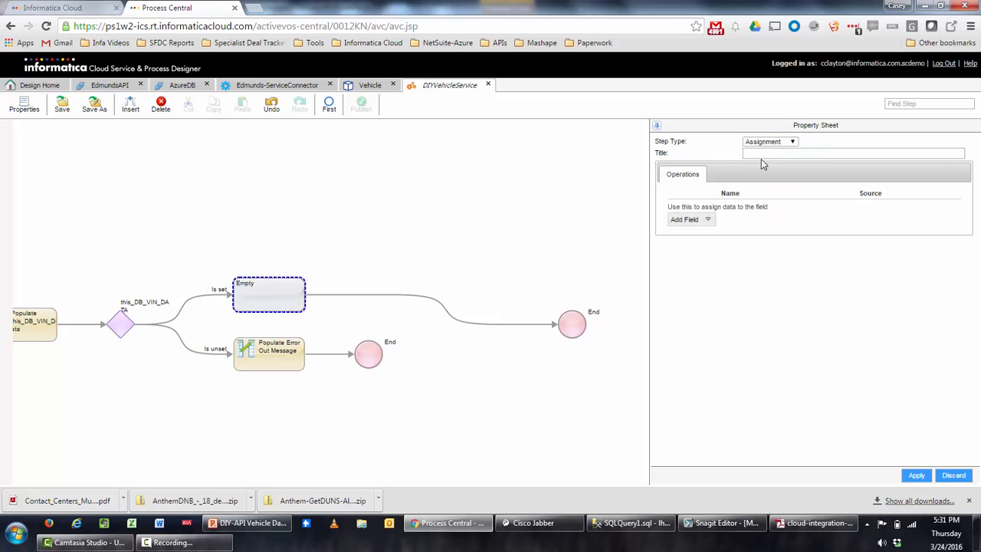
left_click(762, 156)
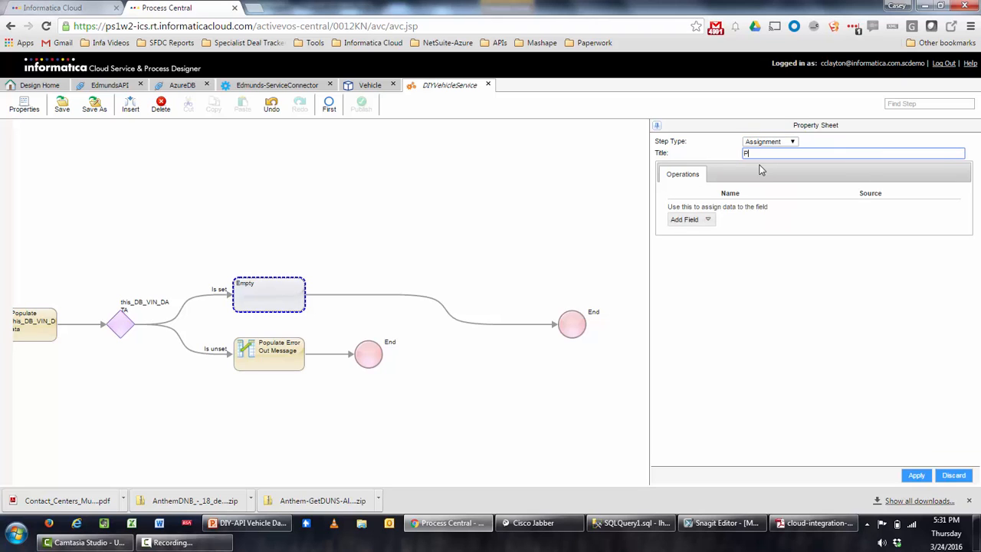
type("Populate Vehicle Output Data from DB")
left_click(710, 221)
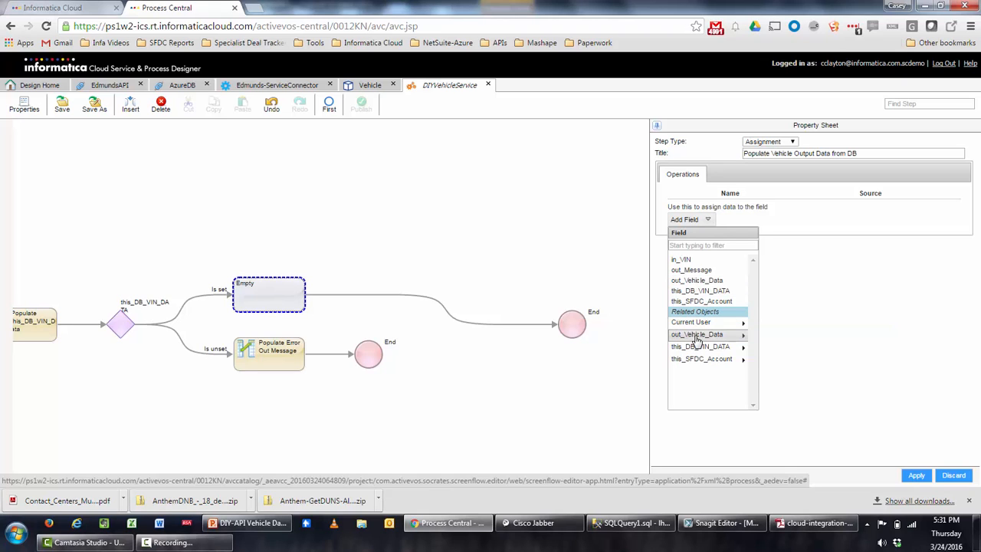
Add out_Vehicle_Data Year, Make, Model and VIN as assigned fields in the Operations list.
left_click(736, 336)
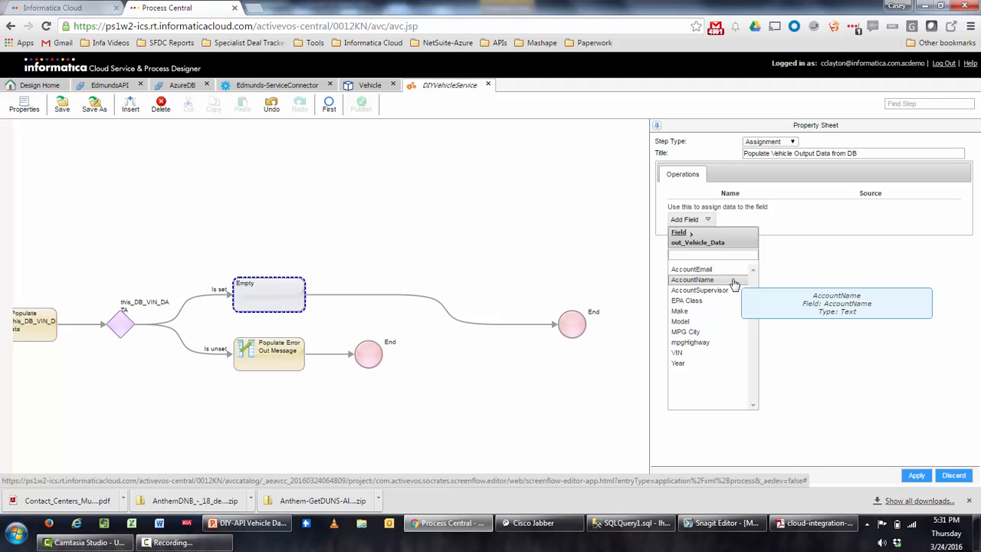
left_click(693, 363)
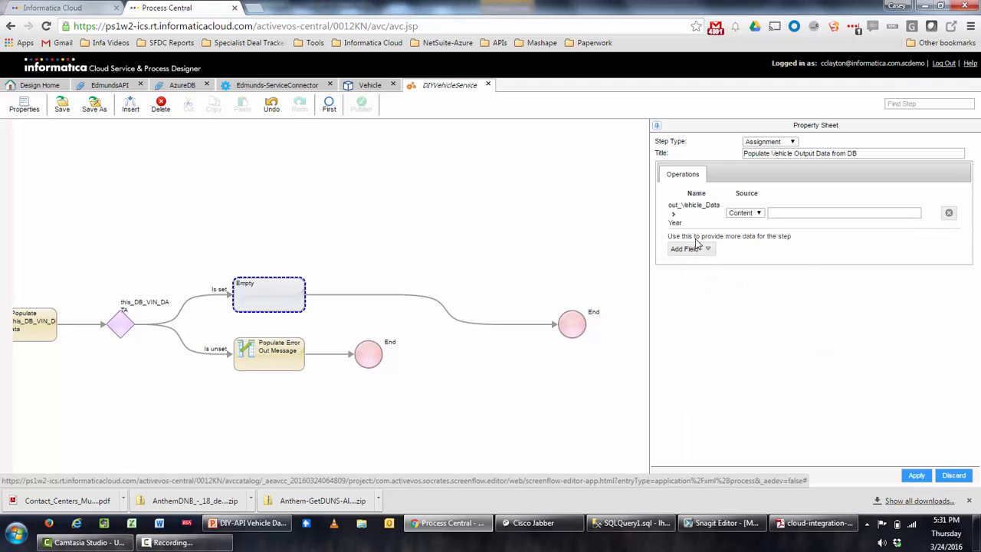
left_click(705, 249)
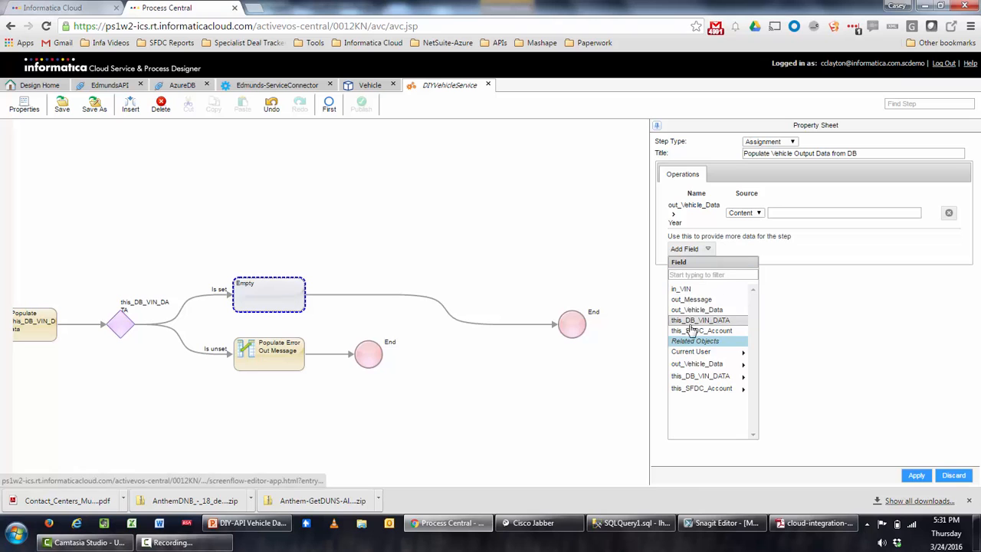
left_click(693, 363)
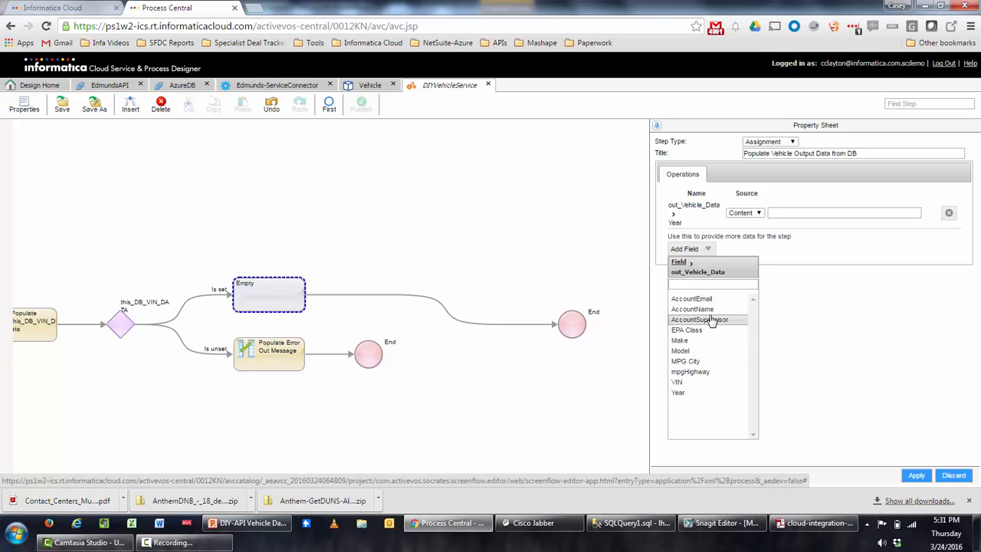
left_click(694, 342)
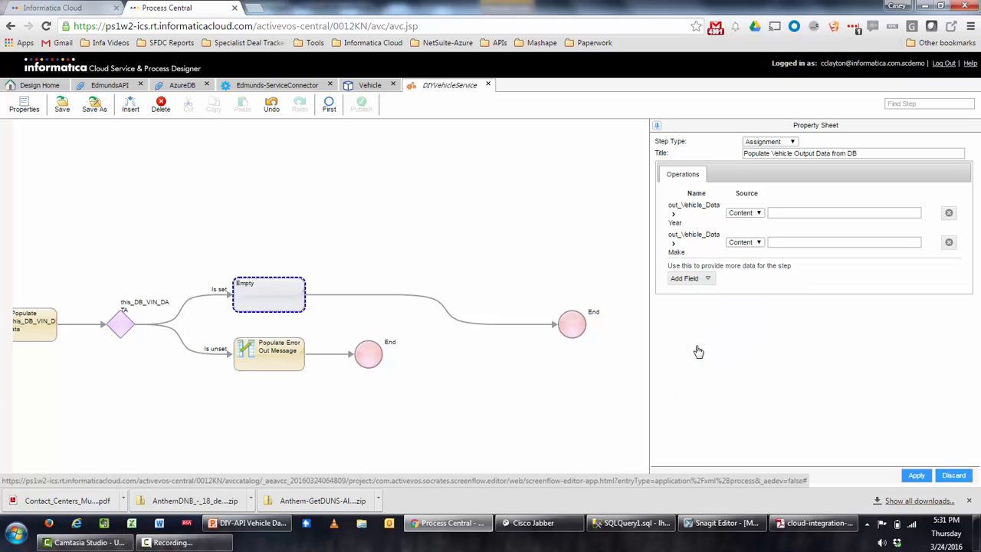
left_click(693, 279)
left_click(692, 395)
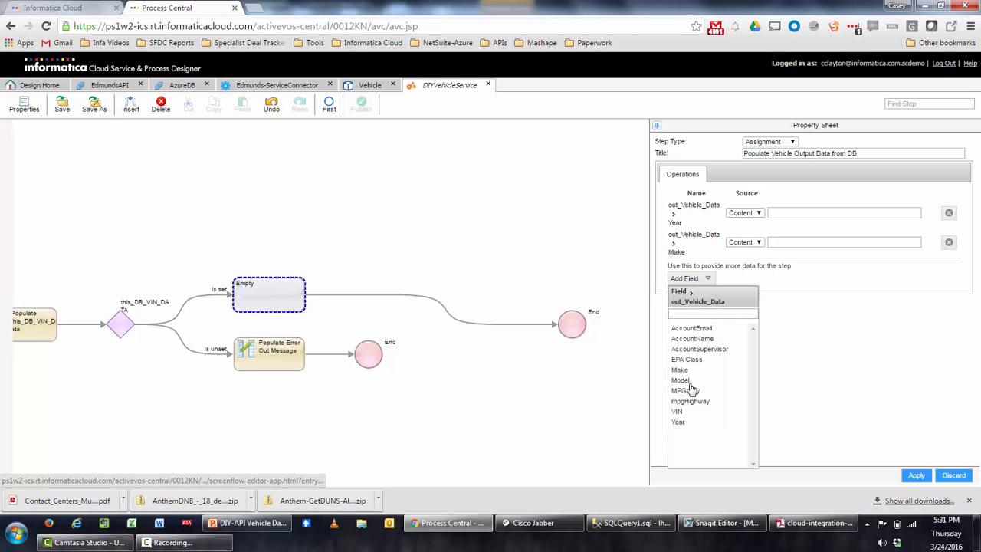
left_click(709, 381)
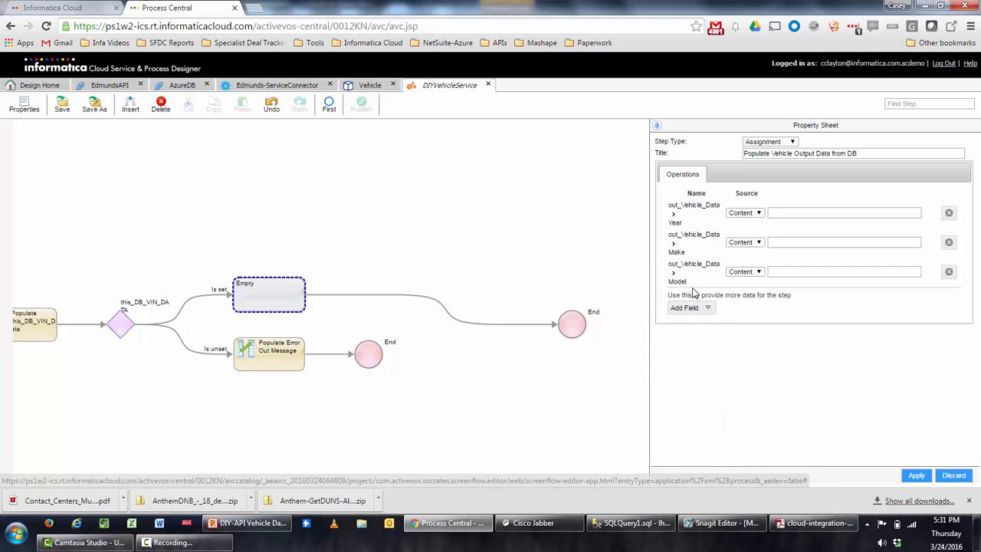
left_click(696, 309)
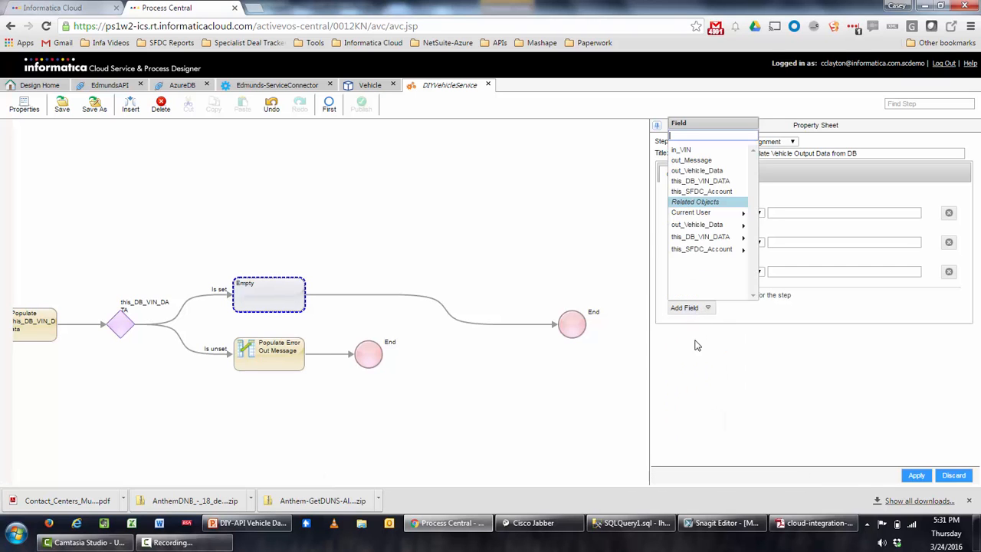
left_click(703, 225)
left_click(700, 247)
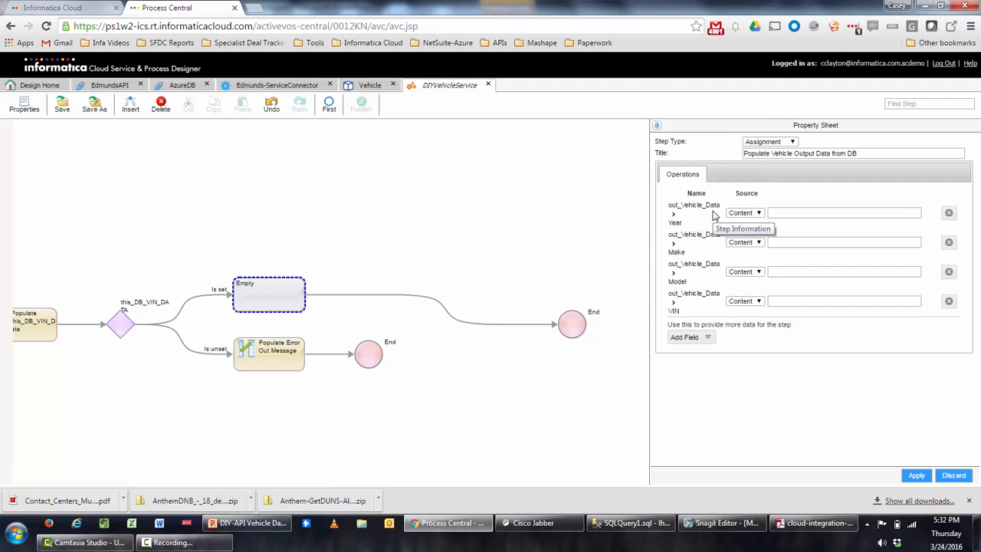
Set the Year, Make, Model and VIN rows to take their values from a Field.
left_click(741, 214)
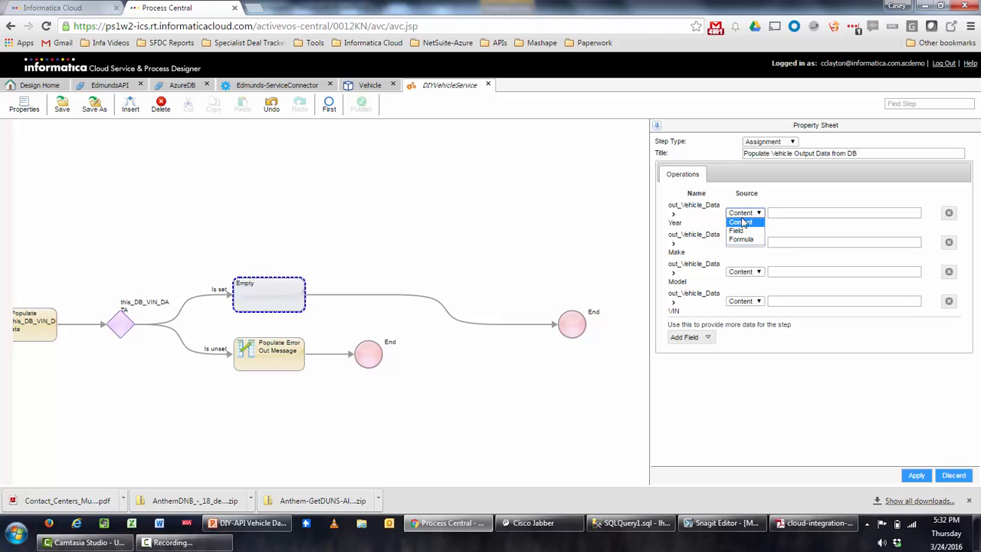
left_click(740, 230)
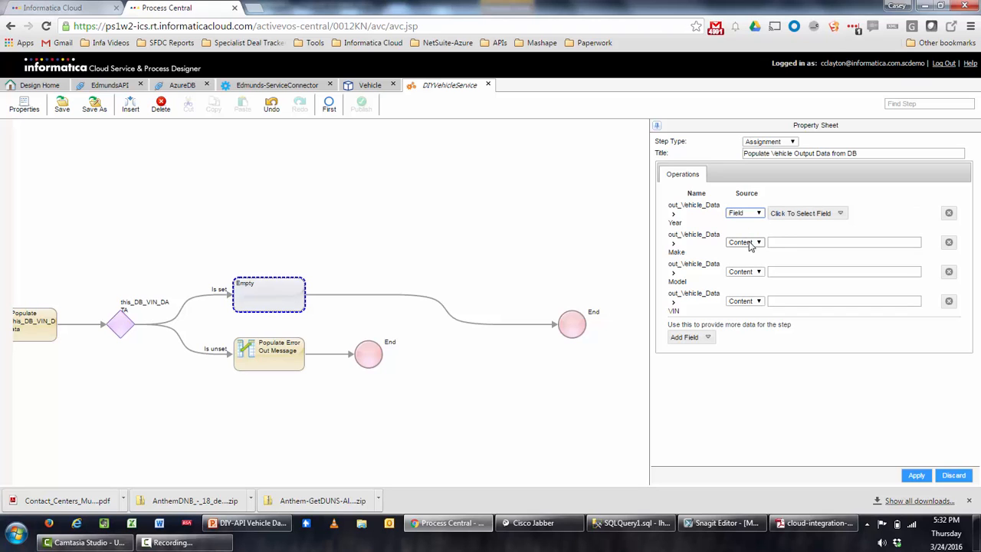
left_click(744, 242)
left_click(750, 259)
left_click(745, 272)
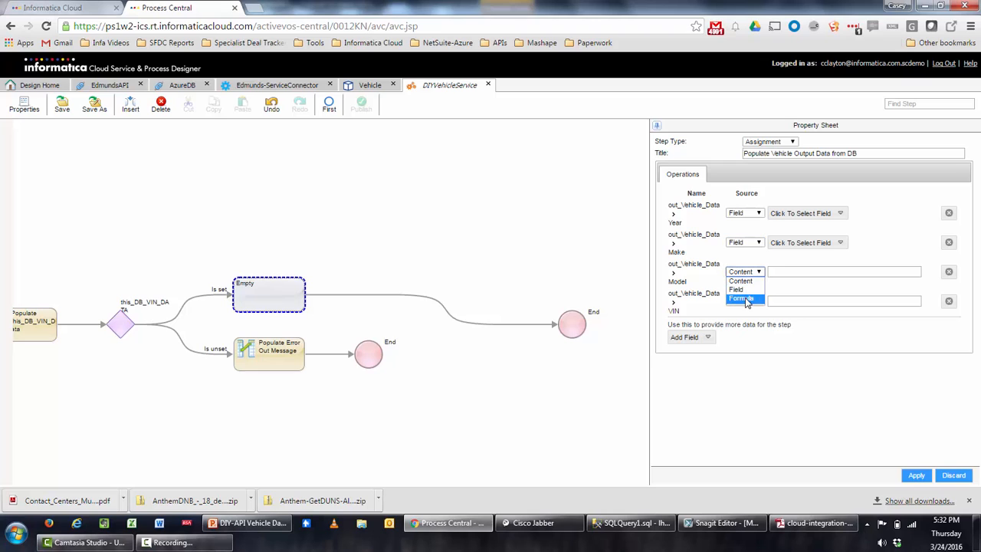
left_click(740, 289)
left_click(745, 301)
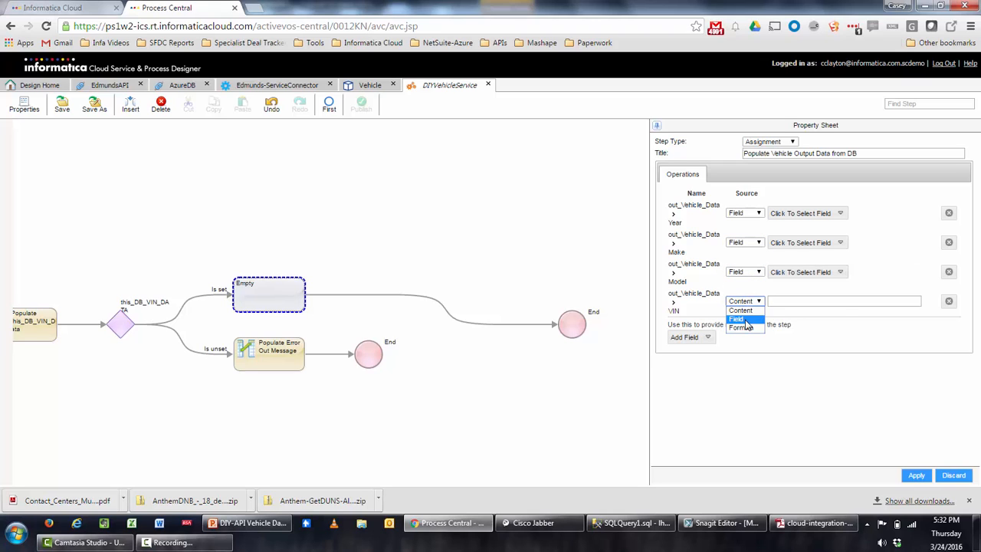
left_click(738, 319)
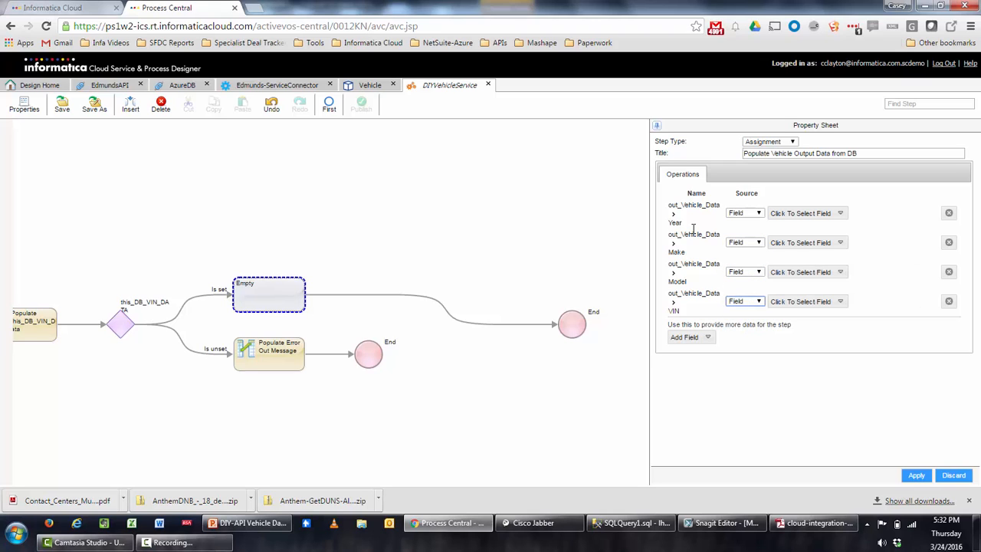
Map Year, Make and Model to this_DB_VIN_DATA's VEHICLE_YEAR, VEHICLE_MAKE and VEHICLE_MODEL.
left_click(839, 214)
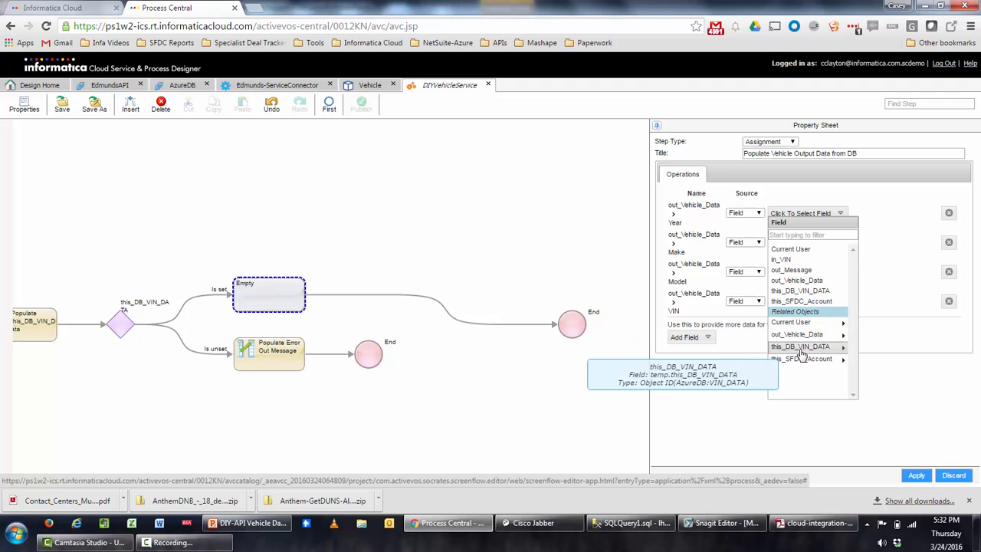
left_click(824, 349)
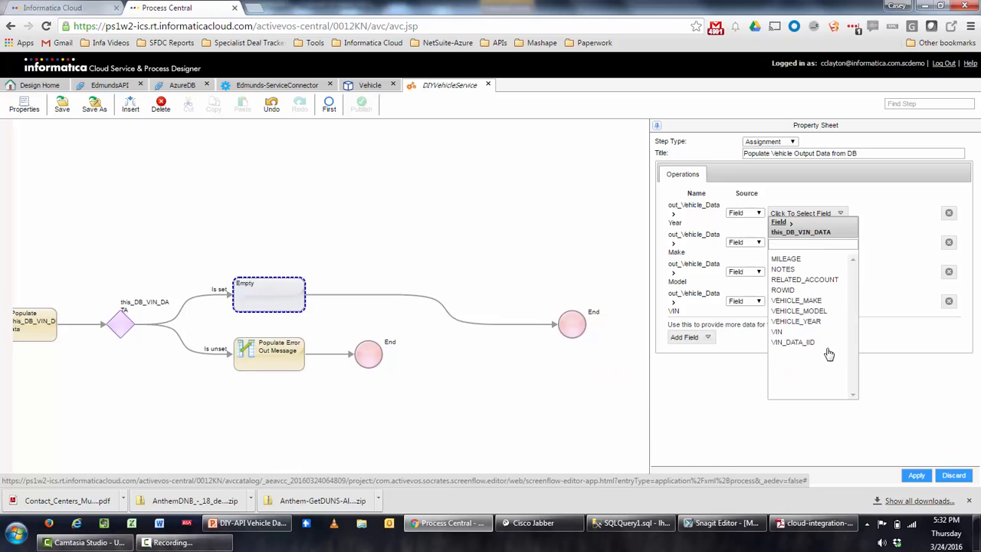
left_click(814, 327)
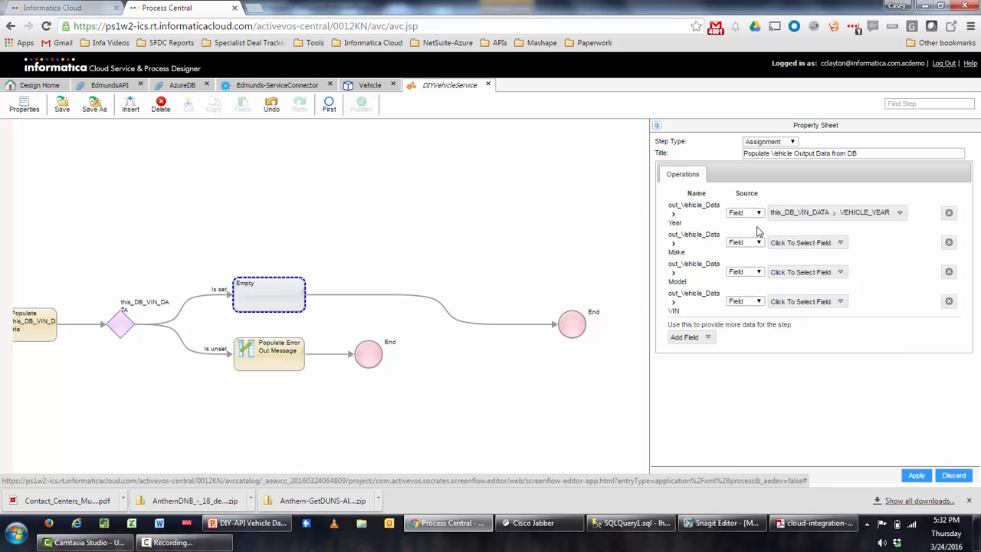
left_click(791, 245)
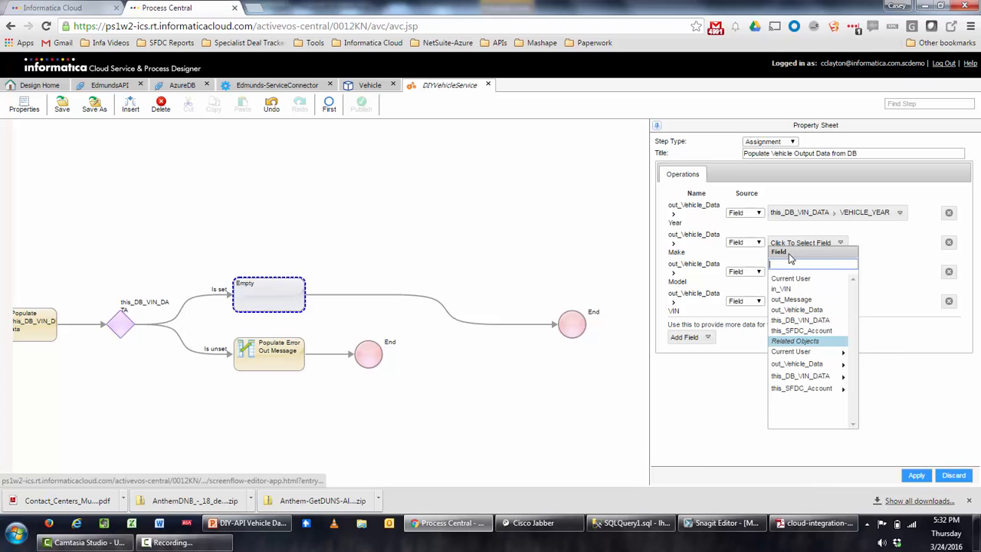
left_click(775, 375)
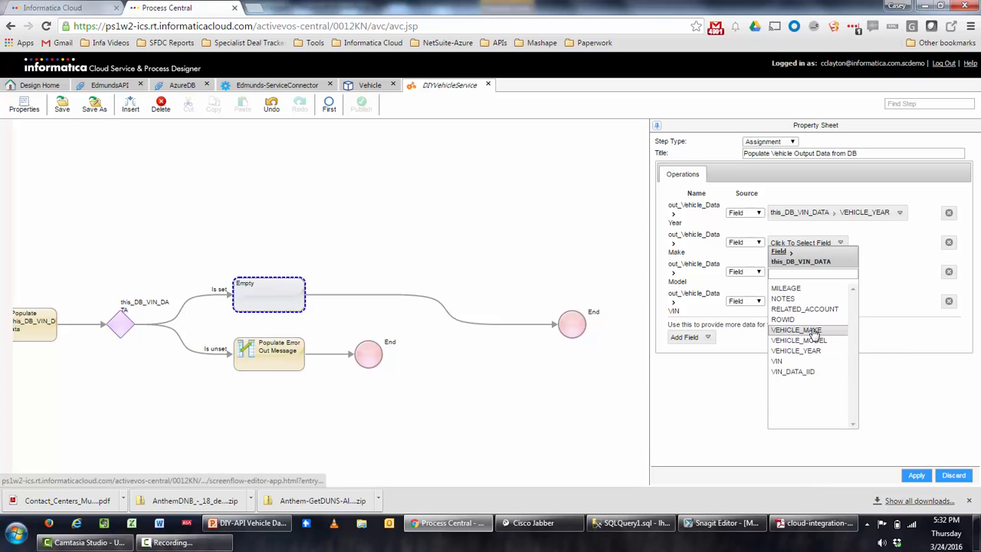
left_click(813, 330)
left_click(808, 274)
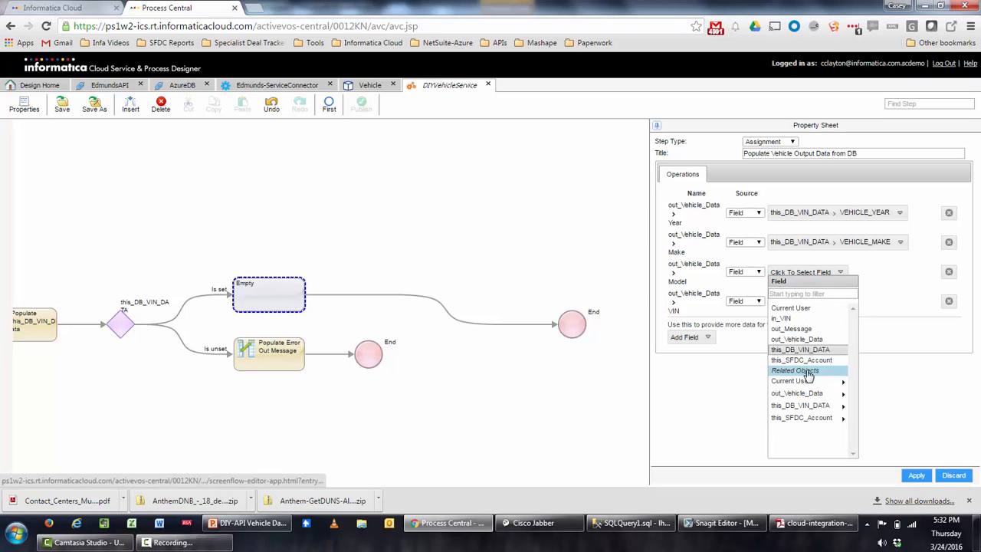
left_click(812, 405)
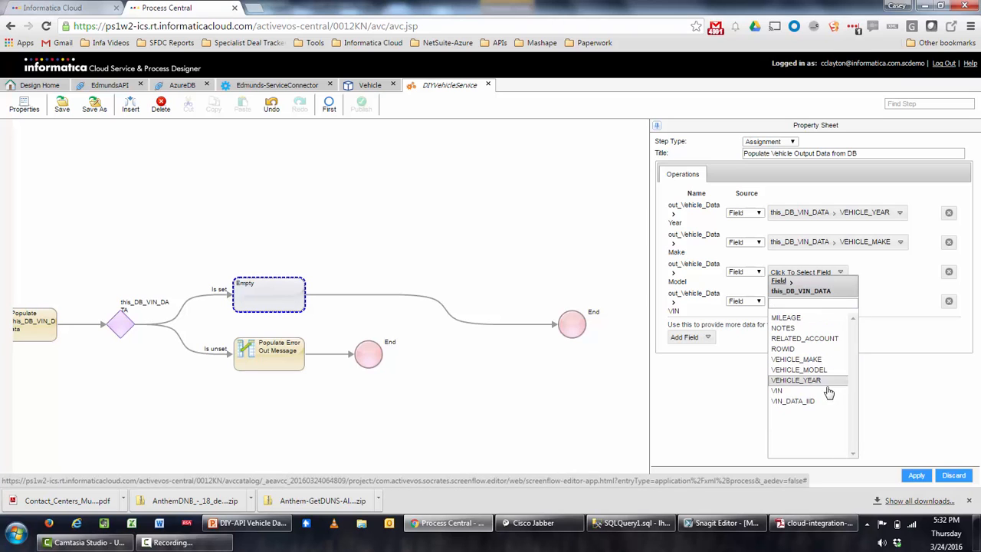
left_click(827, 371)
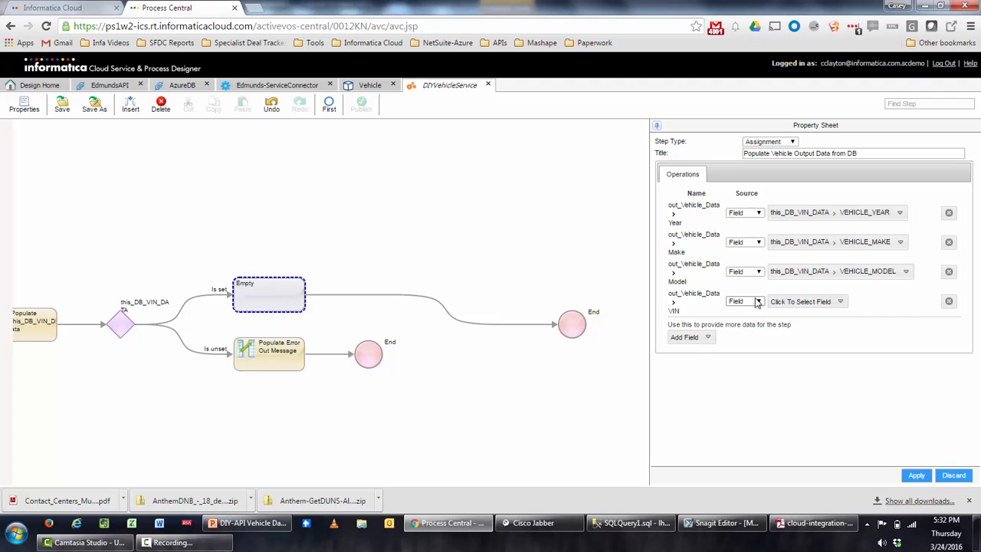
Map the VIN row to the in_VIN input field.
left_click(789, 307)
left_click(790, 306)
left_click(790, 305)
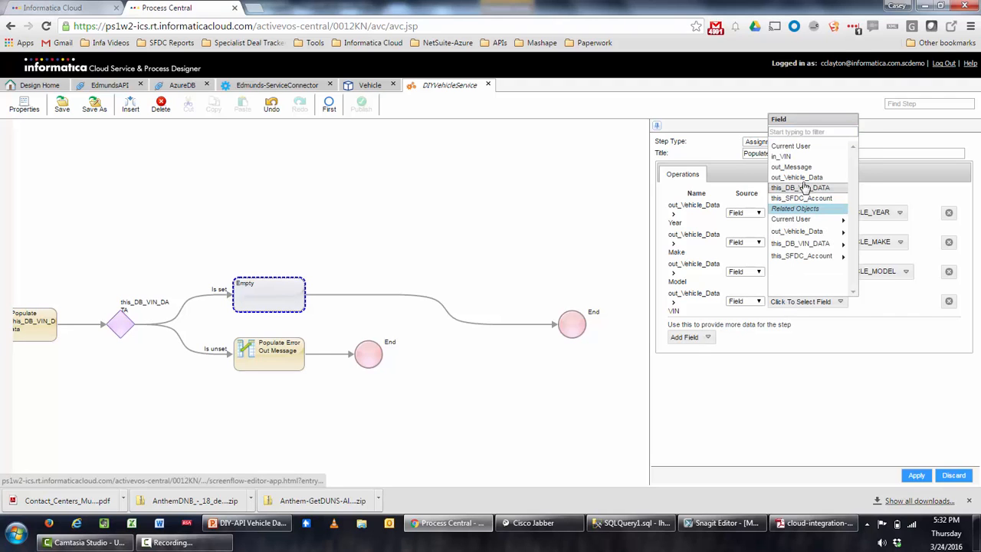
left_click(810, 157)
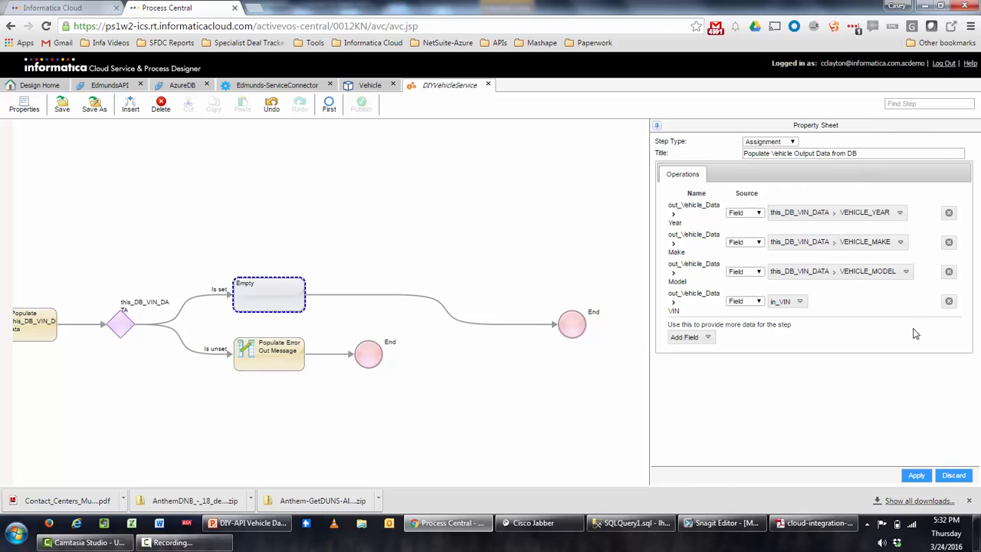
Apply the vehicle output mappings and delete the empty placeholder step.
left_click(915, 476)
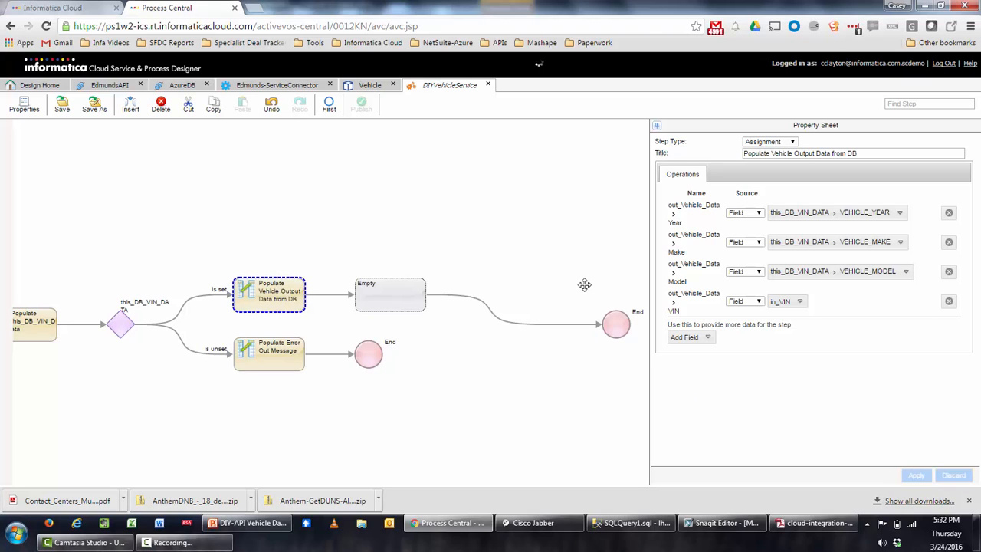
left_click(376, 303)
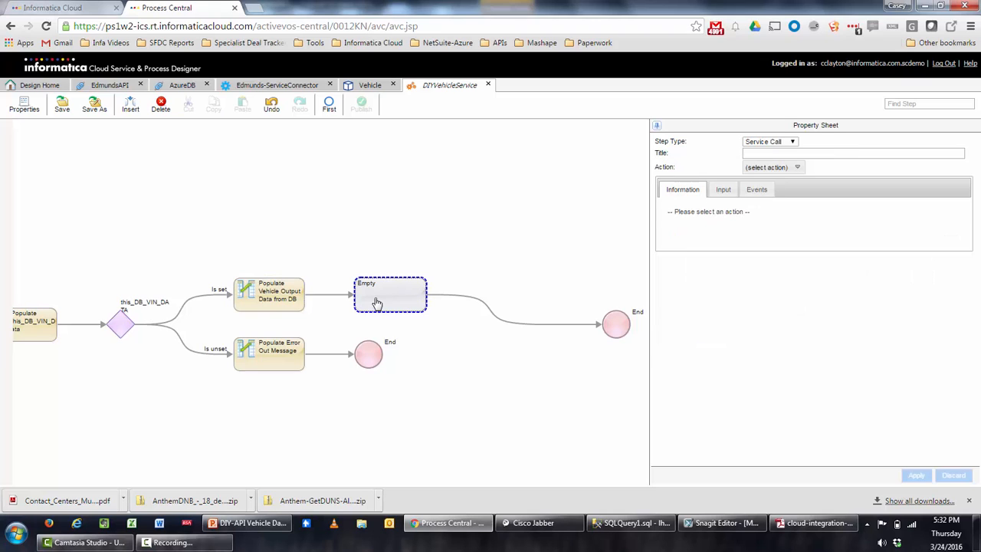
left_click(160, 108)
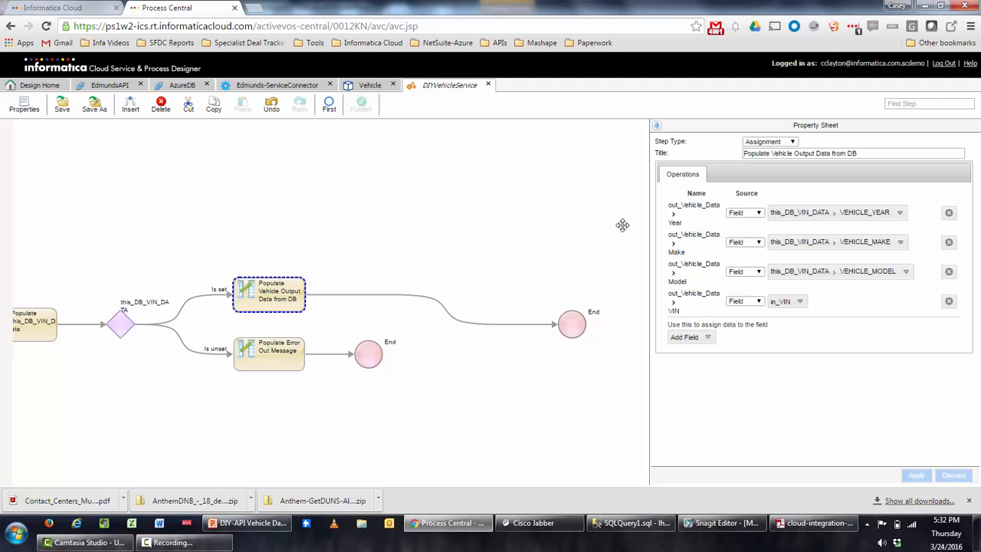
Add an out_Message row with content SUCCESS to the assignment and apply it.
left_click(711, 340)
left_click(682, 196)
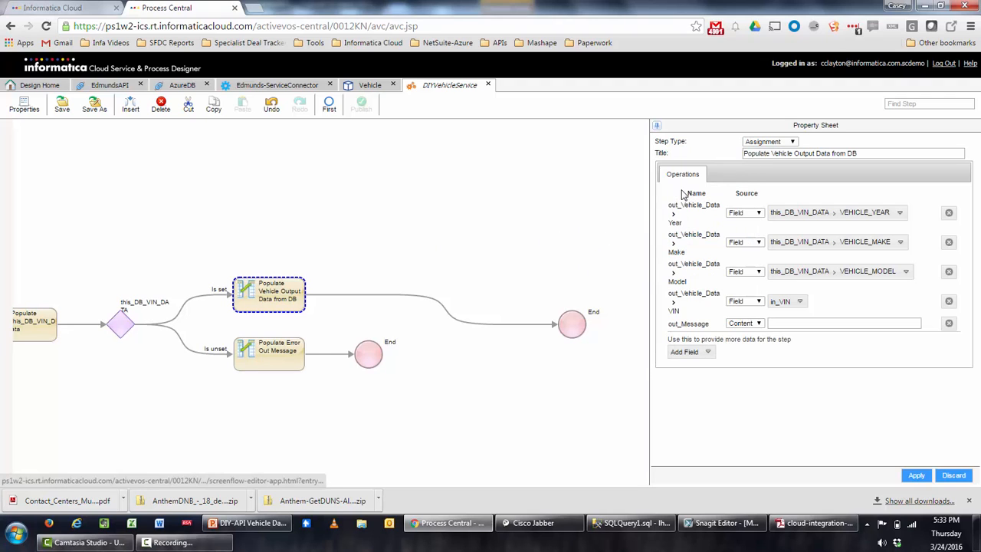
left_click(777, 323)
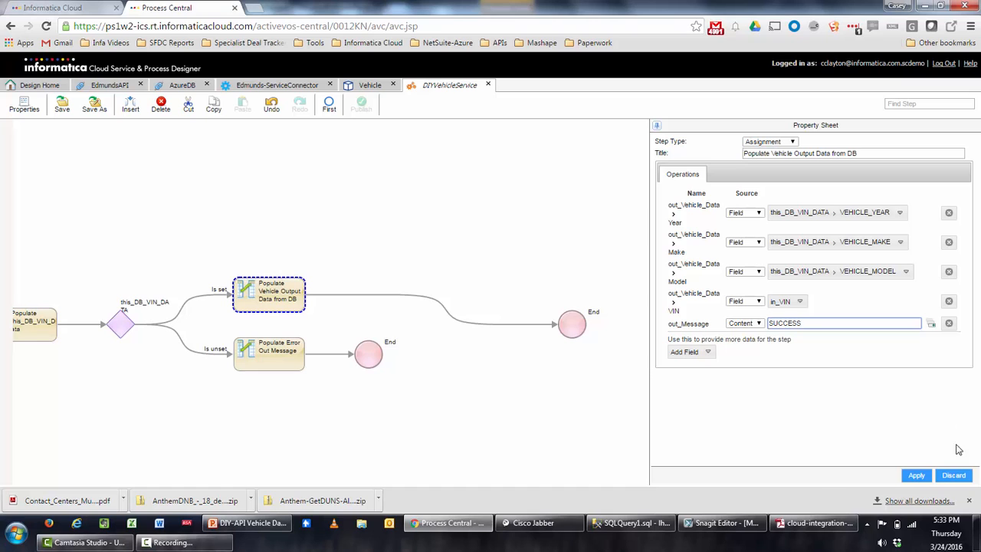
left_click(918, 477)
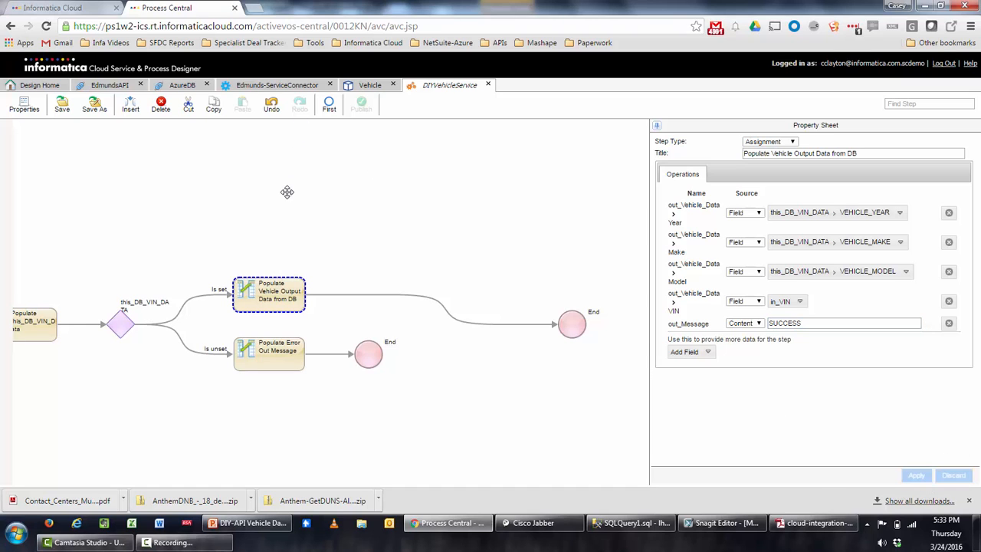
left_click_drag(284, 192, 361, 197)
scroll(362, 197, "down", 1)
scroll(362, 198, "down", 1)
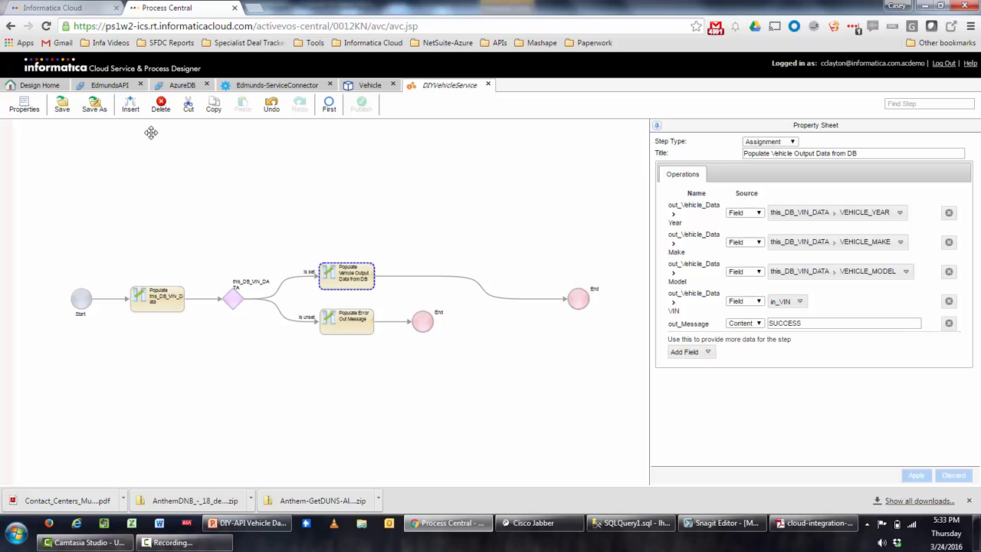
Save and publish DIYVehicleService, then go back to Design Home.
left_click(62, 107)
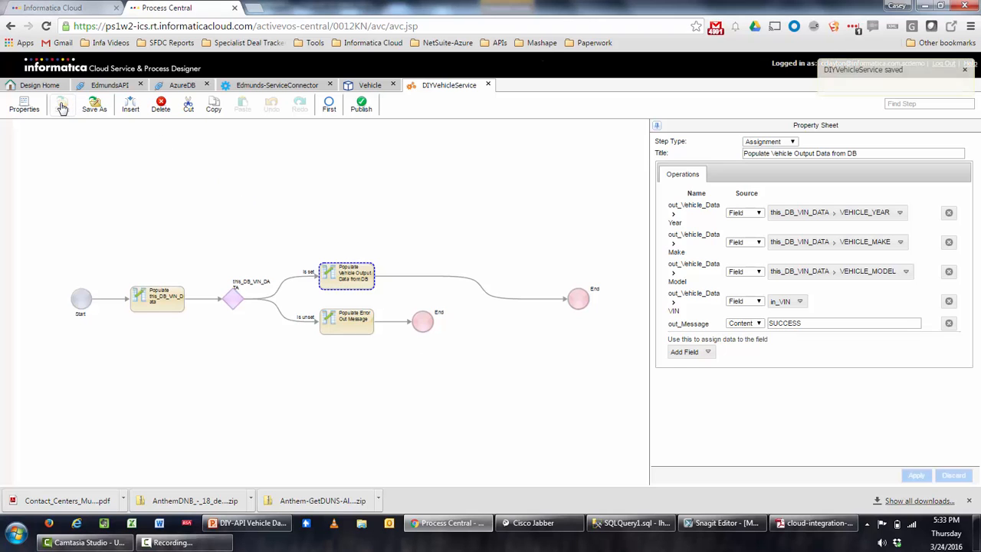
left_click(362, 108)
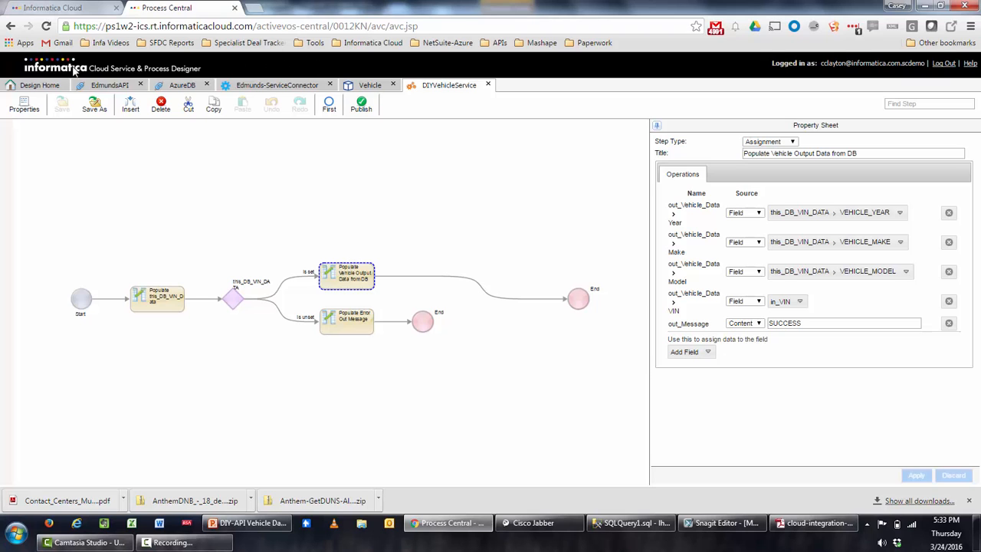
left_click(40, 85)
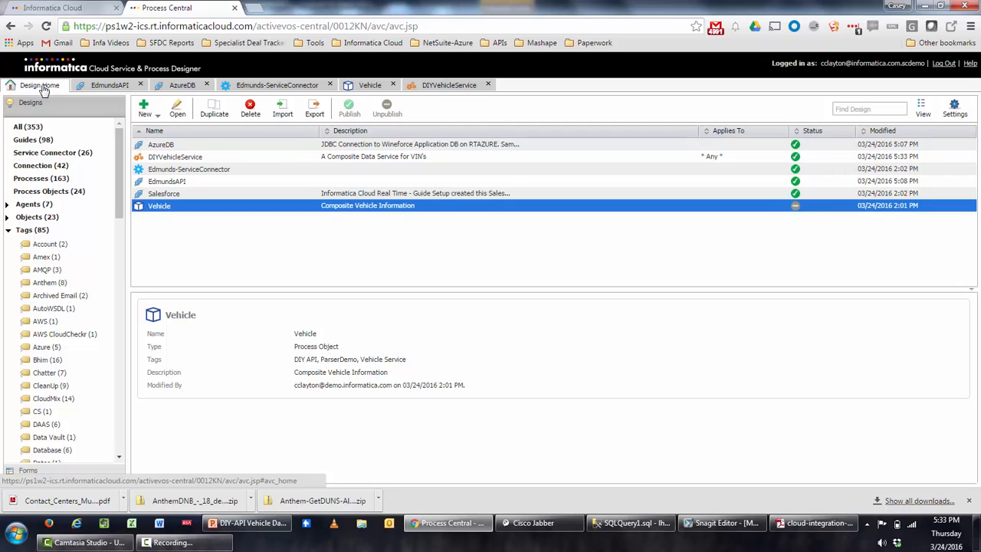
Show DIYVehicleService's details, copy its Service URL, and launch Advanced REST Client.
left_click(202, 157)
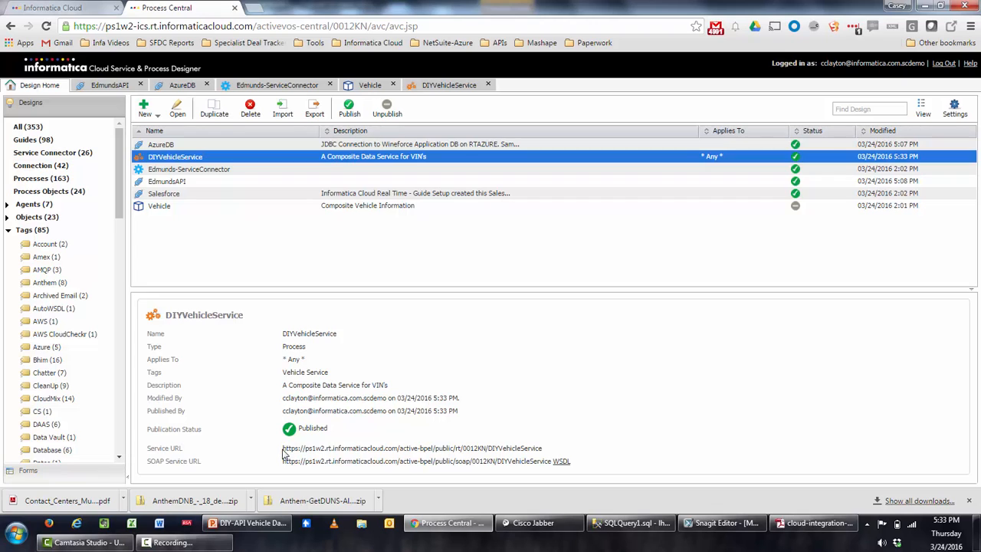
left_click_drag(283, 450, 562, 446)
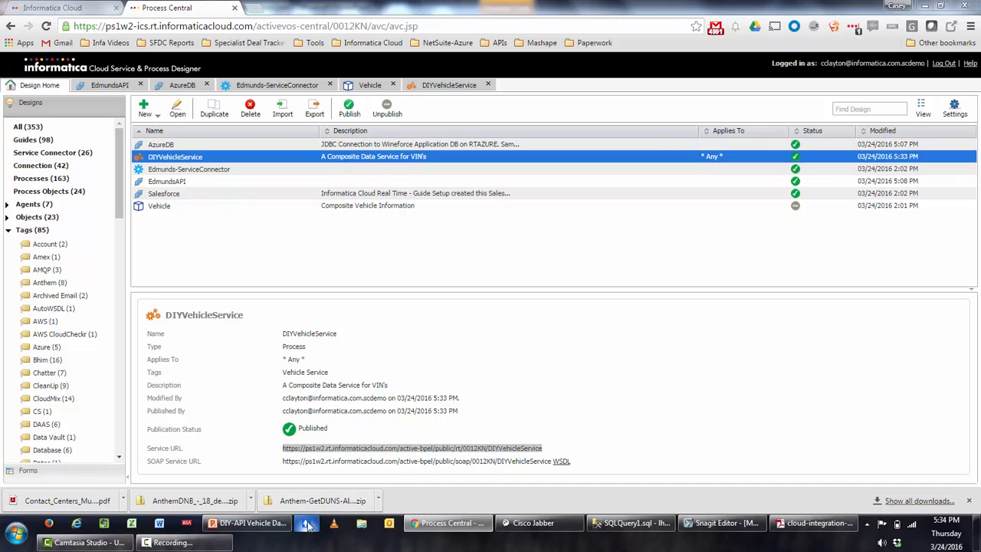
left_click(307, 523)
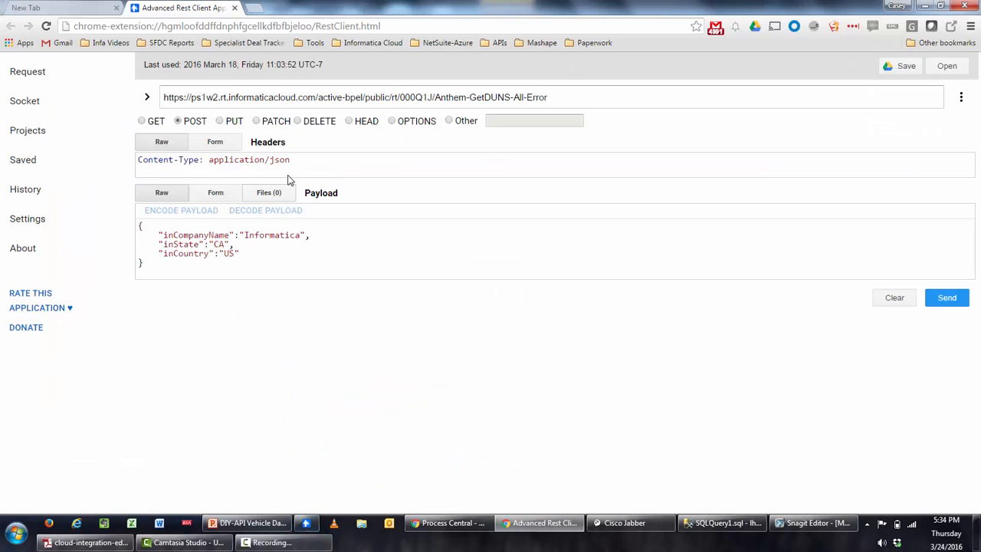
Clear the old JSON payload and replace the request URL with the DIYVehicleService endpoint.
left_click_drag(267, 278, 33, 146)
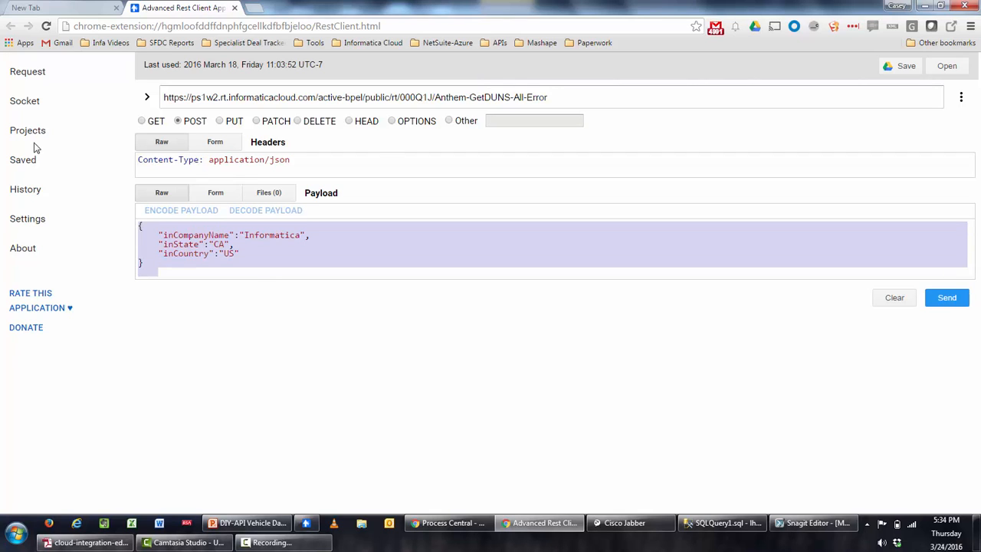
key("Delete")
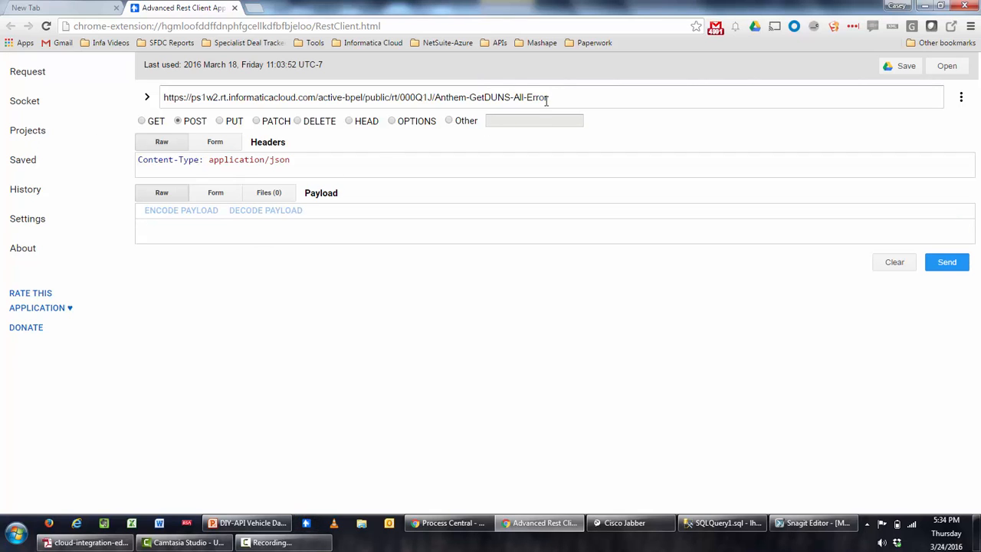
left_click_drag(567, 96, 3, 85)
key("ctrl+v")
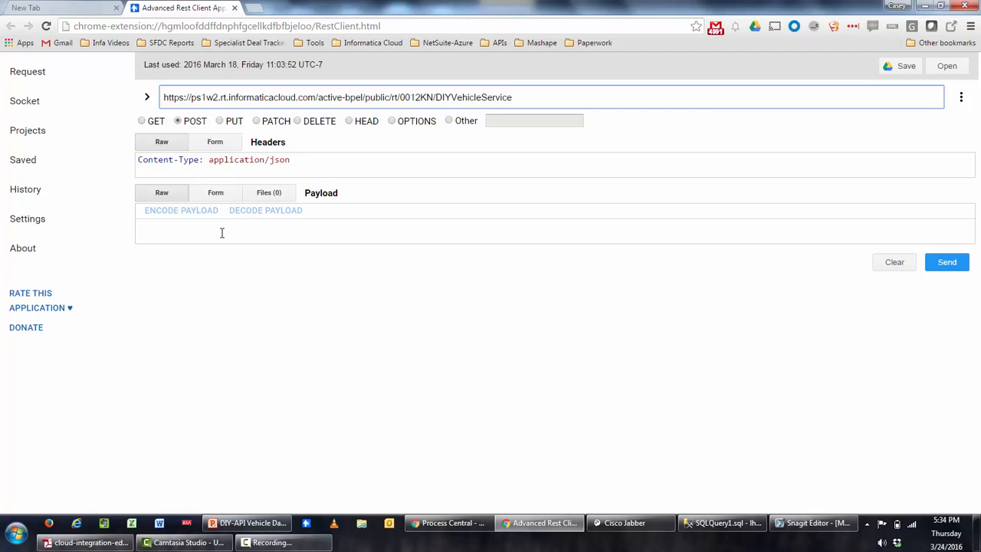
Check the DIYVehicleService process's input and output fields in Process Designer.
left_click(456, 524)
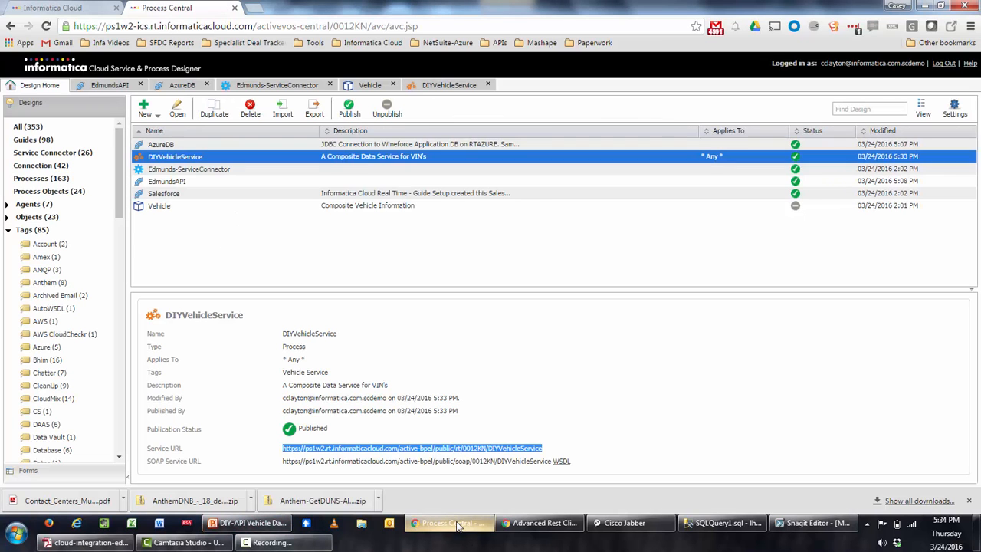
left_click(435, 84)
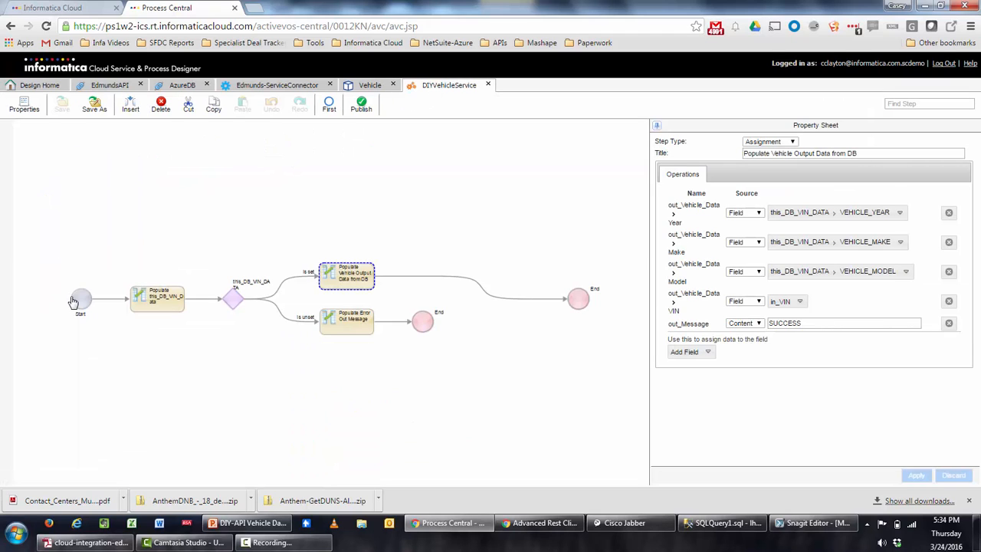
left_click(73, 300)
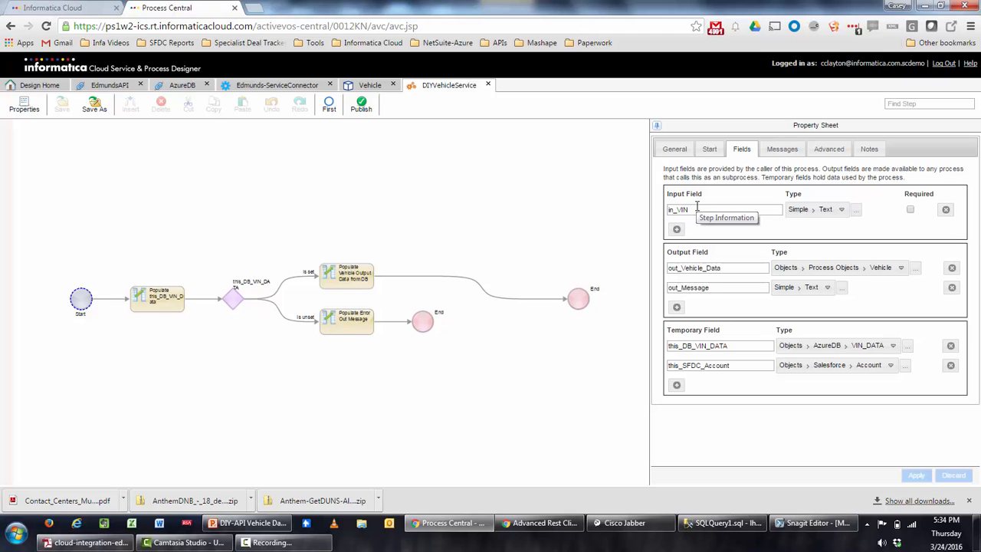
Begin the { "in_VIN":" payload in the REST client and switch to SQL Server Management Studio.
left_click(452, 524)
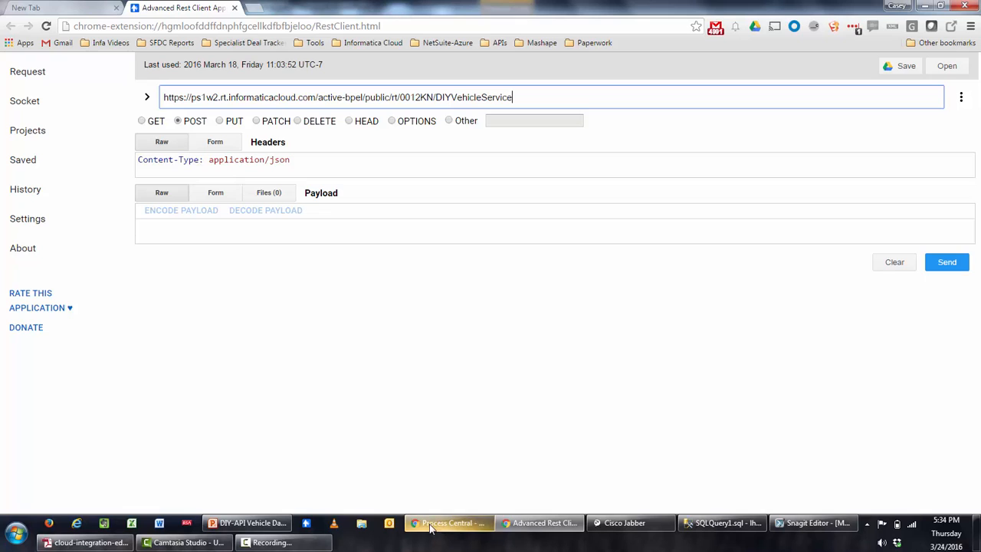
left_click(353, 224)
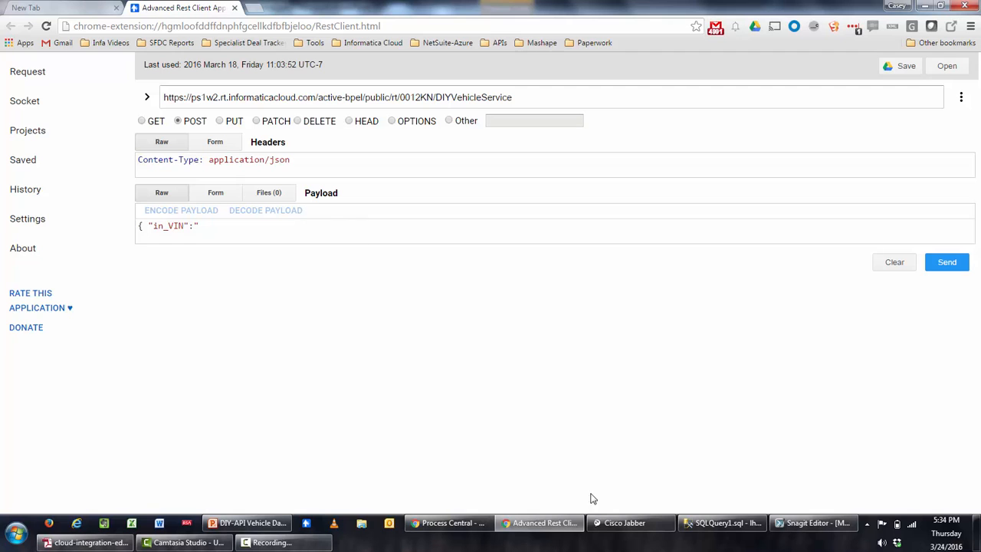
left_click(689, 524)
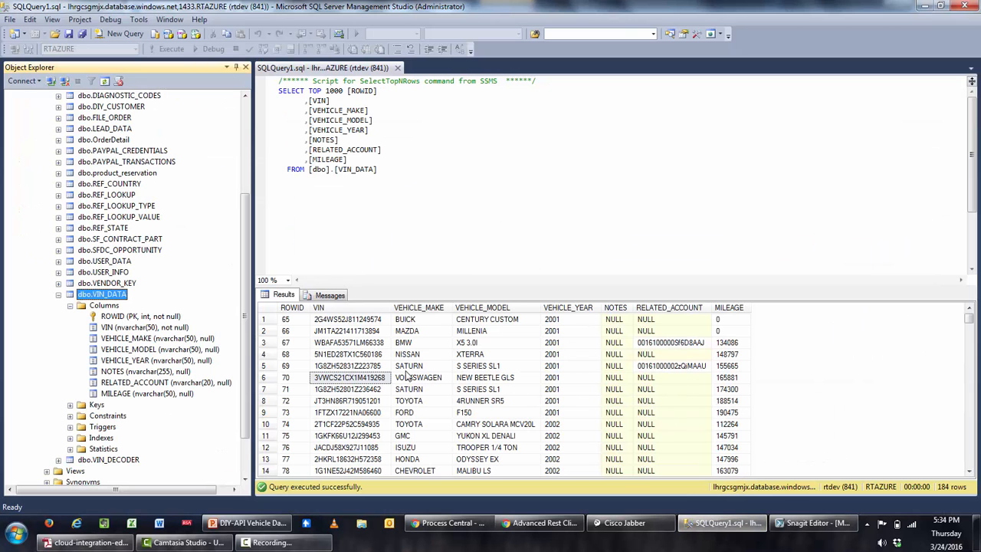
Copy the 2003 Chevrolet Cavalier's VIN from row 32 of VIN_DATA, then return to the request payload.
left_click(360, 416)
scroll(360, 416, "down", 8)
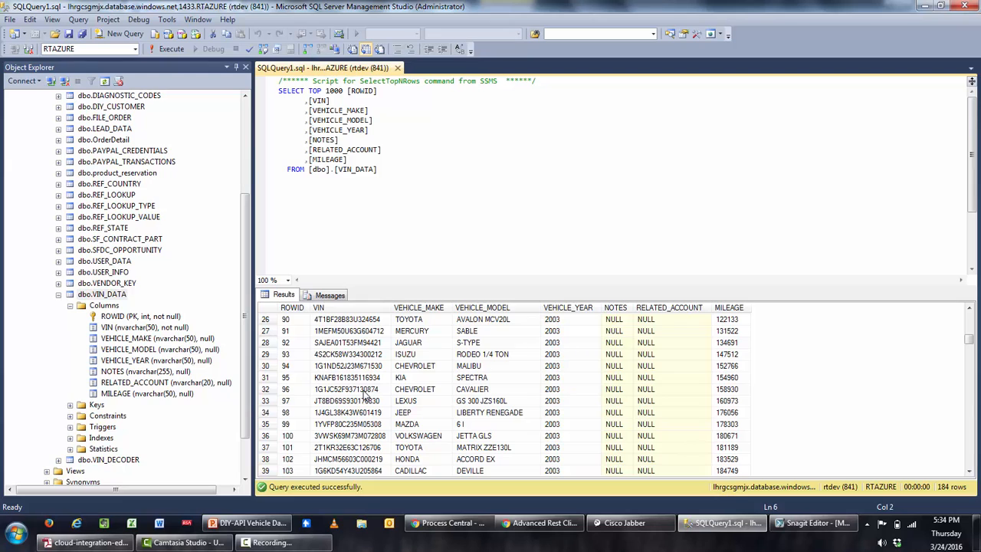
left_click(366, 389)
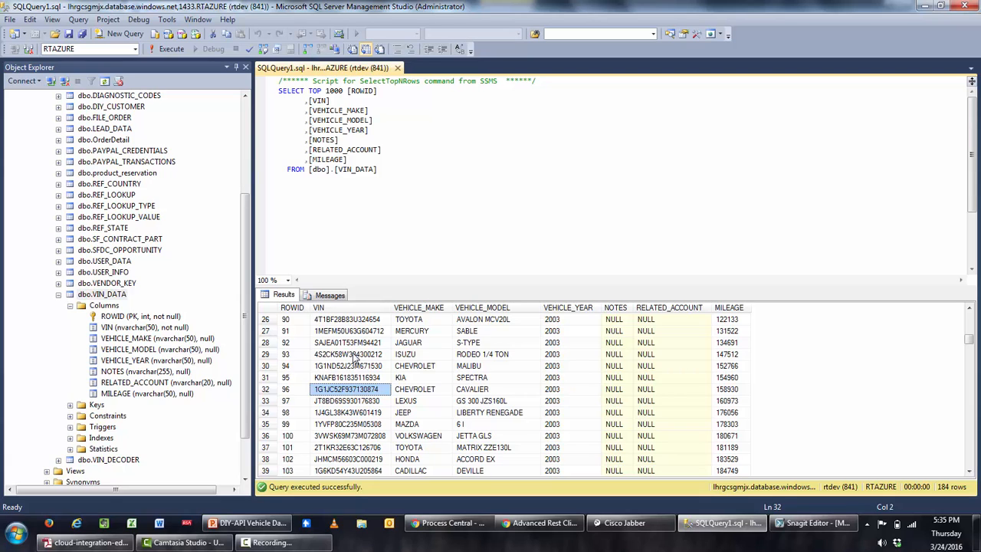
left_click(542, 524)
left_click(242, 222)
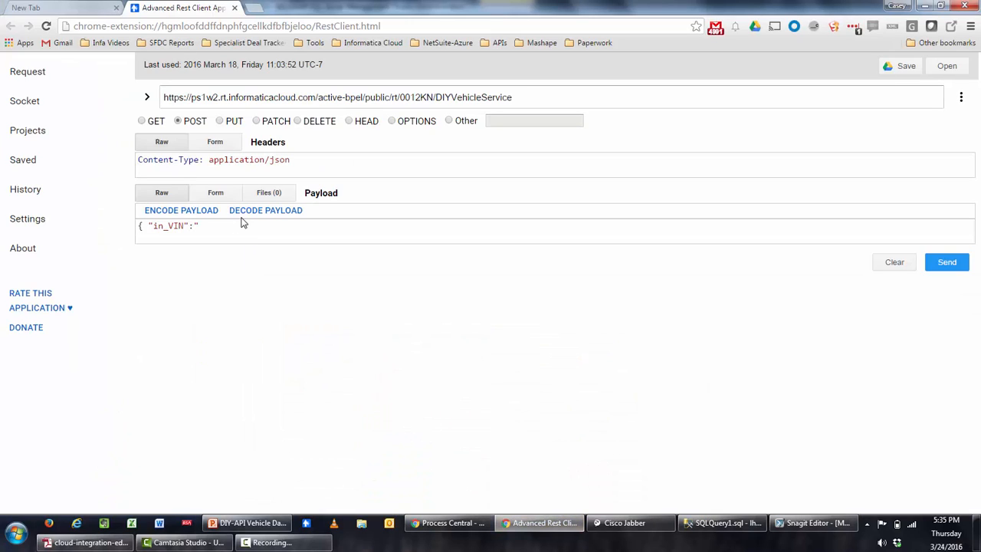
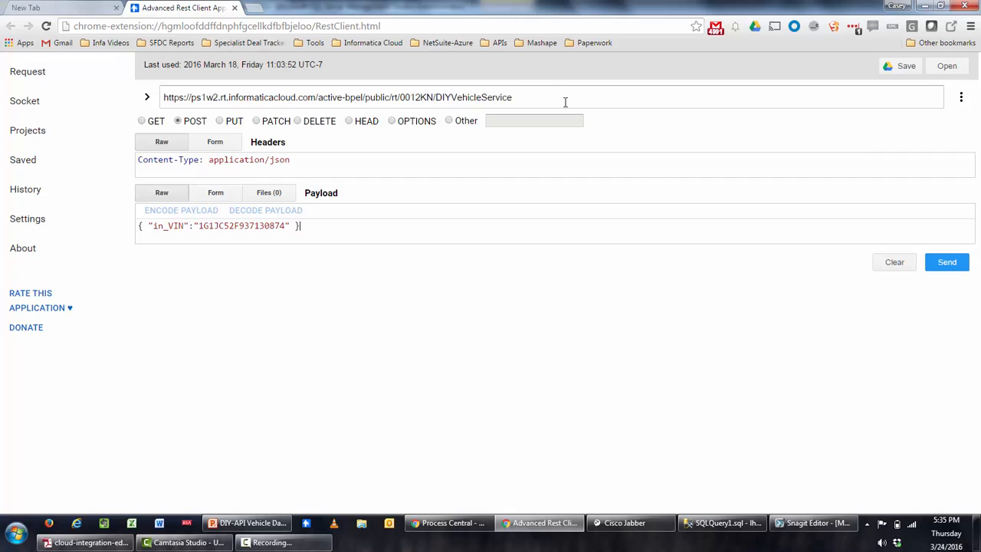
Paste the Cavalier's VIN into in_VIN, send the POST, and review the 200 OK SUCCESS response.
left_click(943, 264)
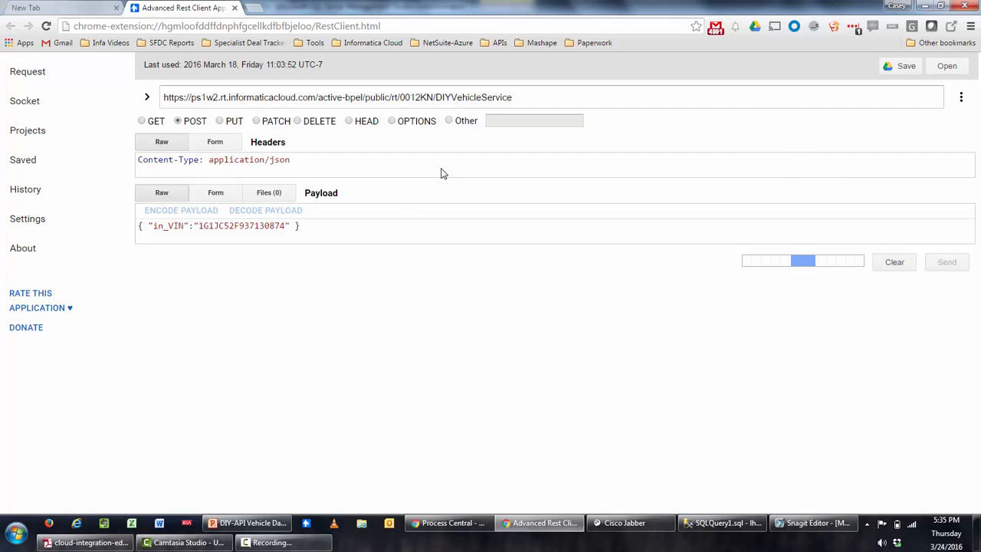
scroll(541, 147, "down", 1)
scroll(541, 148, "down", 1)
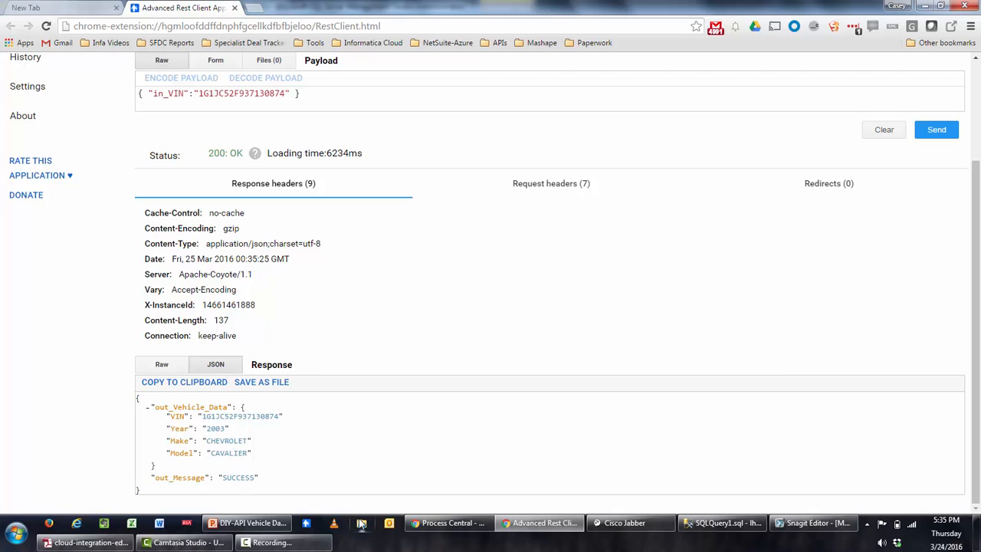
left_click(444, 524)
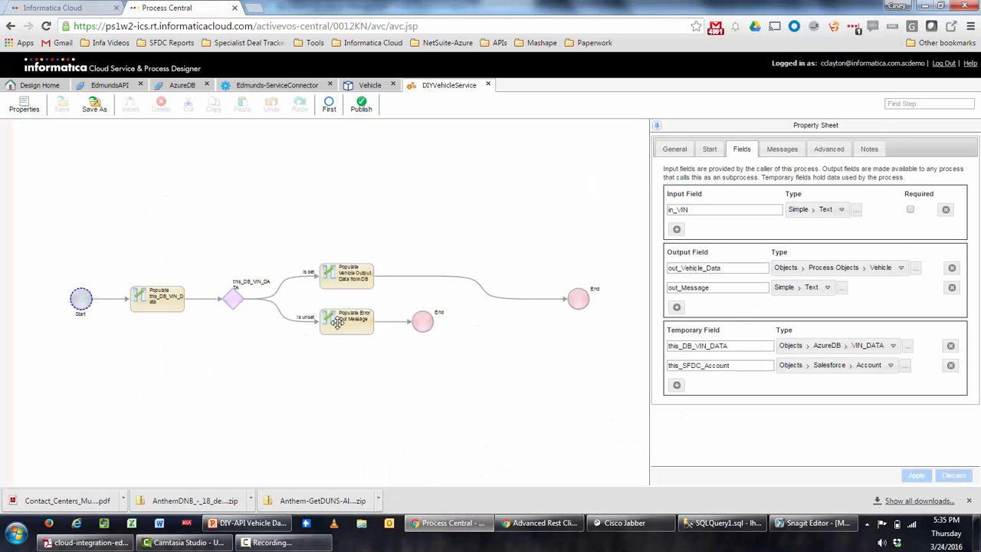
left_click(53, 8)
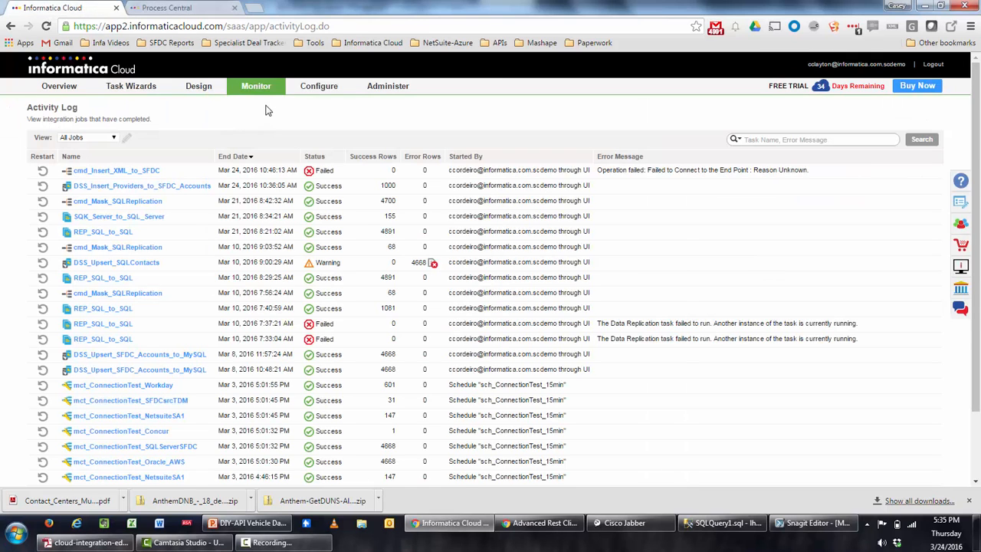
mouse_move(265, 90)
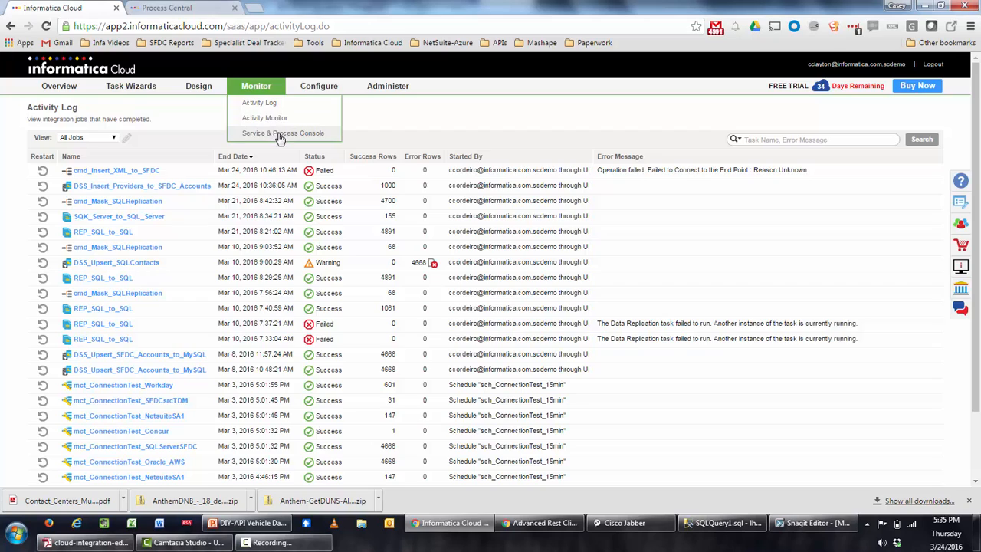
left_click(279, 135)
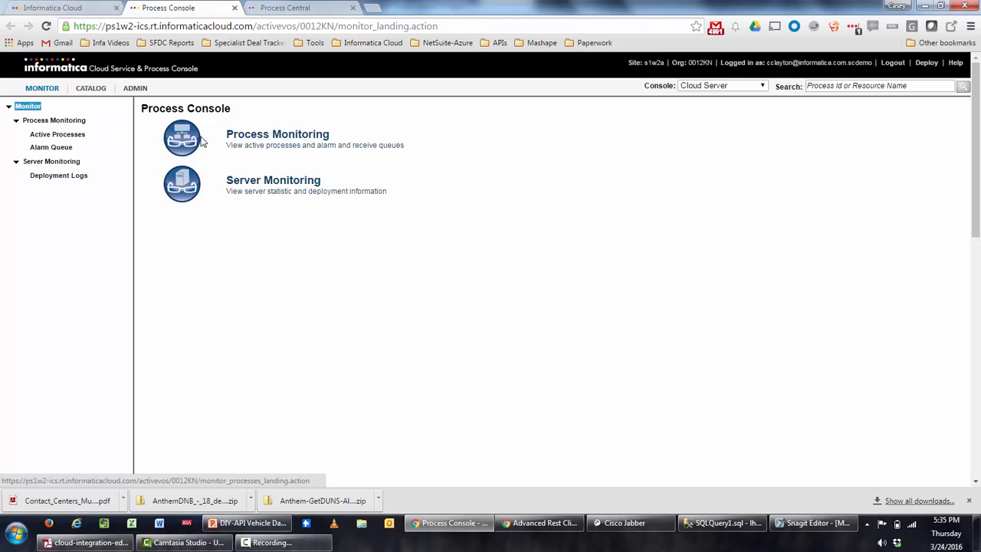
left_click(77, 136)
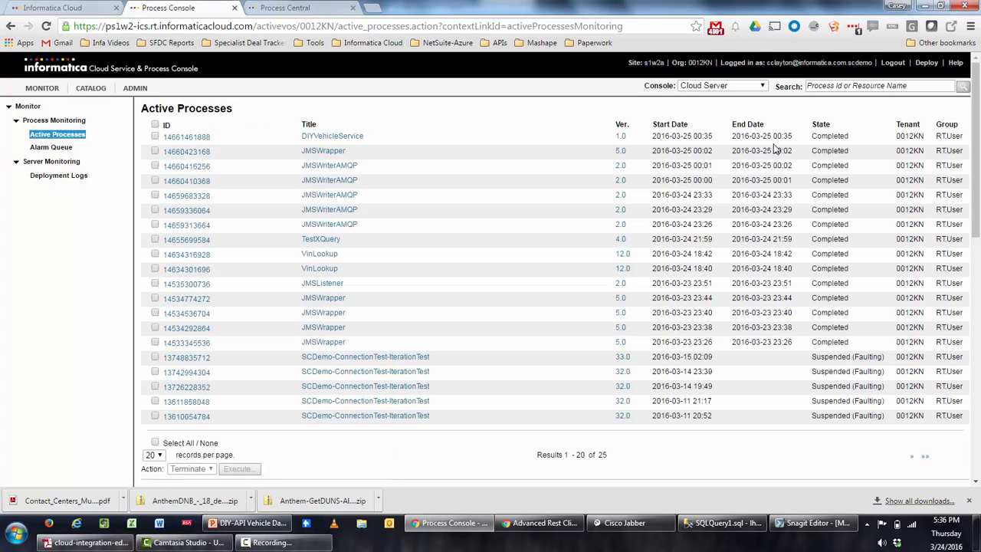
left_click(342, 138)
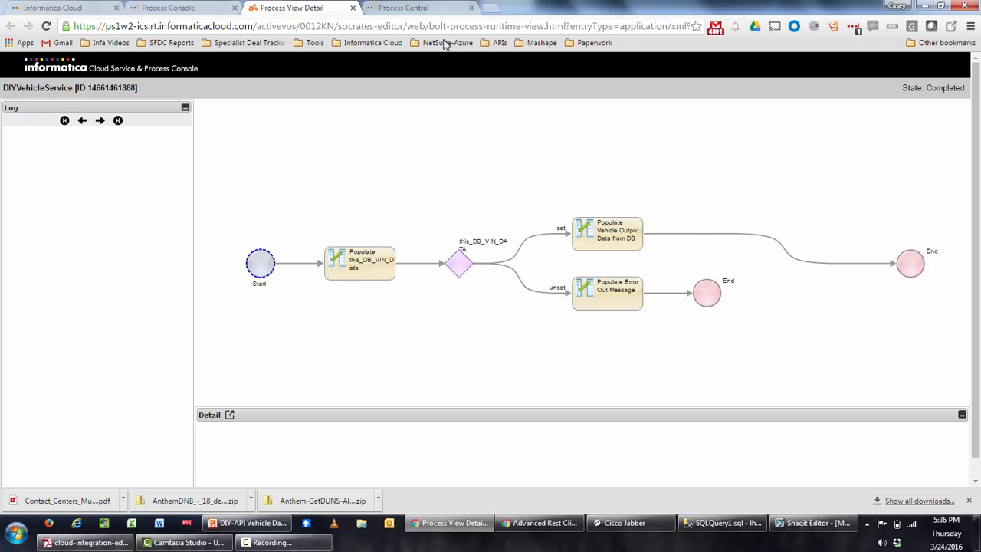
left_click(353, 8)
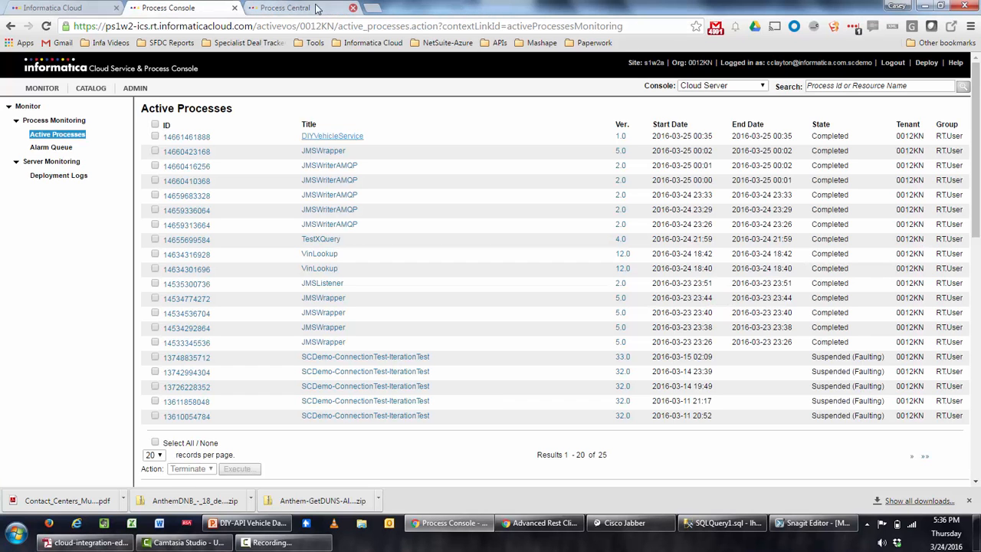
left_click(446, 529)
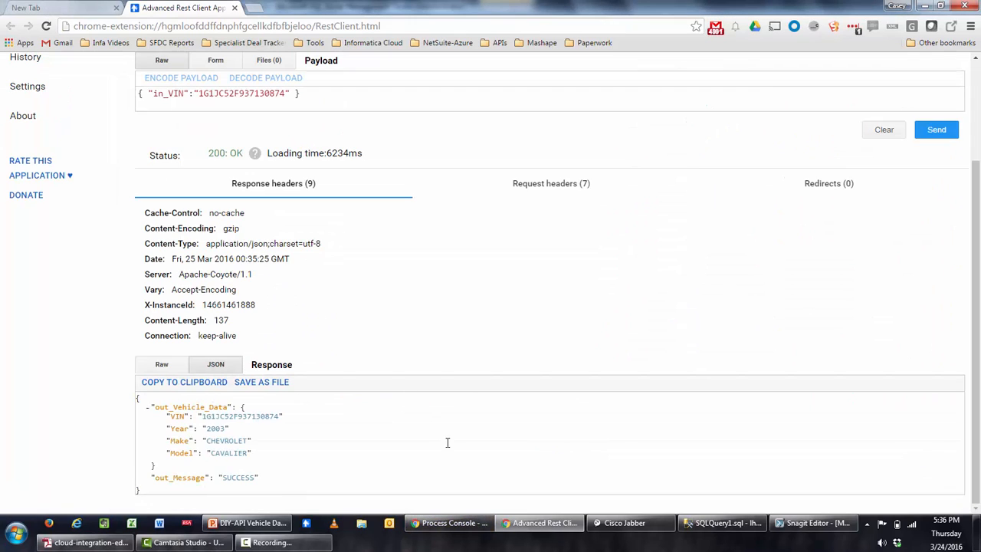
left_click(446, 525)
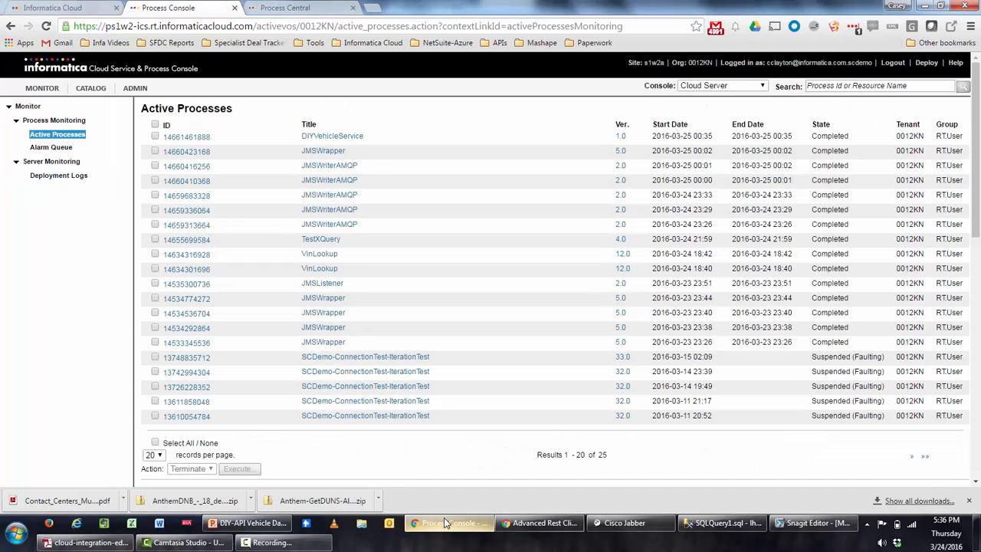
Review the Start step's input, output and temporary fields, then return to the VIN_DATA results.
left_click(277, 7)
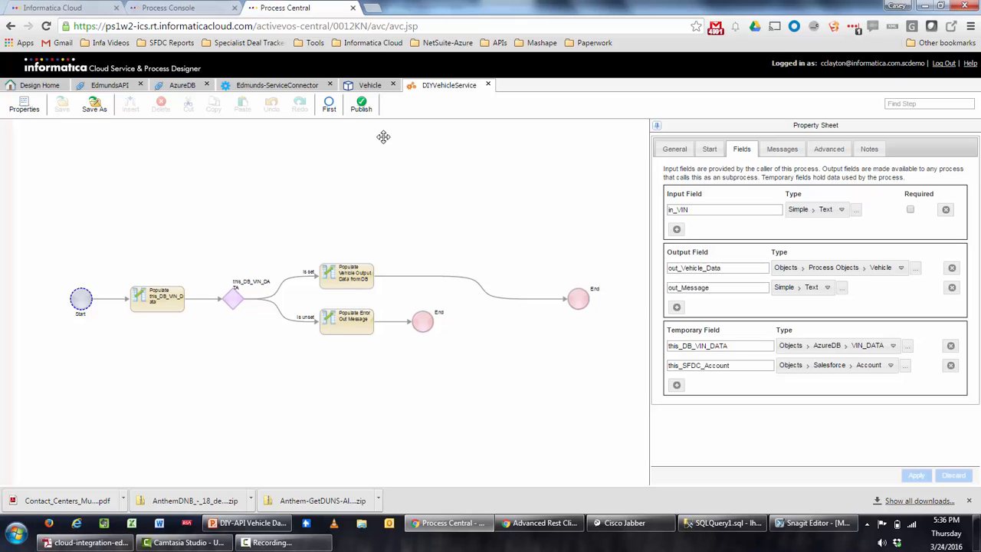
left_click(78, 304)
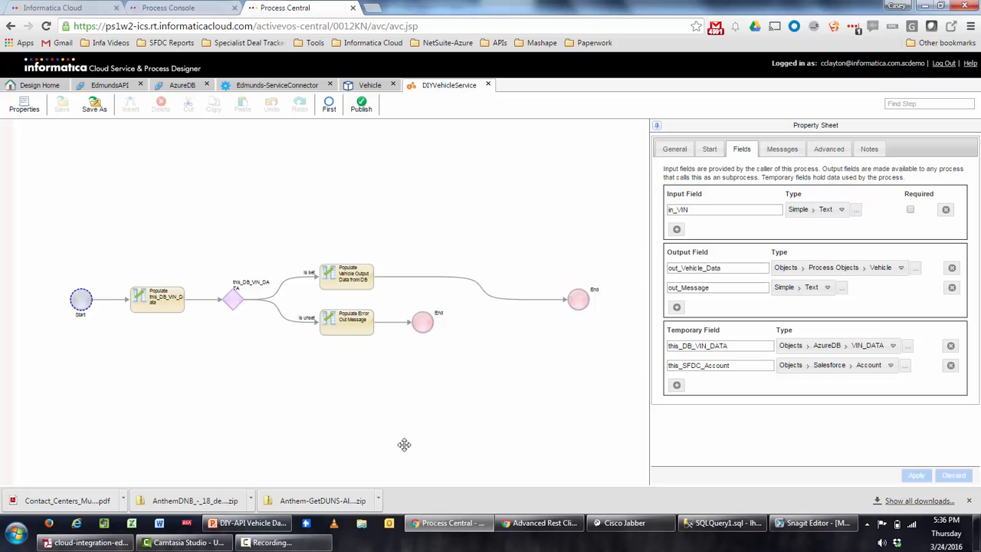
left_click(718, 525)
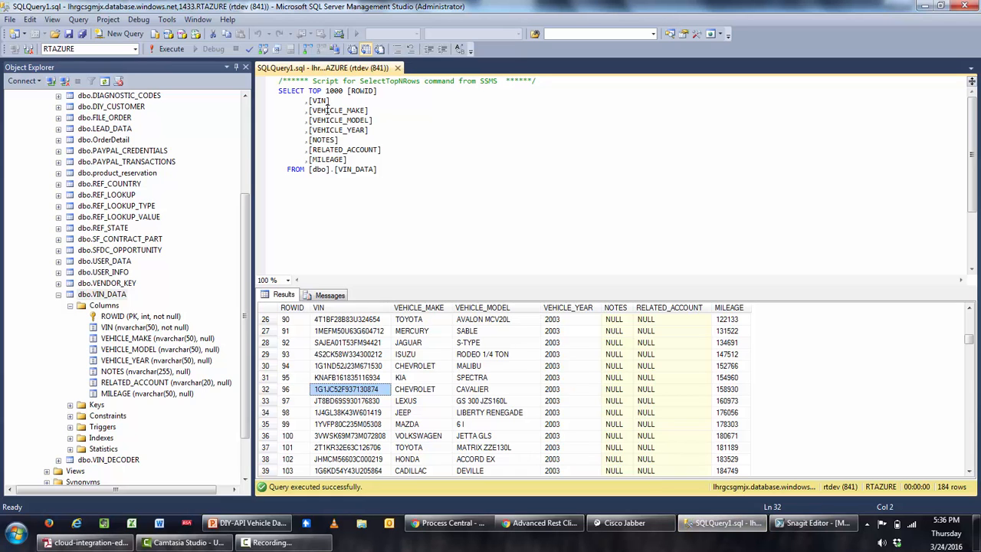
Scroll the VIN_DATA results up to check RELATED_ACCOUNT values, then return to Process Designer.
scroll(548, 366, "up", 4)
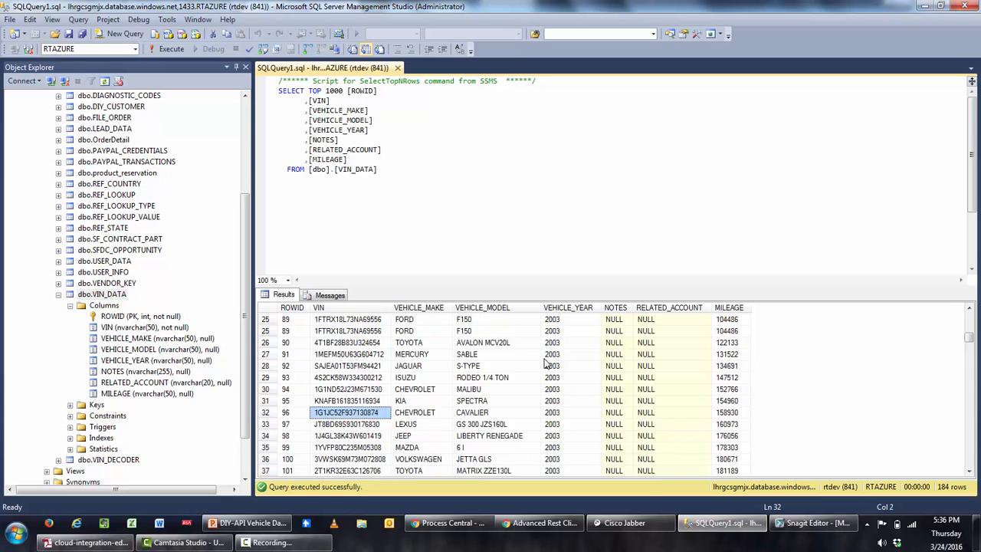
scroll(548, 367, "up", 4)
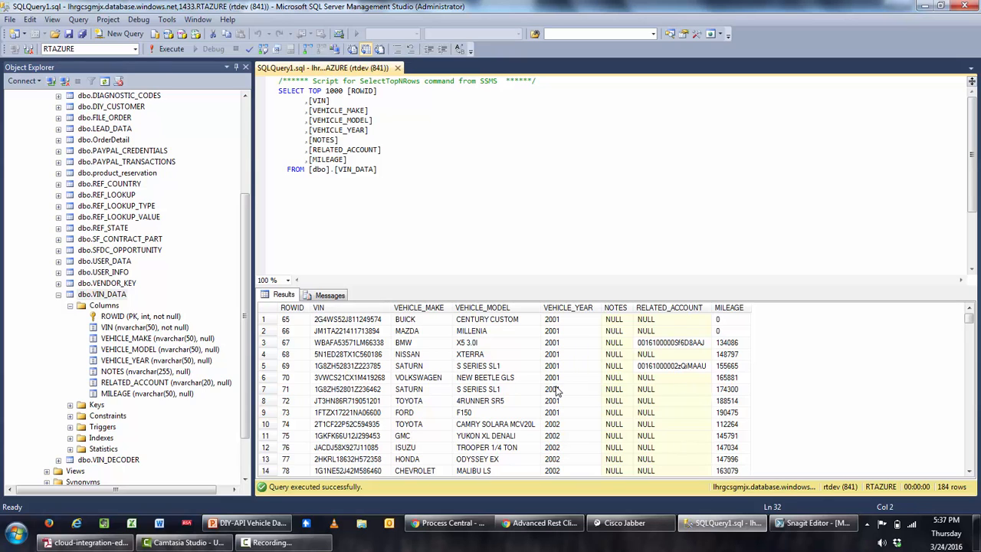
left_click(449, 523)
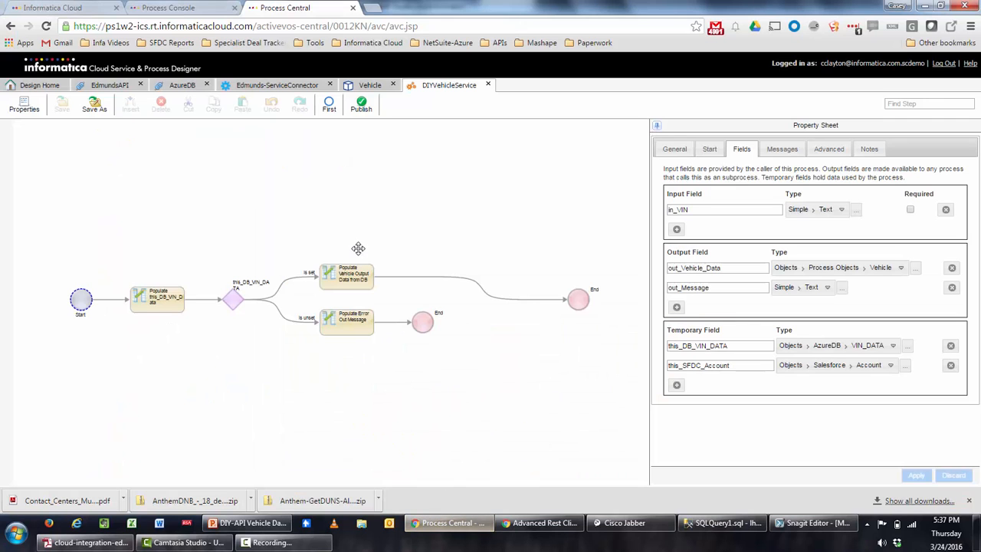
Insert an Assignment step after Populate Vehicle Output that fills this_SFDC_Account from a Query.
left_click(434, 275)
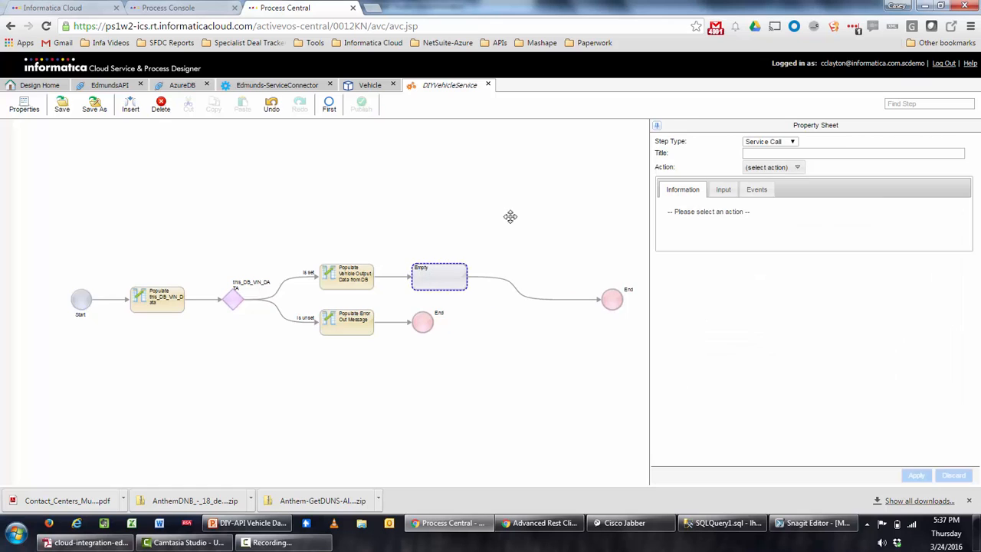
left_click(790, 143)
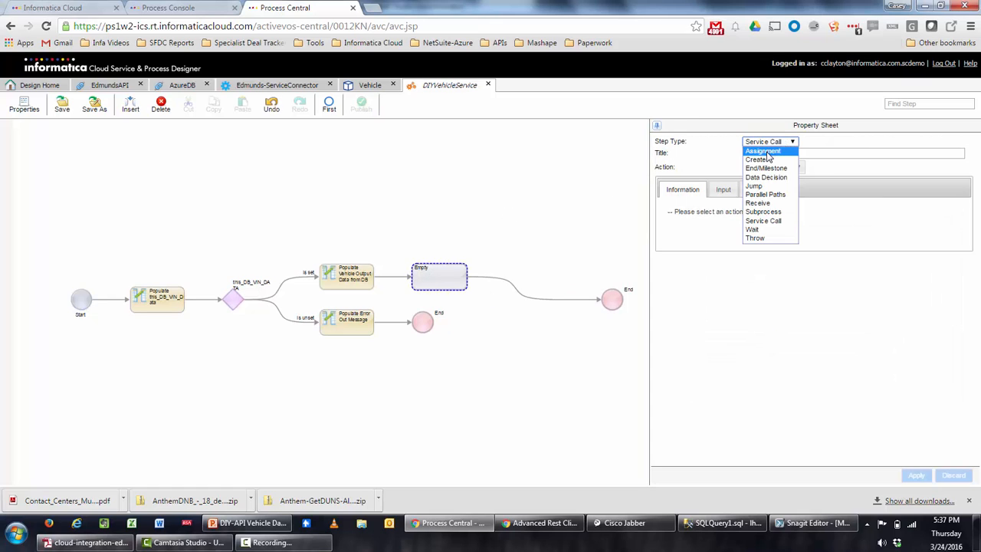
left_click(770, 152)
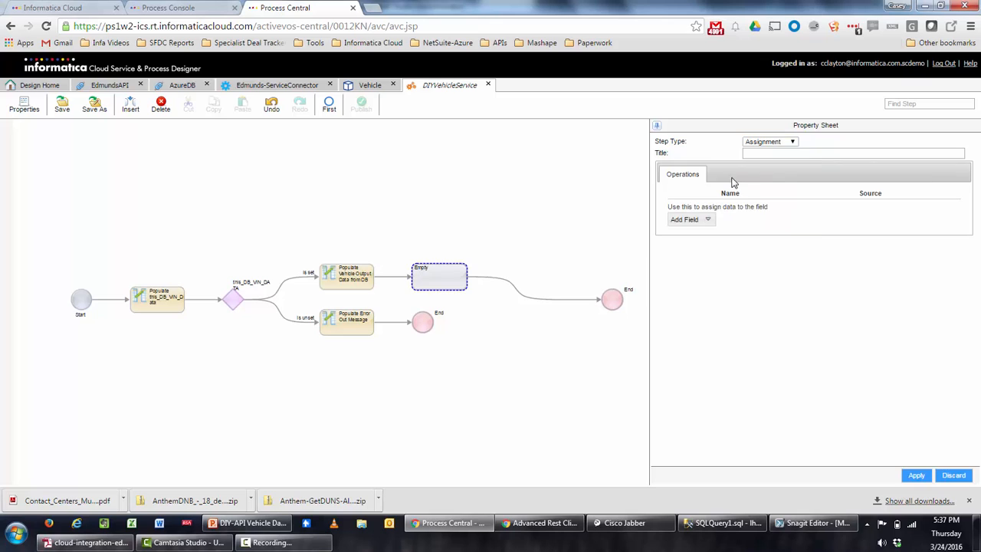
left_click(709, 222)
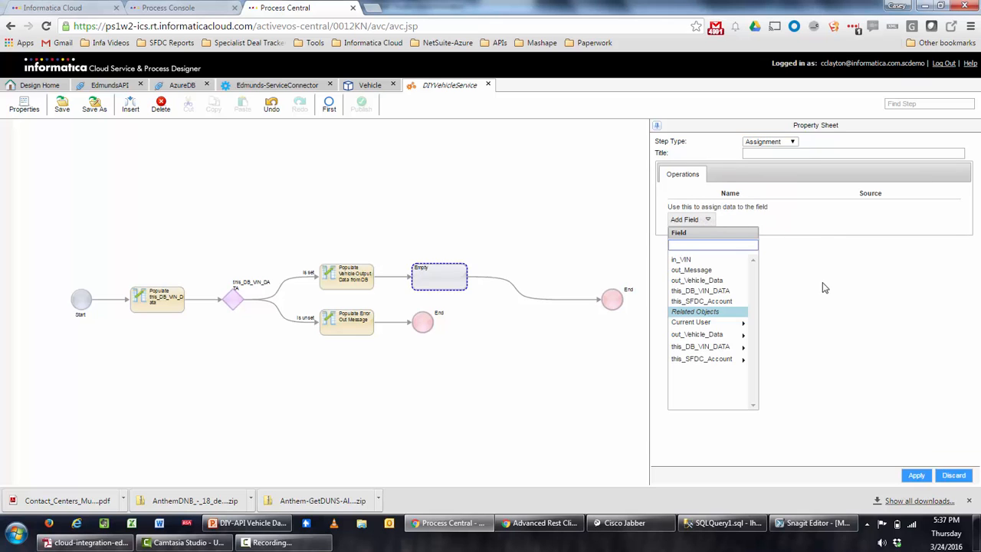
left_click(716, 301)
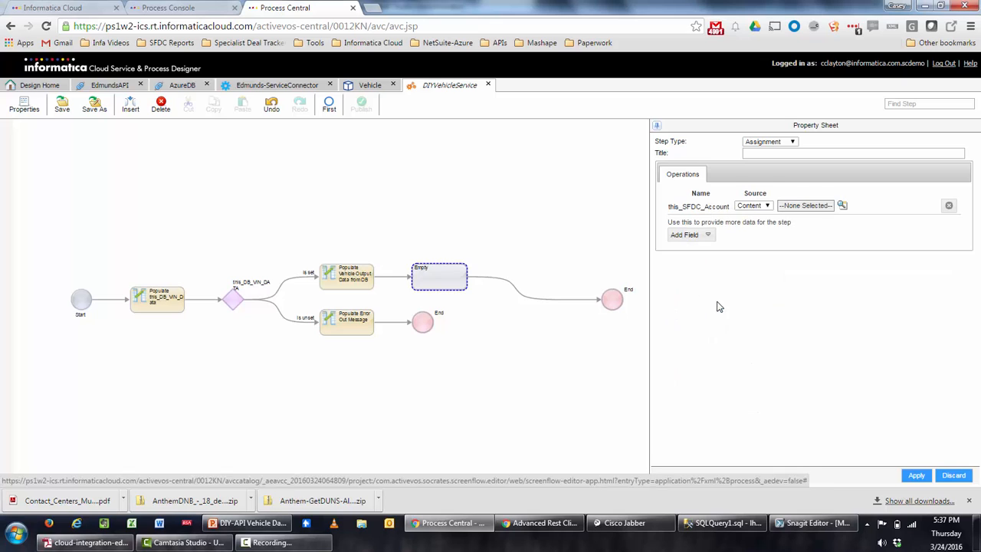
left_click(764, 207)
left_click(764, 233)
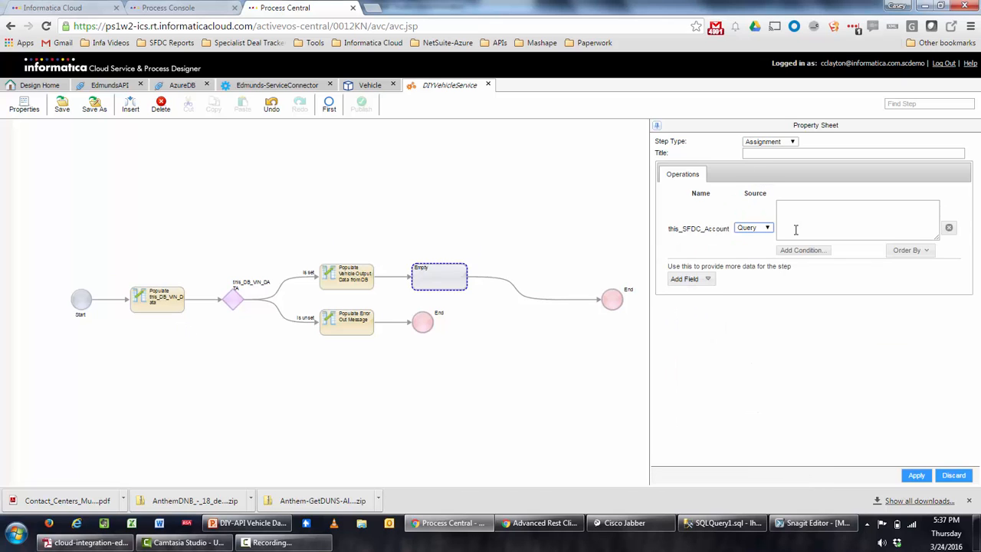
left_click(809, 252)
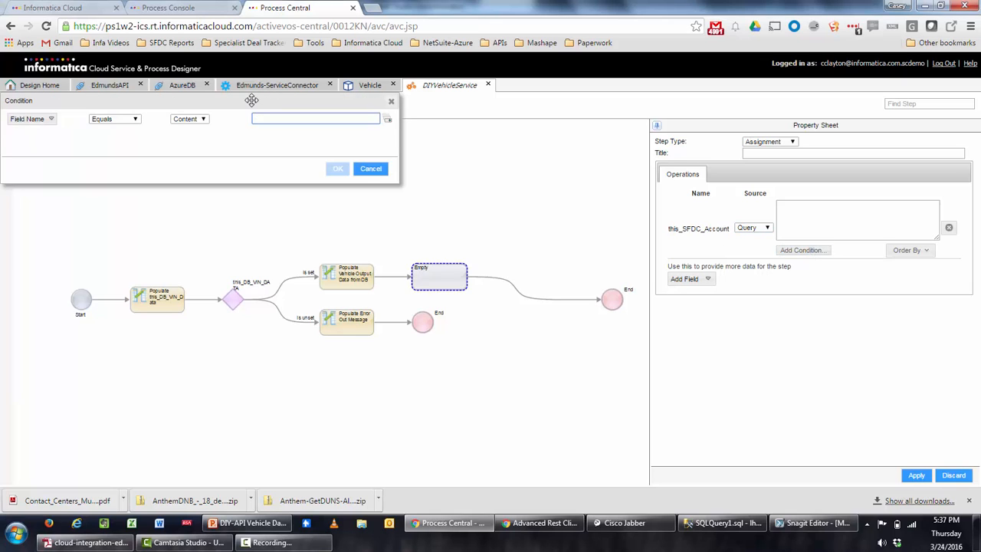
Filter the account query on Account ID Equals a Formula value.
left_click(52, 120)
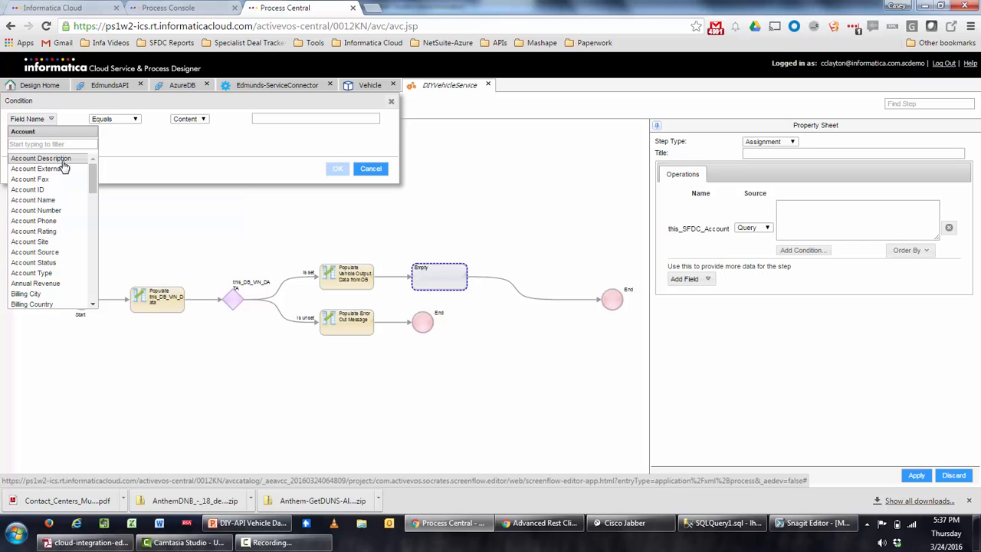
scroll(64, 167, "down", 1)
scroll(65, 167, "down", 2)
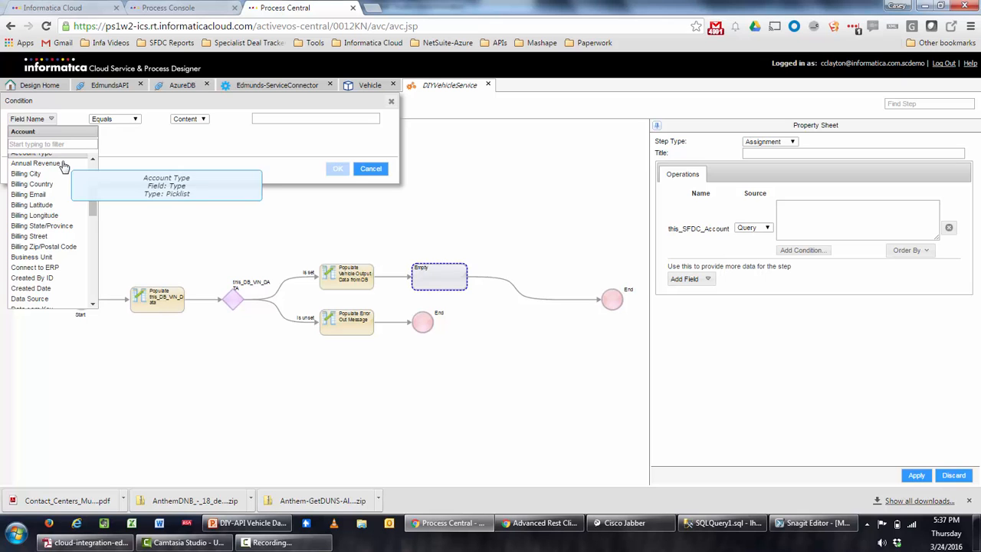
scroll(64, 159, "up", 1)
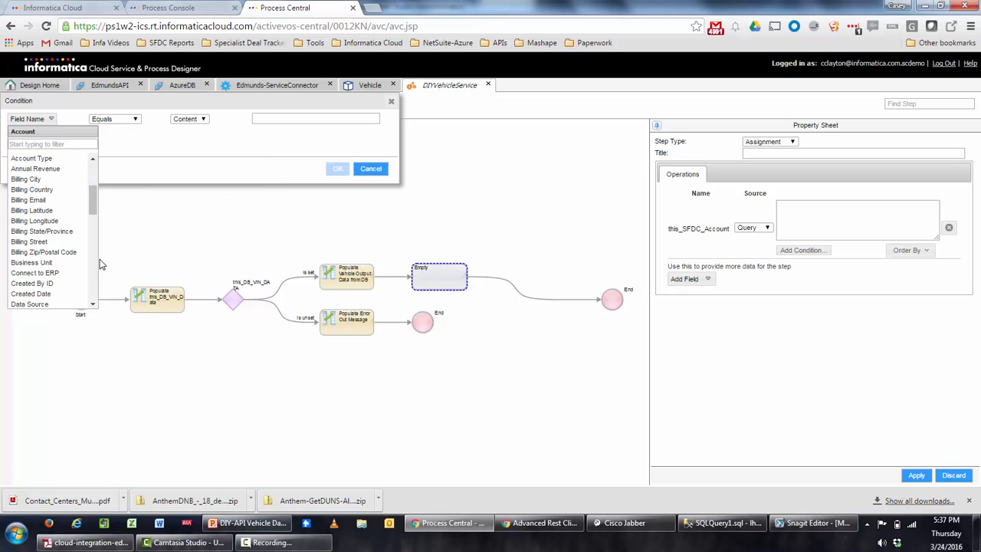
scroll(36, 235, "up", 5)
left_click(45, 190)
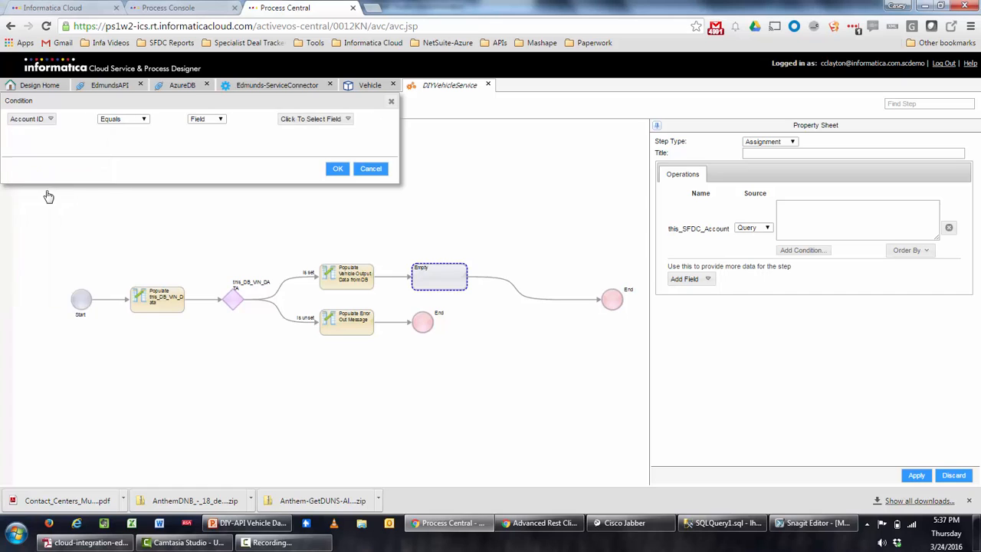
left_click(206, 120)
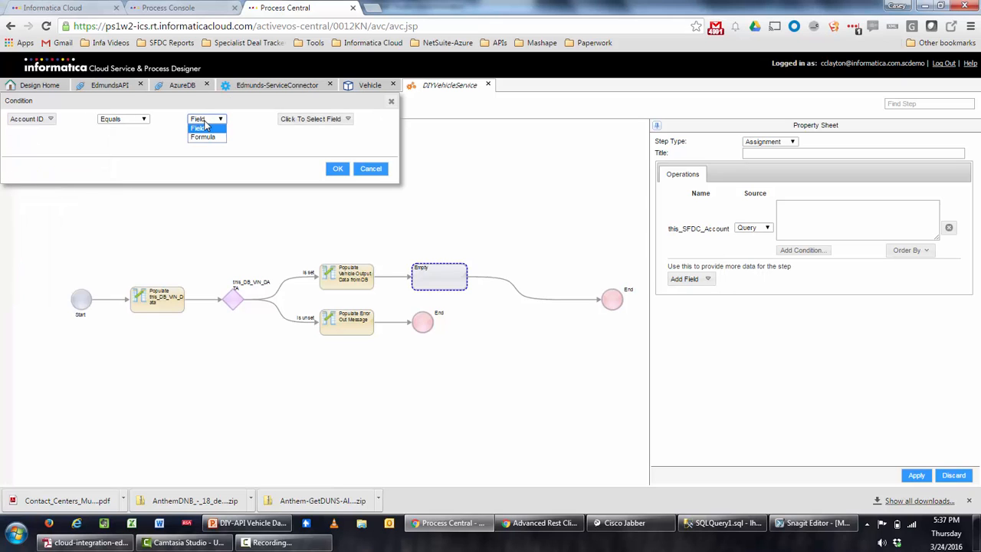
left_click(199, 136)
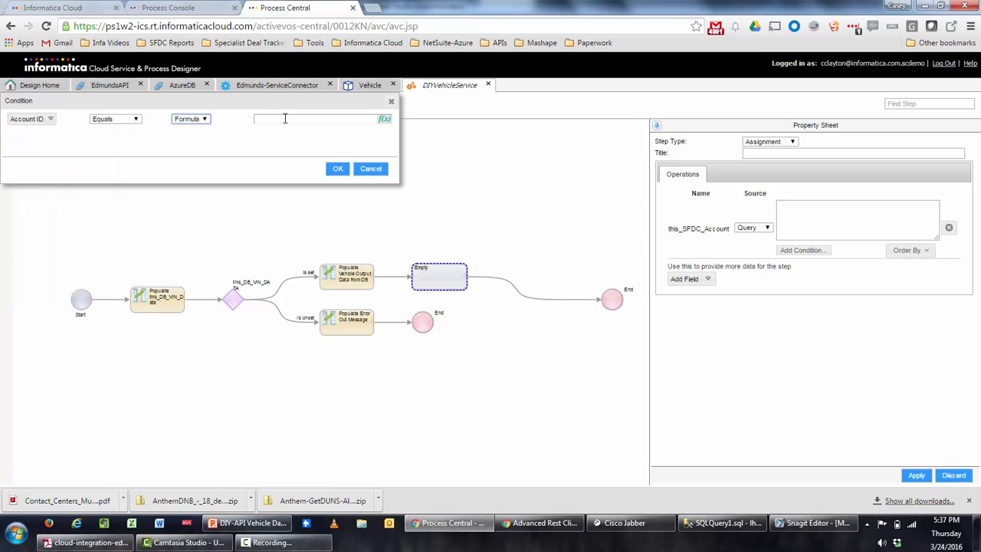
Set the condition formula to this_DB_VIN_DATA.RELATED_ACCOUNT and confirm it.
left_click(385, 121)
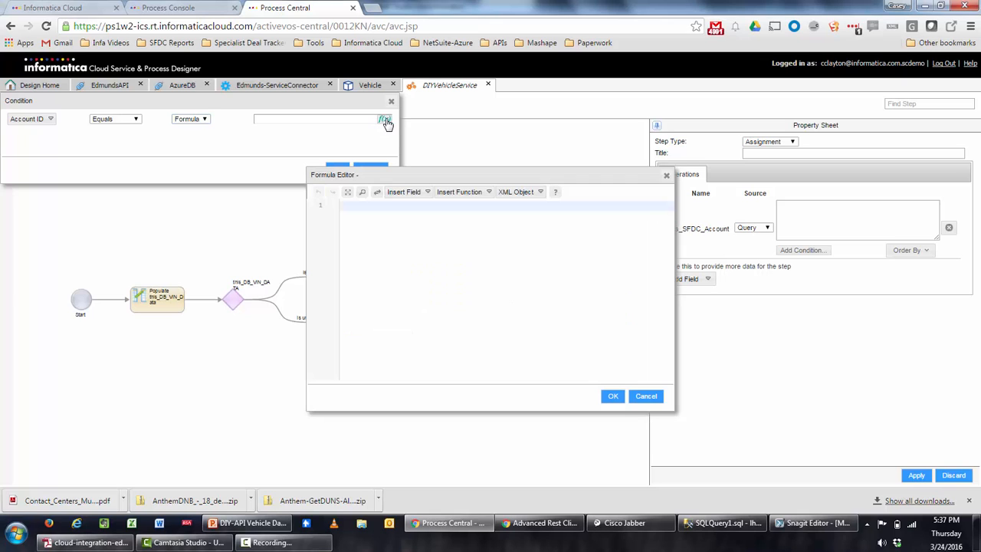
left_click(406, 192)
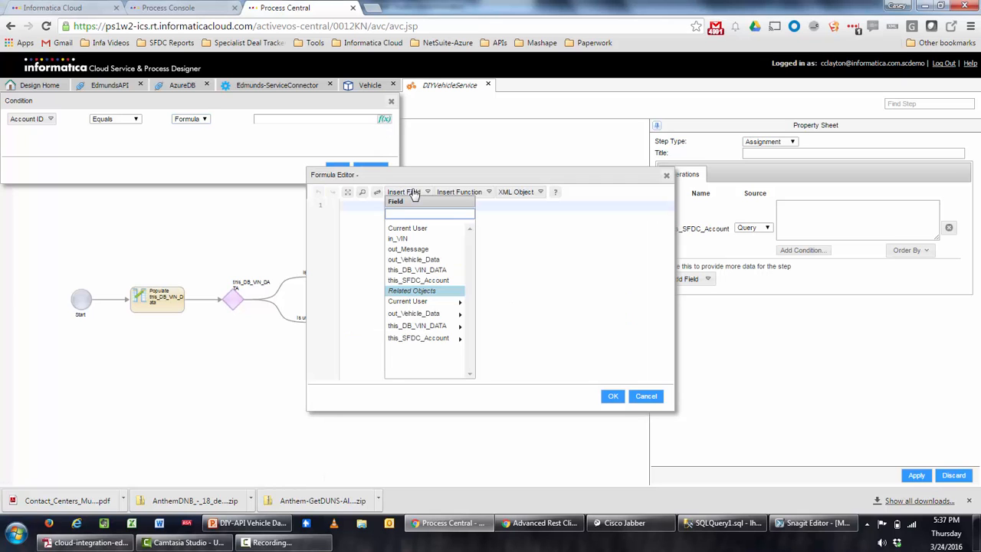
left_click(449, 328)
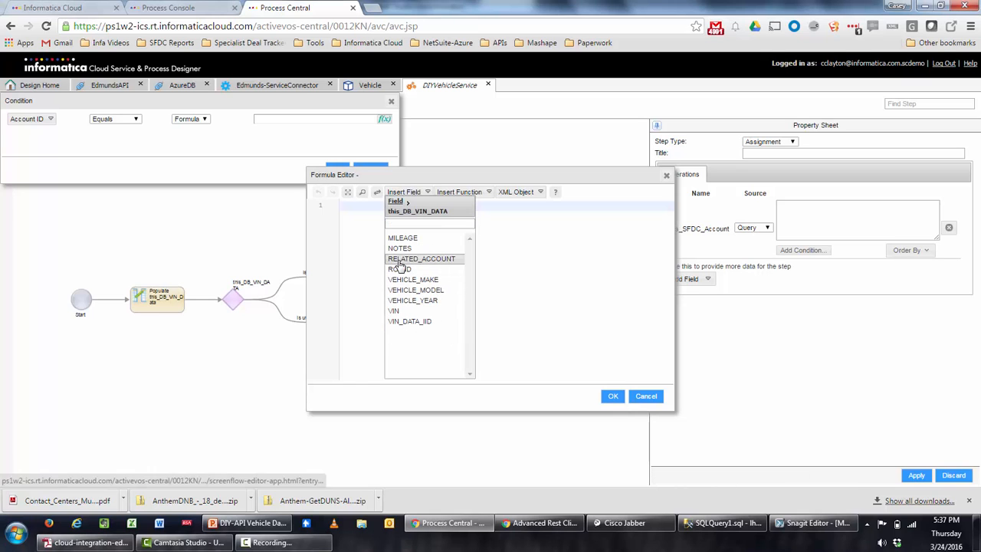
left_click(398, 261)
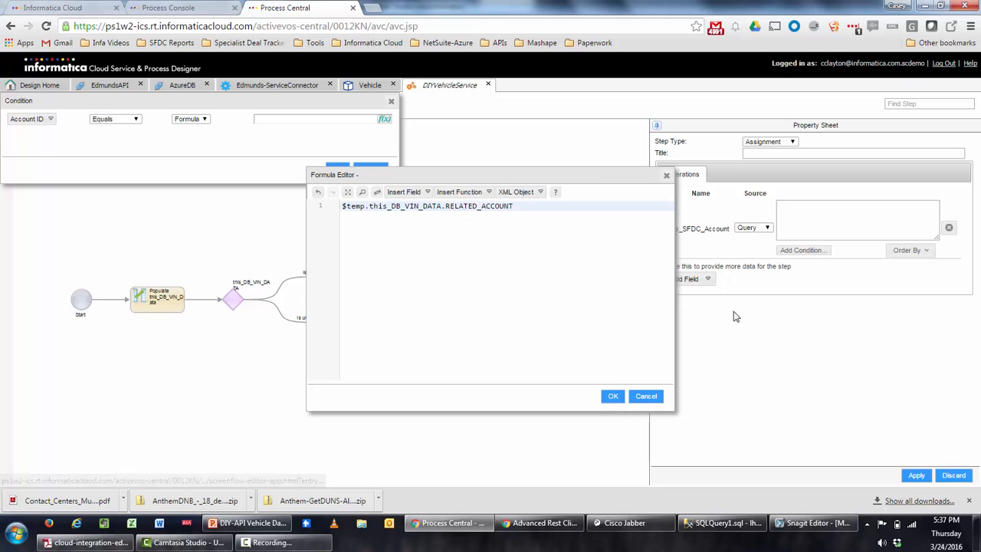
left_click(612, 397)
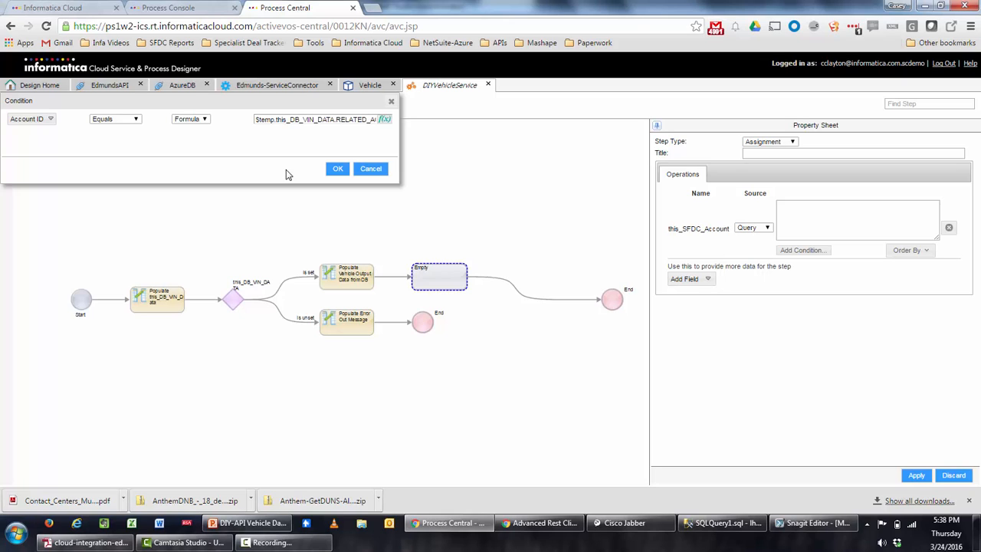
left_click(337, 170)
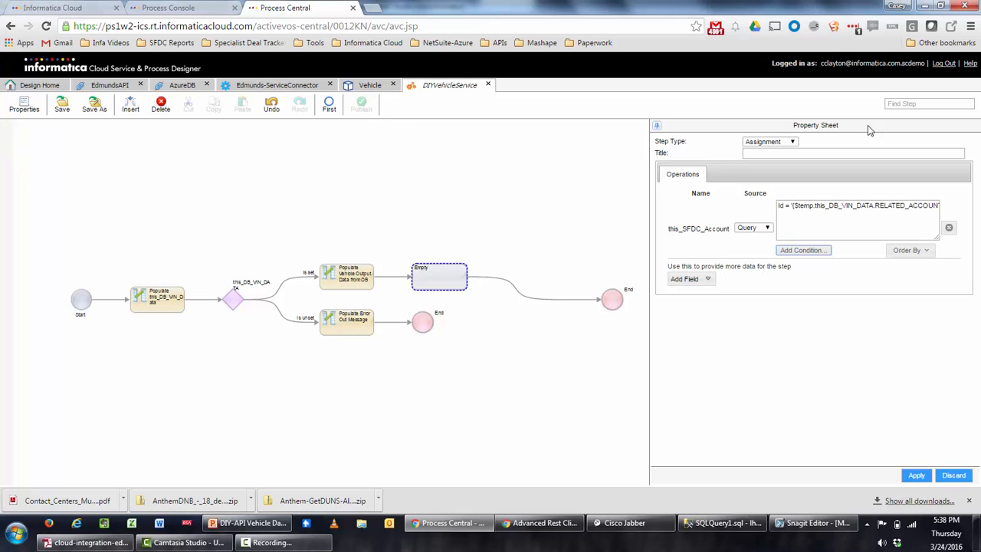
Title the step 'Populate this SFDC Account' and apply it.
left_click(801, 153)
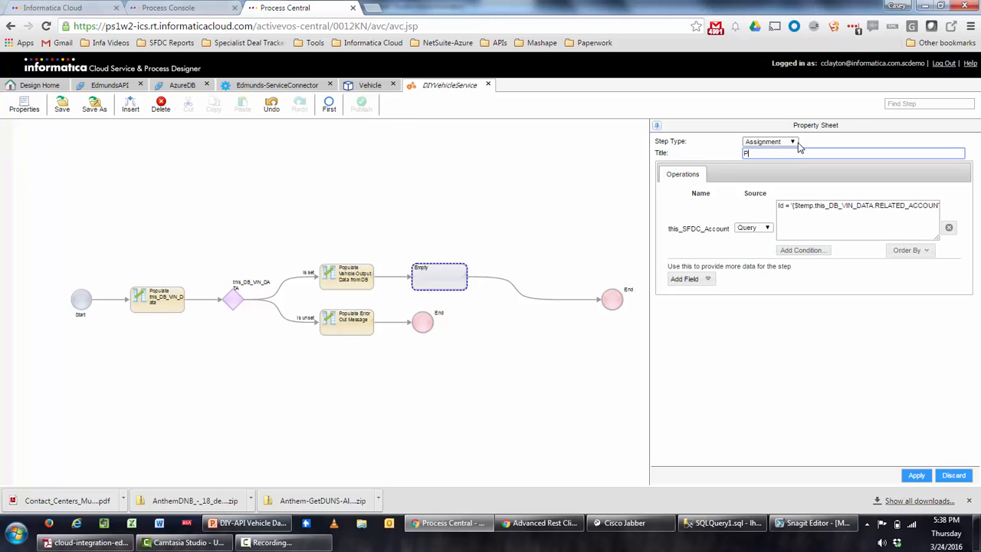
type("Populate this SFDC Account")
left_click(915, 477)
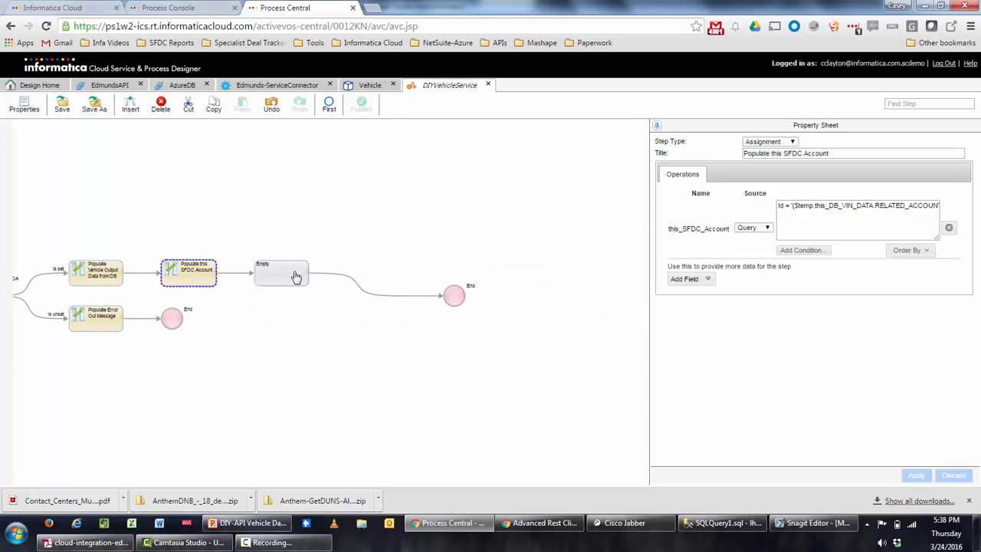
left_click(296, 276)
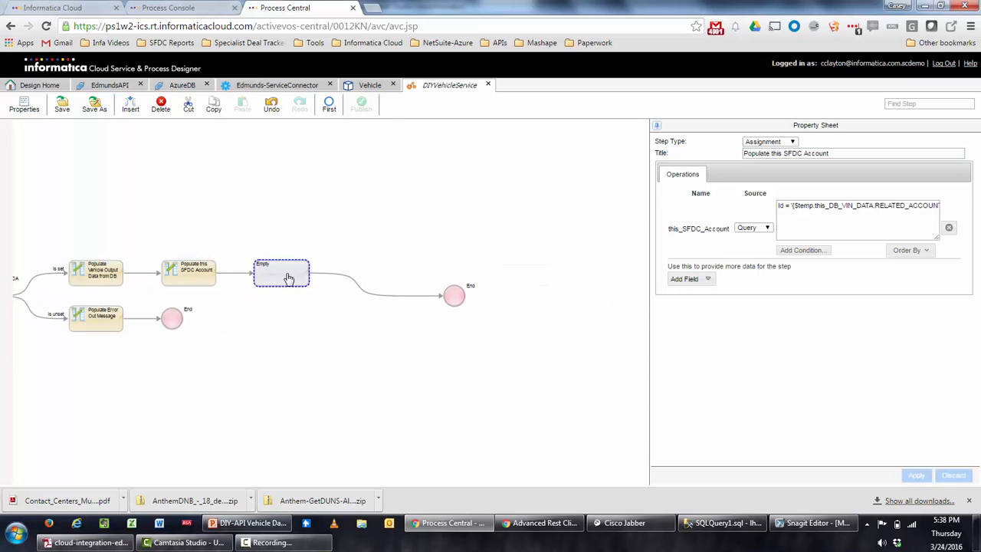
Make the empty step a Data Decision on this_SFDC_Account, creating Is set and Is unset branches.
left_click(773, 144)
left_click(780, 186)
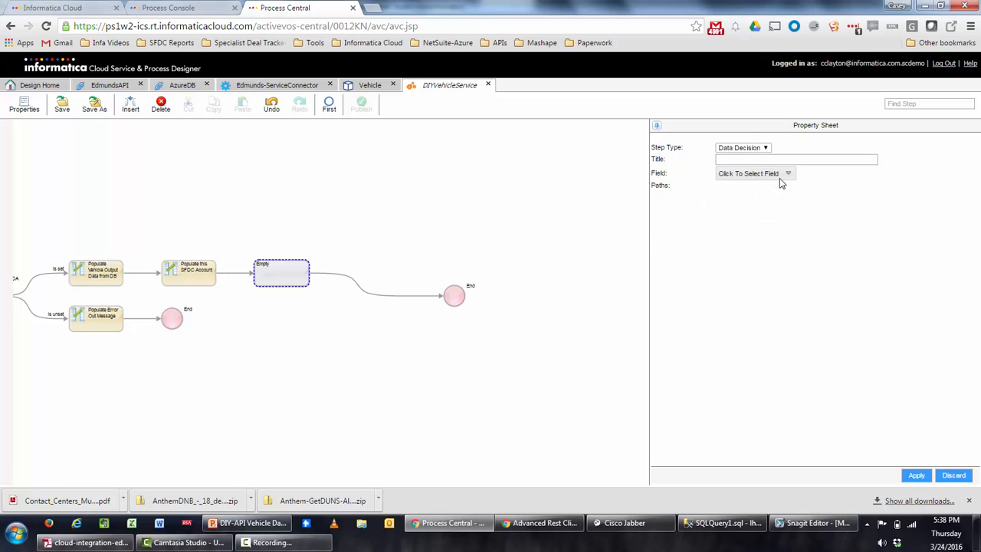
left_click(780, 176)
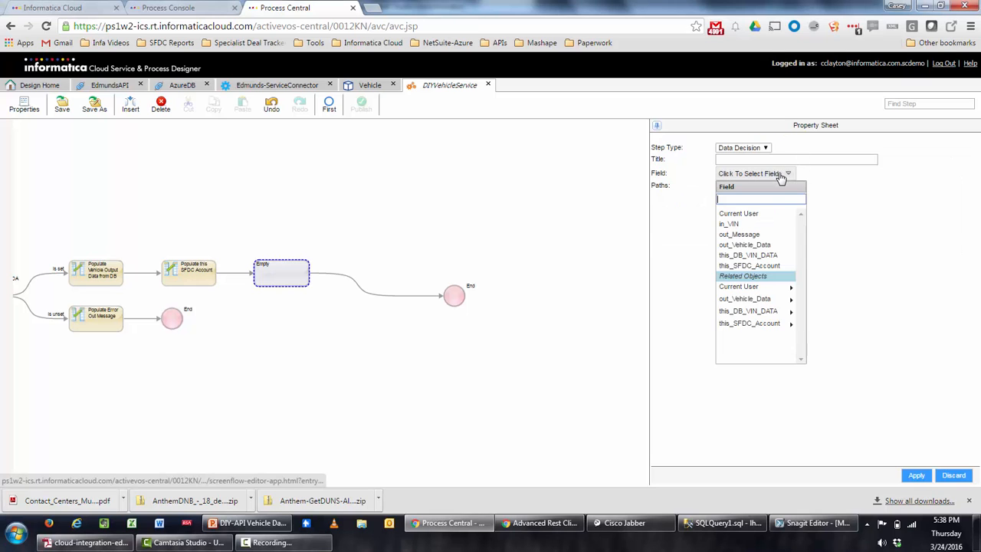
left_click(748, 265)
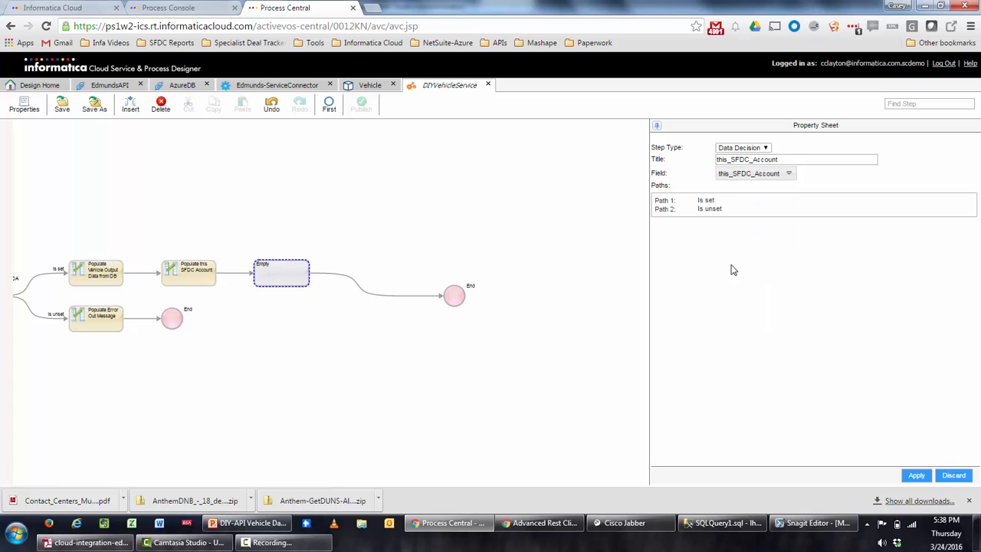
left_click(916, 476)
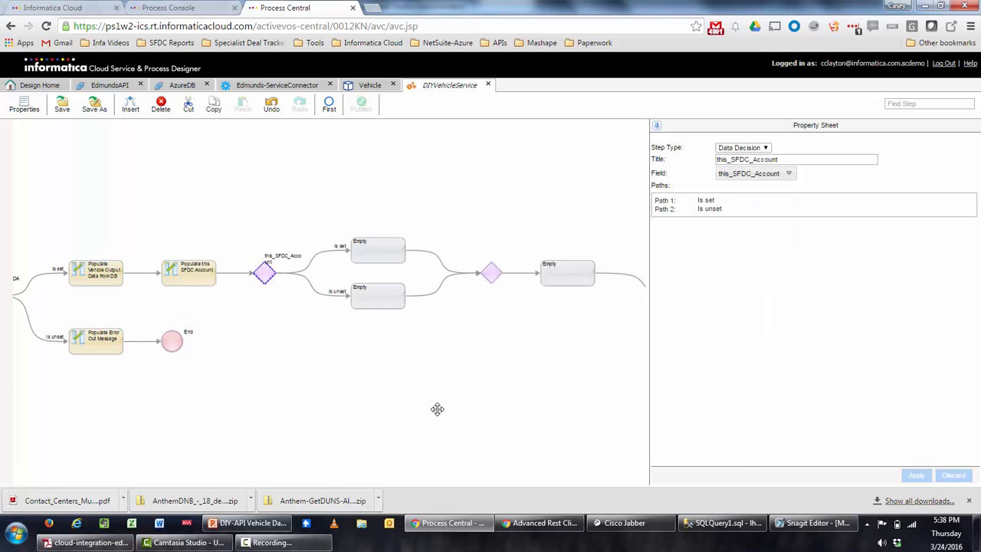
left_click_drag(437, 409, 389, 405)
Copy the existing Populate Error Out Message step into the Is unset branch.
left_click(324, 295)
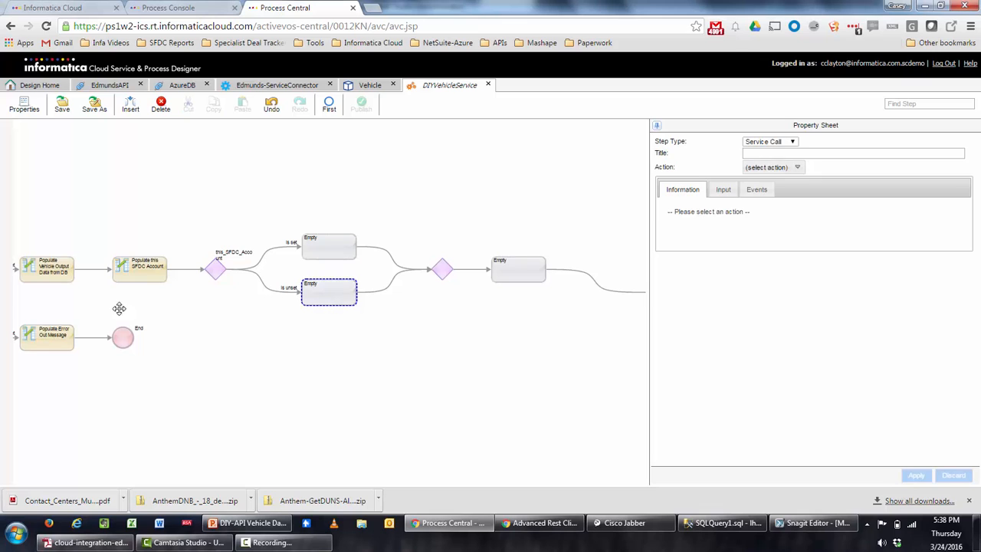
left_click(49, 351)
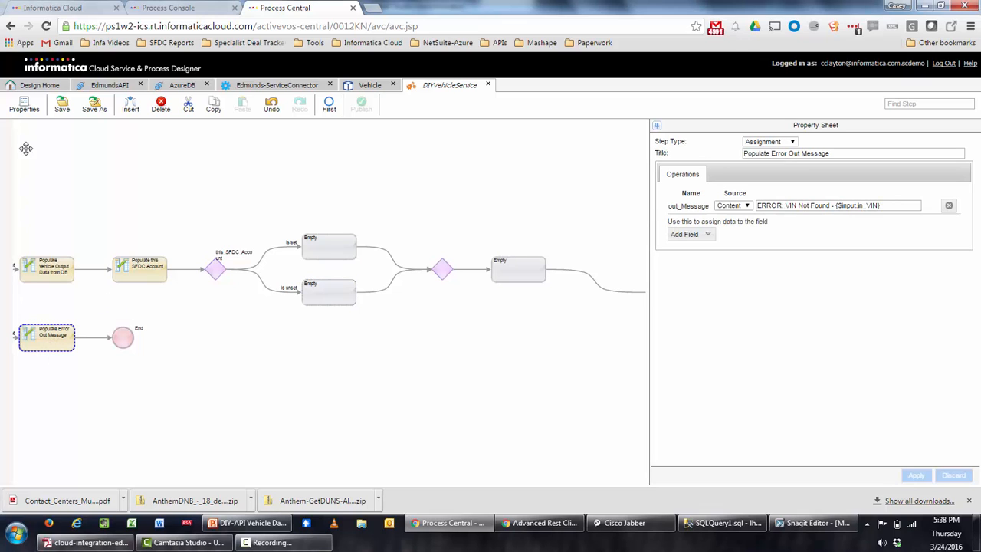
left_click(215, 111)
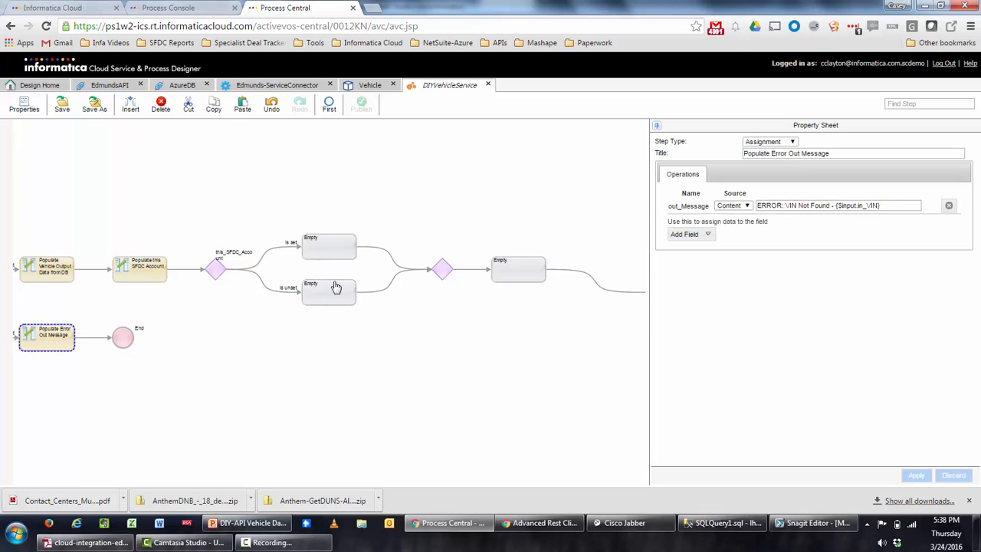
left_click(332, 283)
left_click(244, 109)
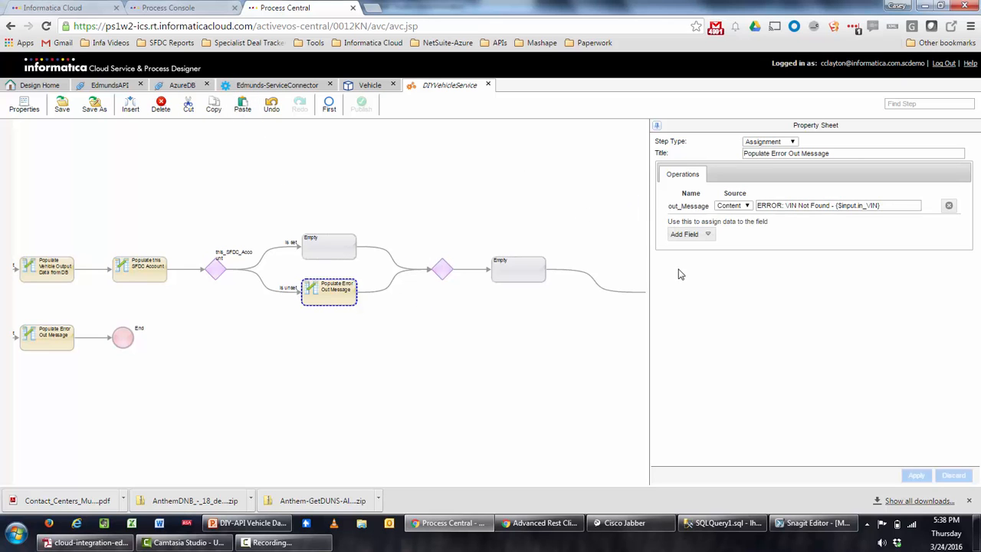
Reword out_Message to 'Account Not Found in Salesforce -' followed by RELATED_ACCOUNT.
left_click(829, 205)
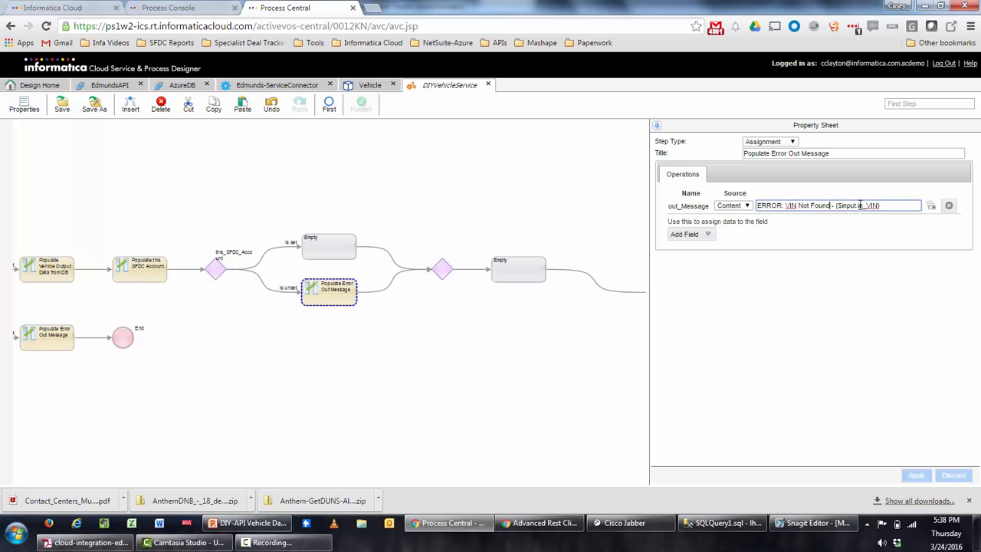
type("in")
key("BackSpace")
key("BackSpace")
key("BackSpace")
key("BackSpace")
key("BackSpace")
key("BackSpace")
key("BackSpace")
key("BackSpace")
key("BackSpace")
key("BackSpace")
key("BackSpace")
key("BackSpace")
key("BackSpace")
key("BackSpace")
key("BackSpace")
key("BackSpace")
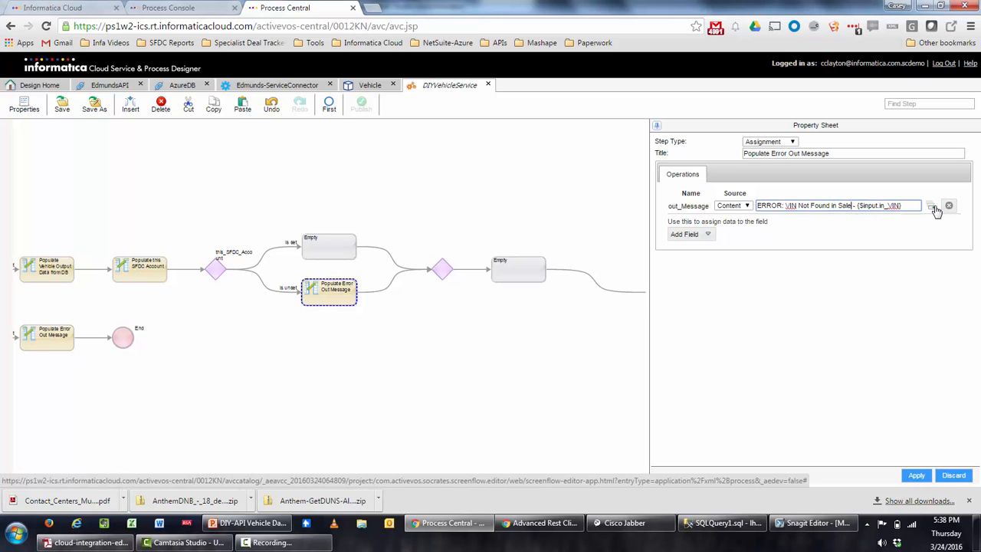
type("Account Not Fo")
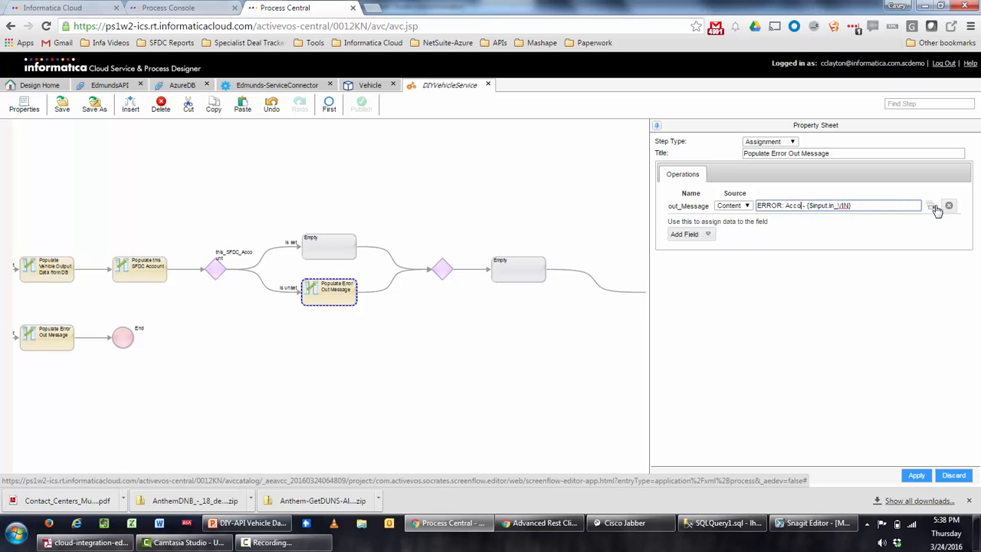
type("und in Sales")
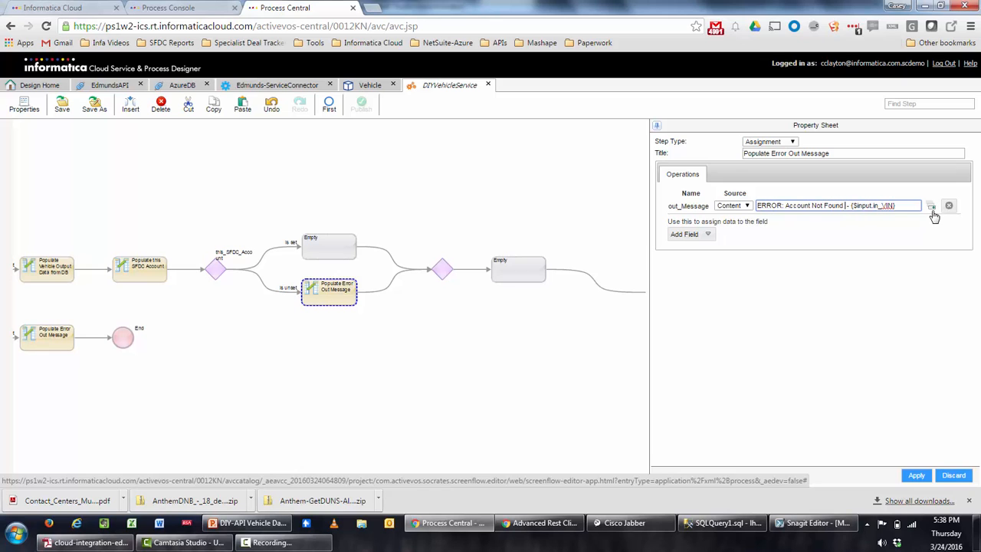
type("force")
key("End")
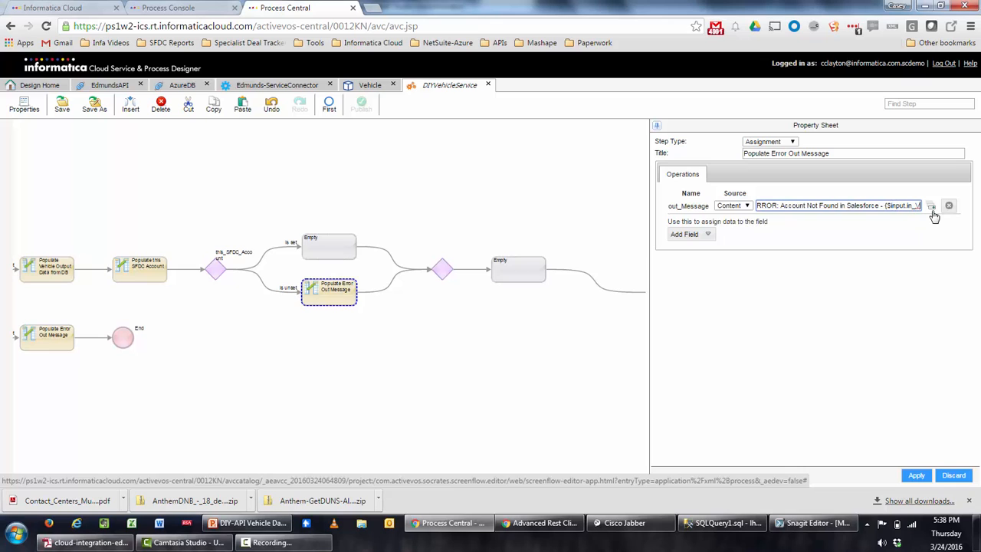
type("-")
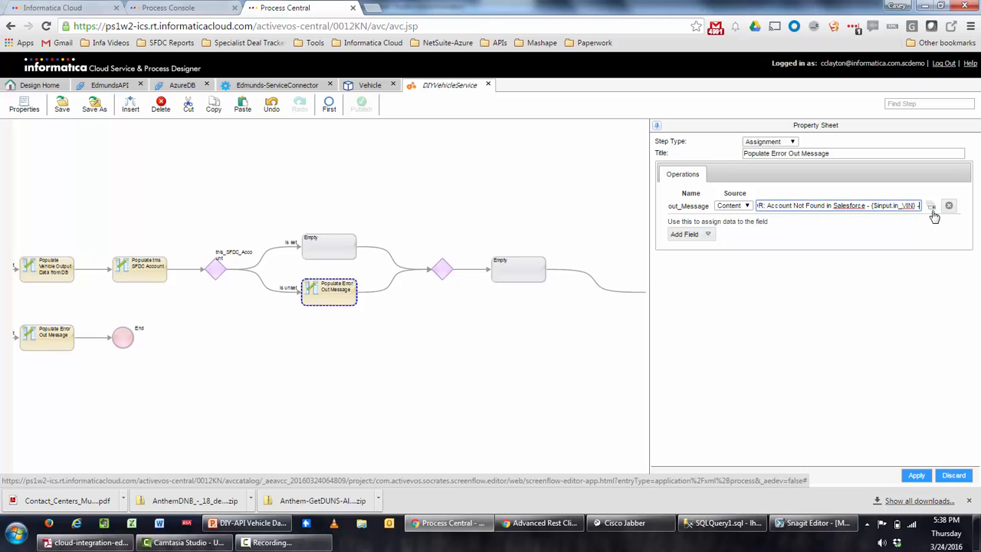
left_click(931, 208)
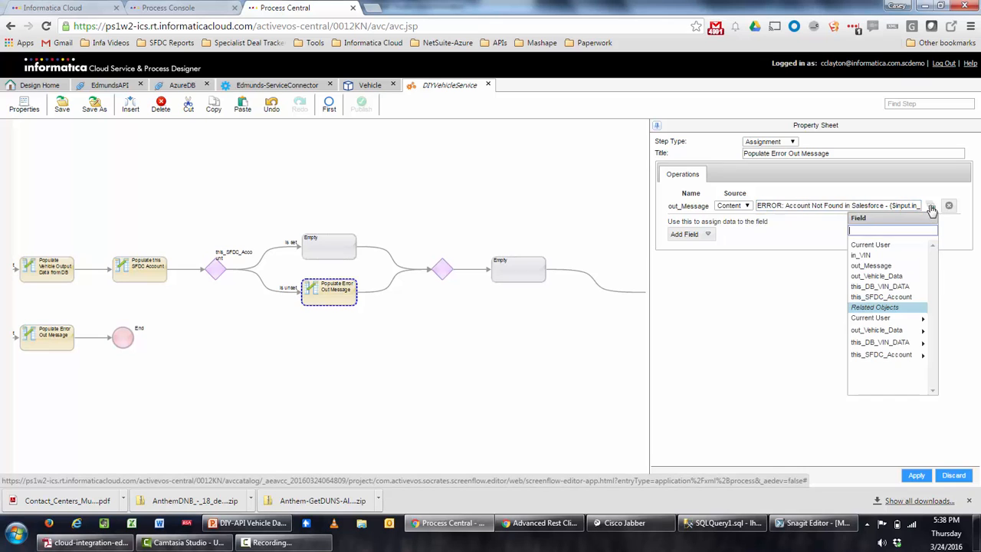
mouse_move(897, 345)
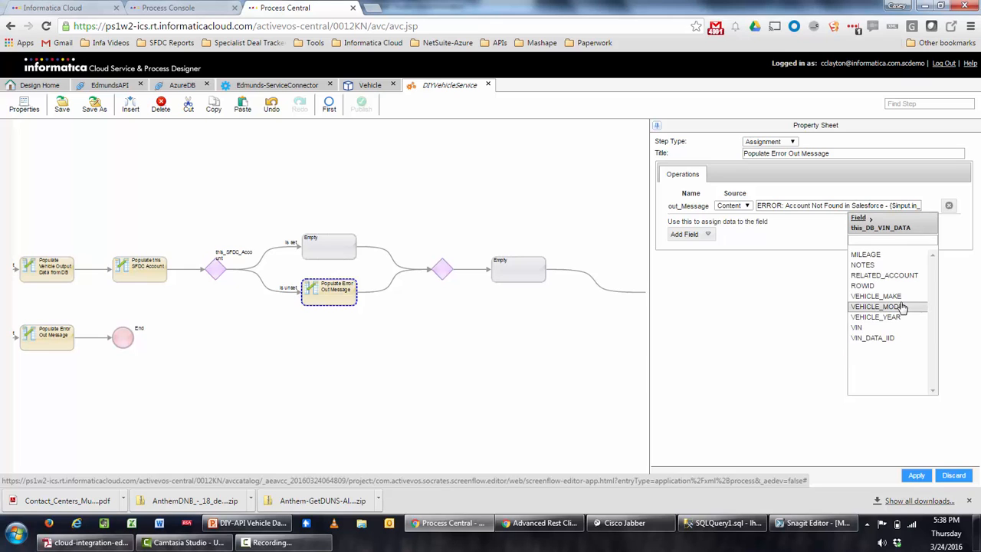
left_click(904, 280)
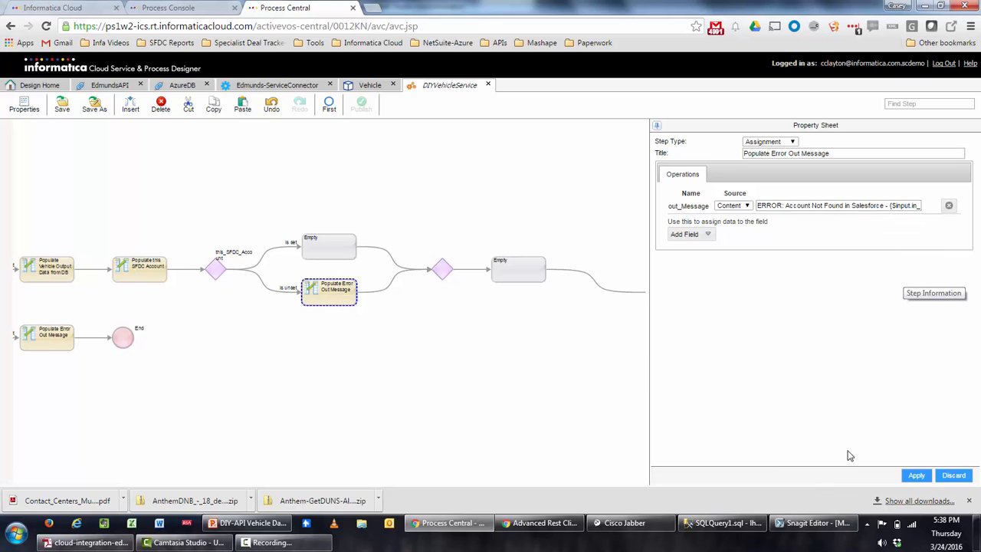
Title the step 'Populate Error Out Message for Salesforce' and apply it.
left_click(835, 152)
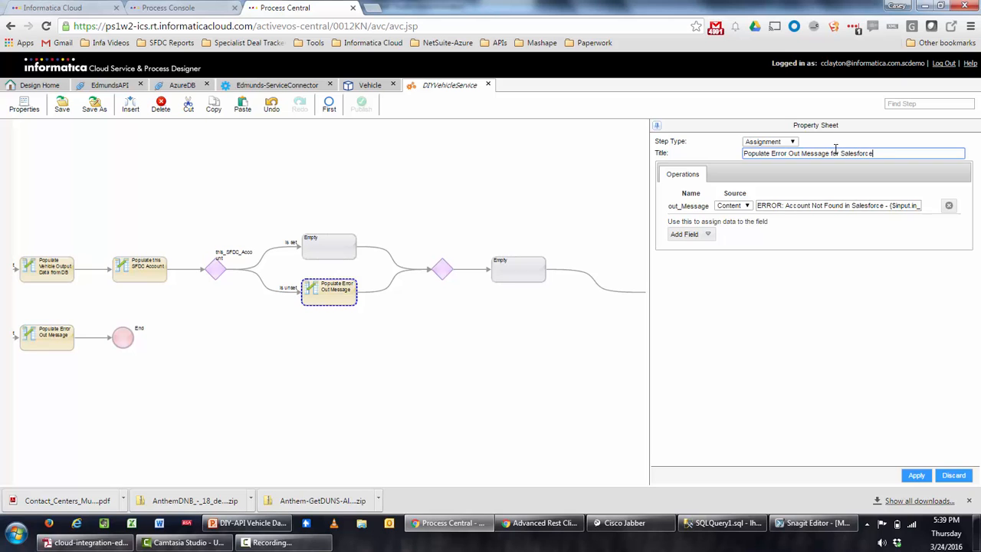
left_click(912, 475)
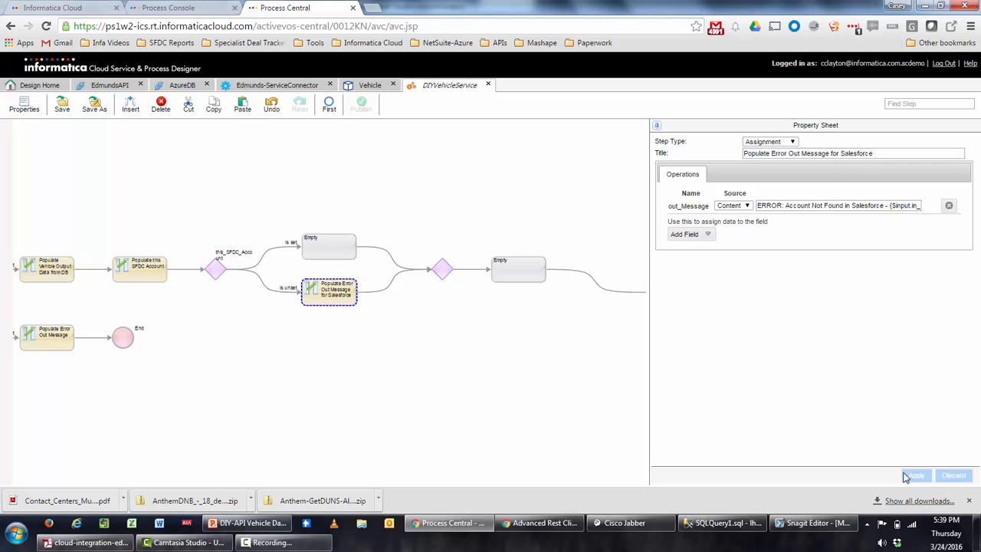
left_click(346, 247)
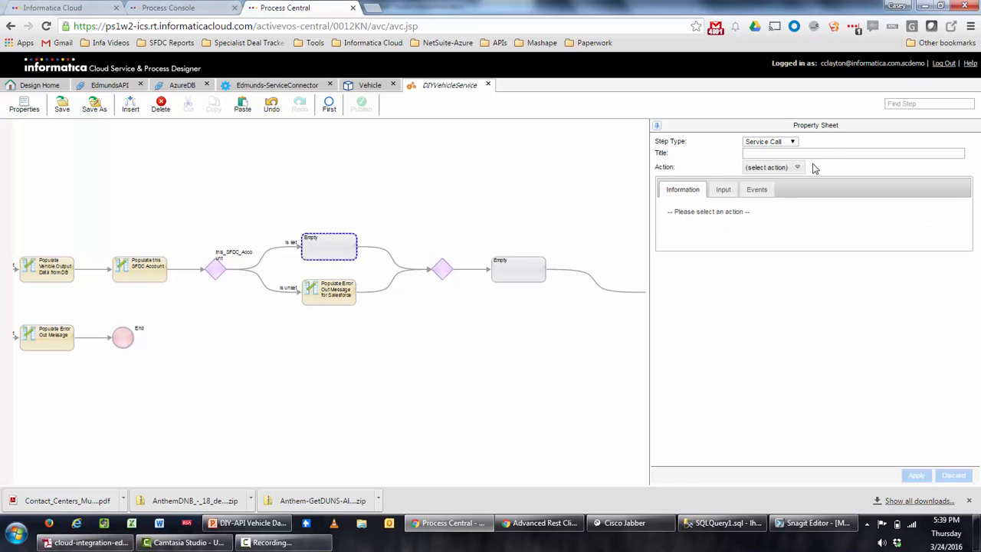
Make the empty Is set step an Assignment and add out_Vehicle_Data's AccountName field.
left_click(792, 145)
left_click(756, 159)
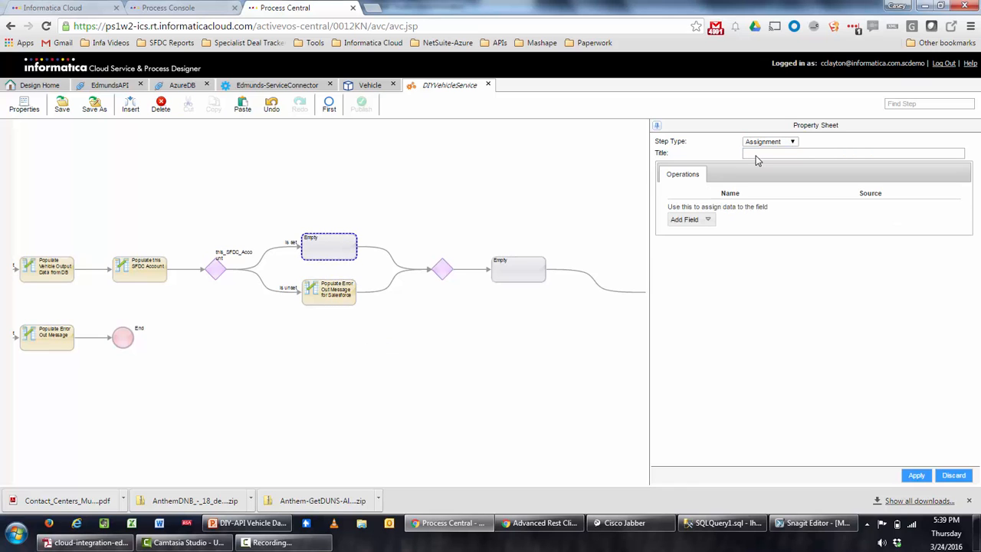
left_click(710, 221)
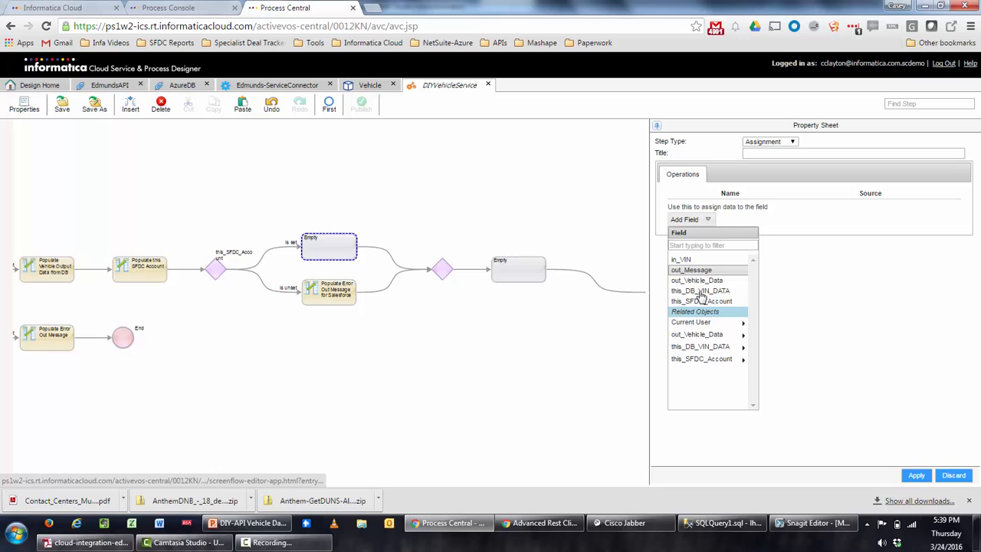
left_click(702, 335)
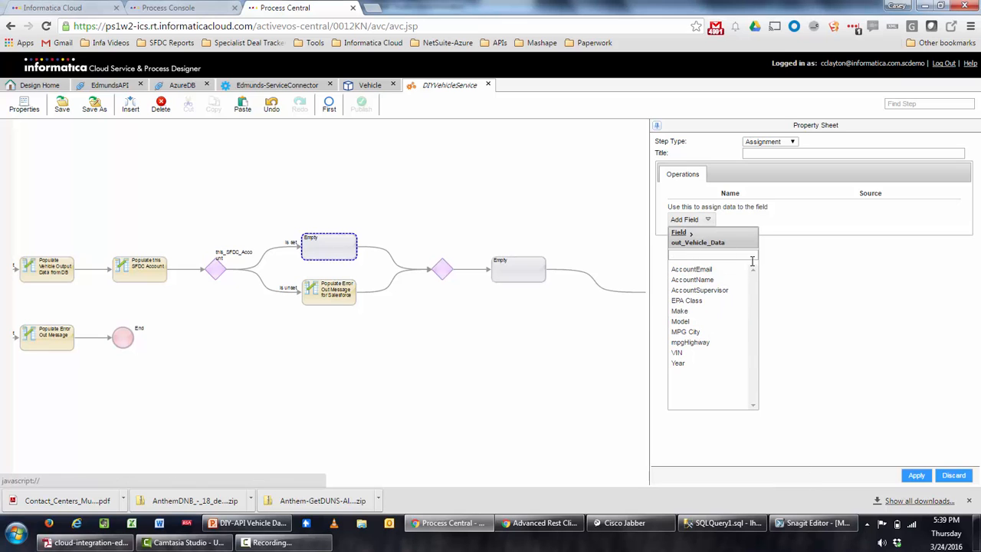
left_click(708, 280)
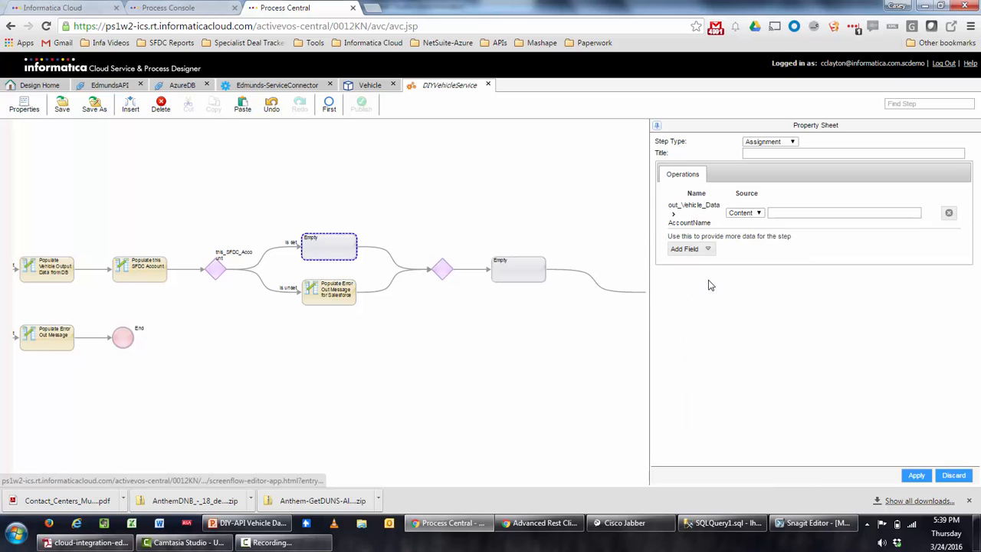
Add out_Vehicle_Data's AccountEmail and AccountSupervisor fields to the assignment.
left_click(705, 250)
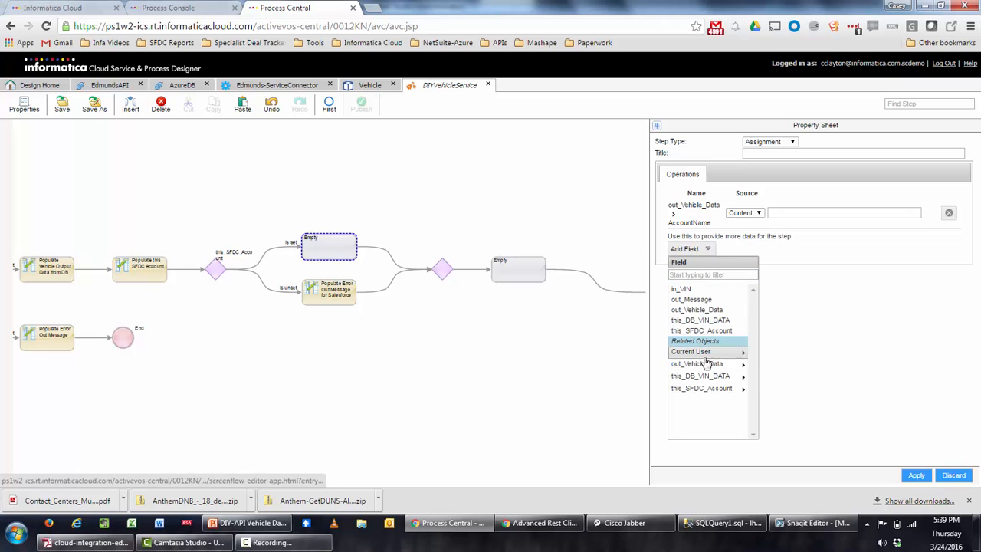
left_click(701, 363)
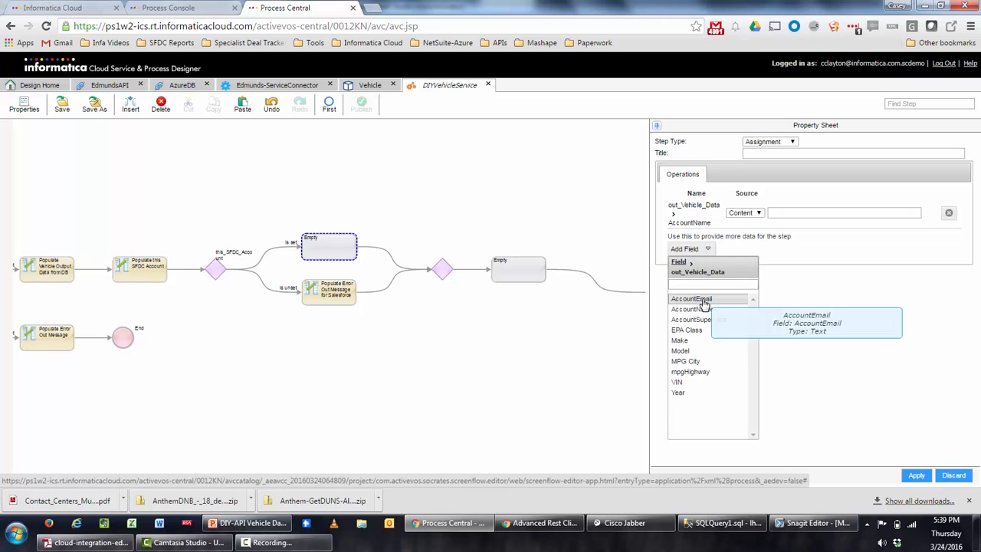
left_click(703, 300)
left_click(688, 278)
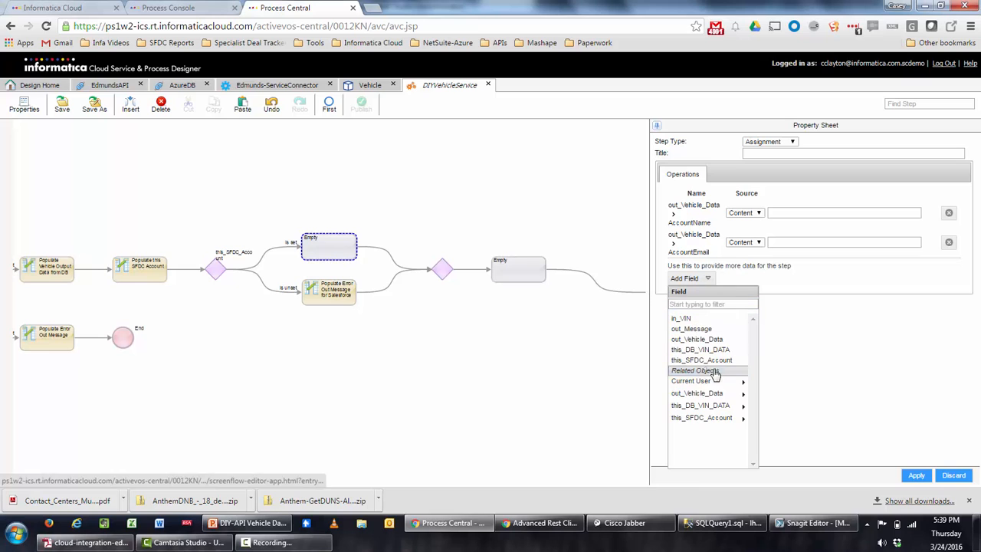
left_click(733, 395)
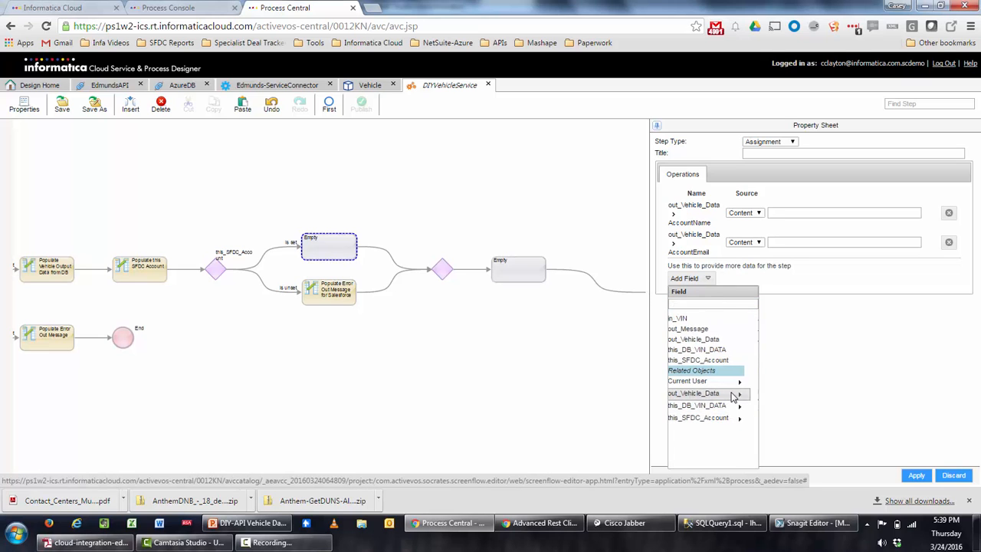
left_click(700, 348)
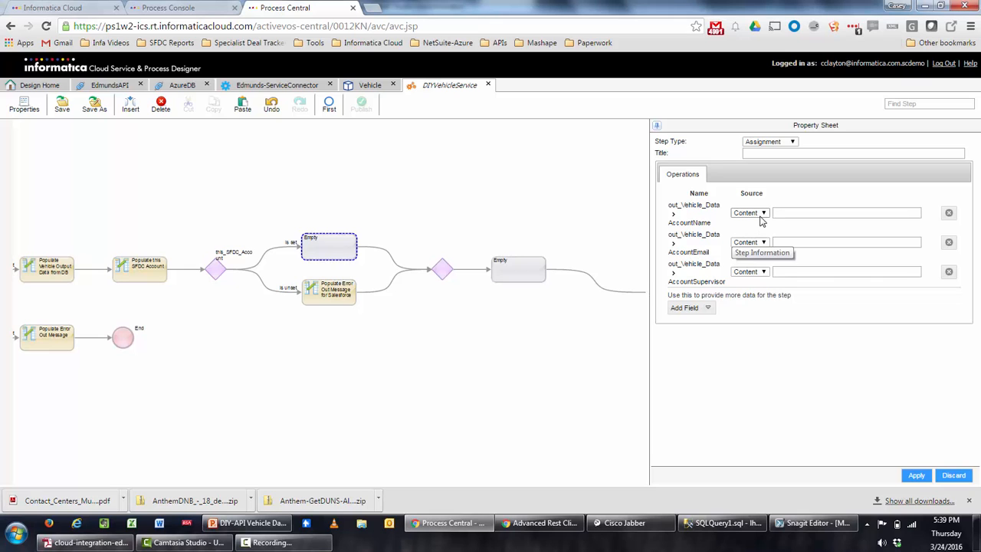
left_click(752, 213)
Source AccountName from the field this_SFDC_Account > Account Name.
left_click(757, 231)
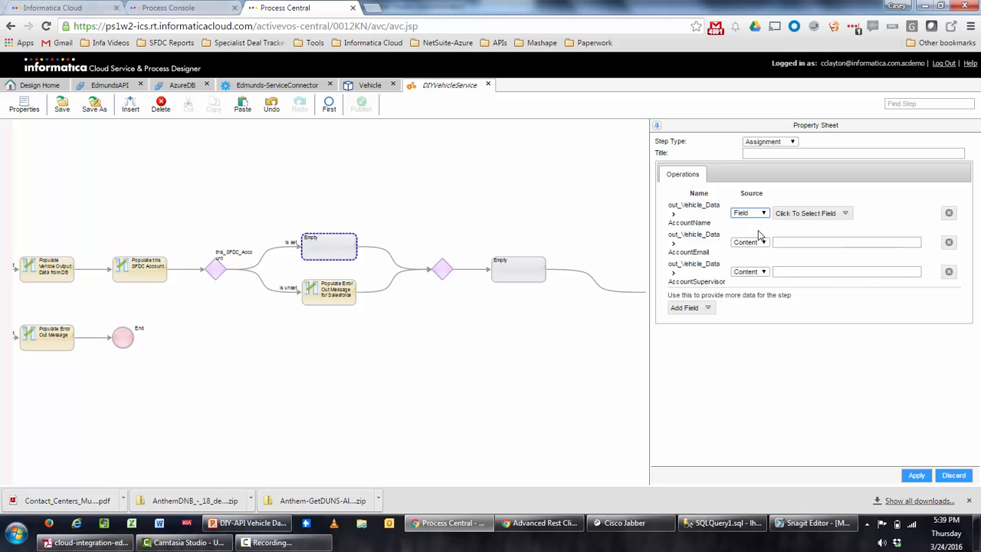
left_click(818, 214)
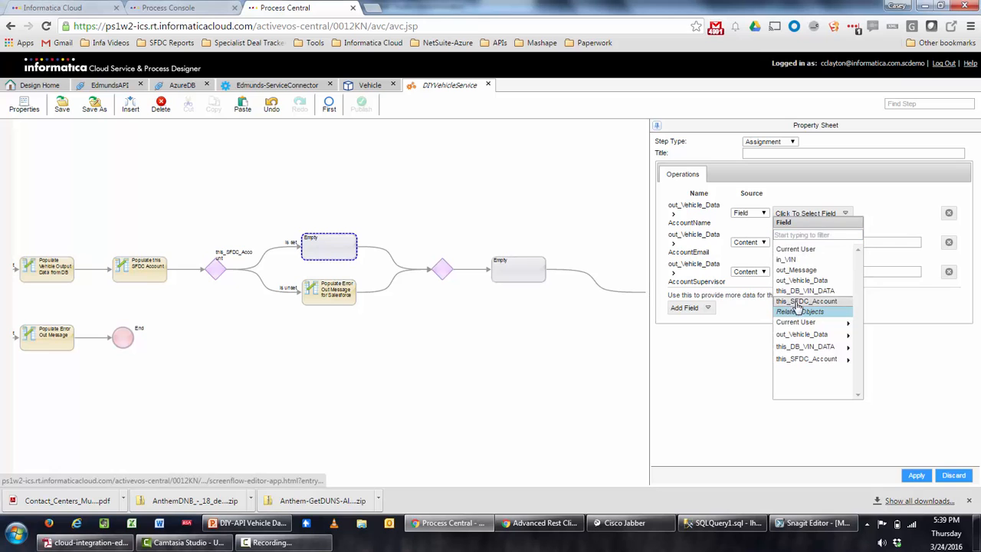
left_click(834, 359)
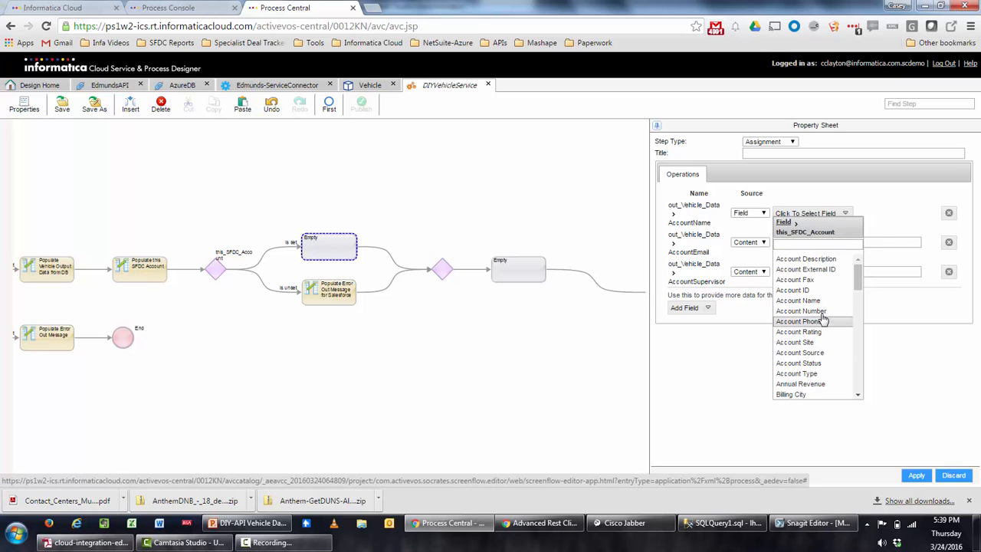
left_click(820, 302)
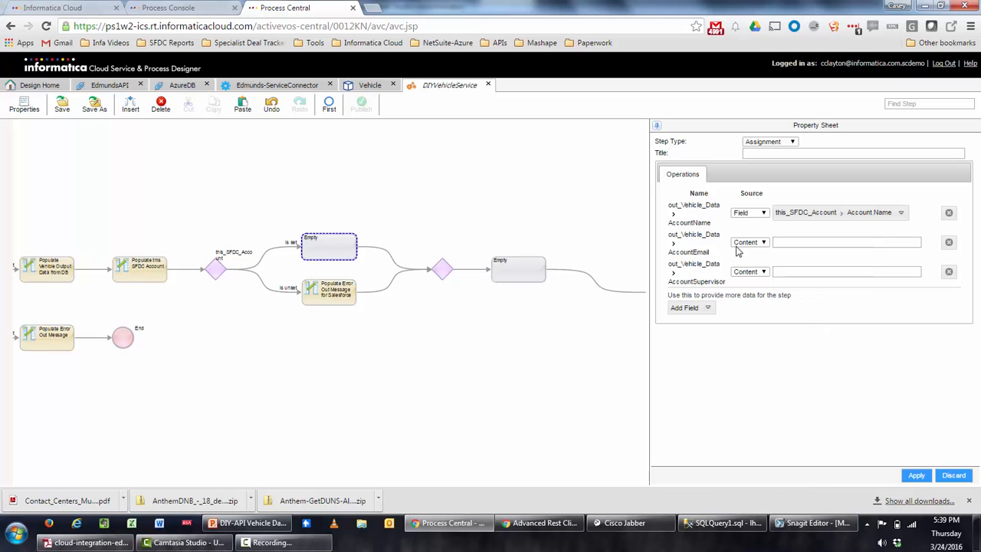
Source AccountEmail from this_SFDC_Account's Billing Email, filtering the account fields by 'em'.
left_click(748, 243)
left_click(747, 263)
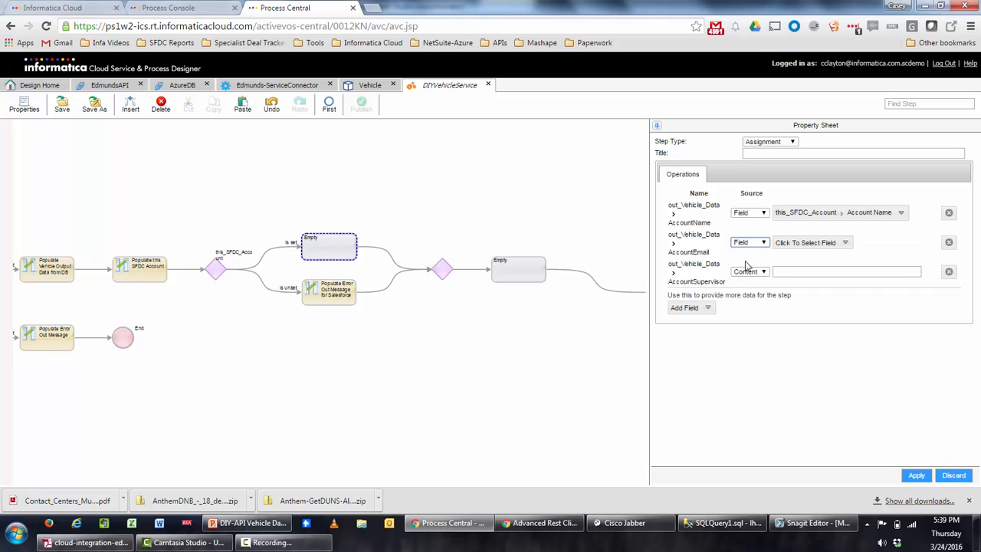
left_click(828, 244)
left_click(828, 390)
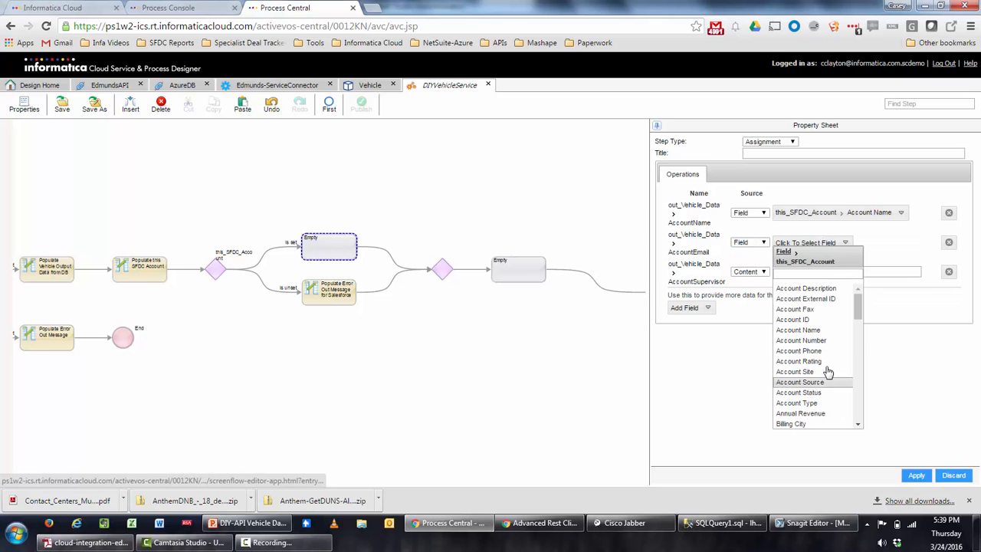
scroll(823, 349, "down", 3)
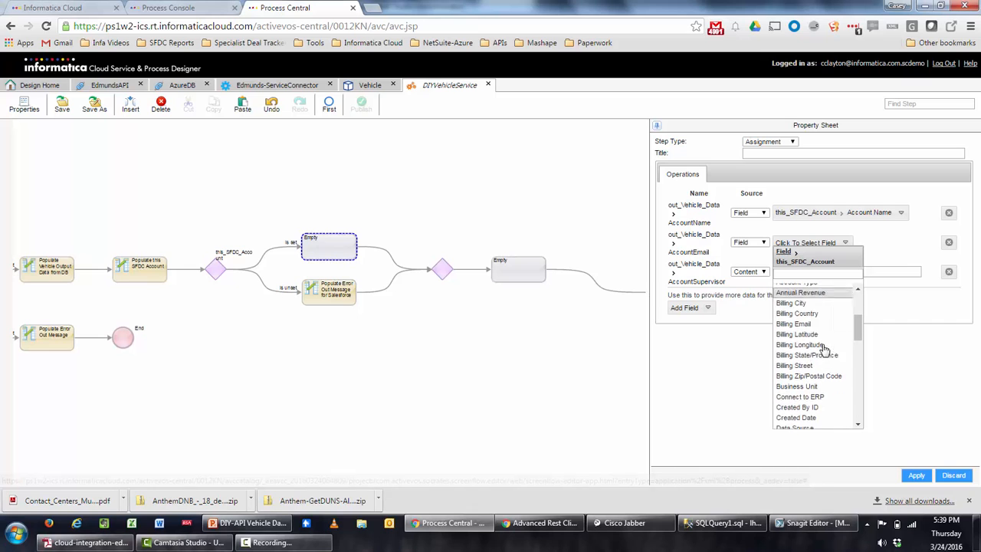
scroll(824, 349, "down", 4)
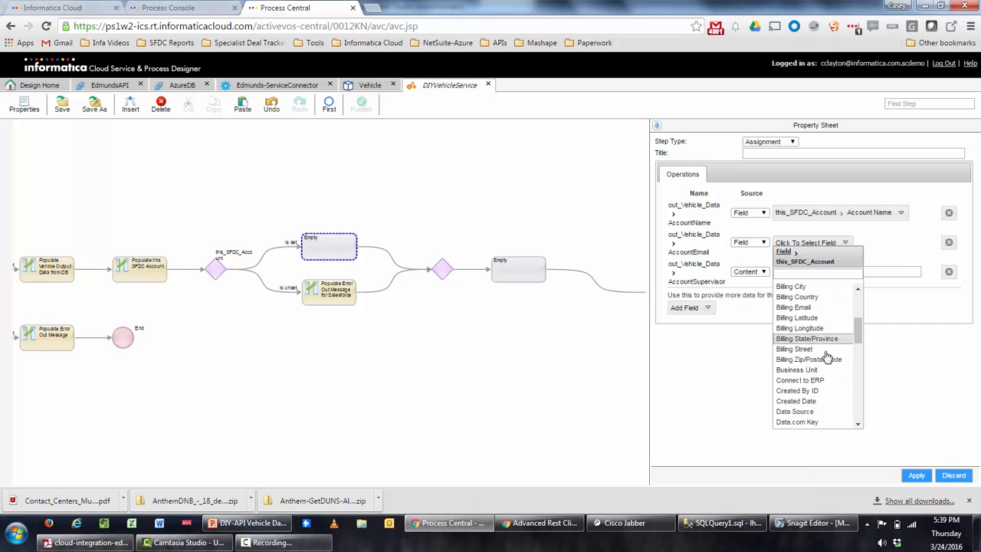
left_click(814, 273)
type("em")
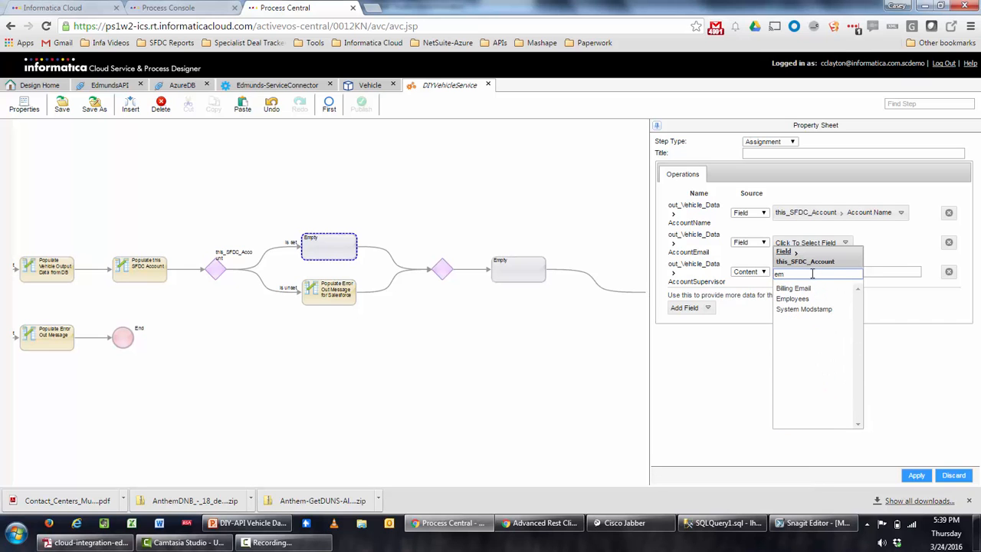
left_click(793, 288)
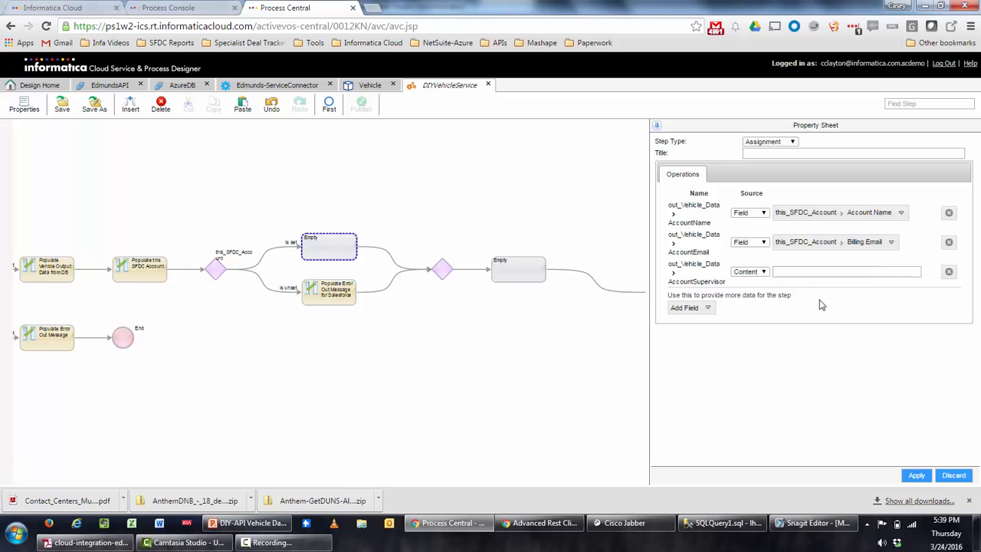
Set AccountSupervisor's source to Field and browse this_SFDC_Account > Owner > Manager fields.
left_click(748, 272)
left_click(750, 292)
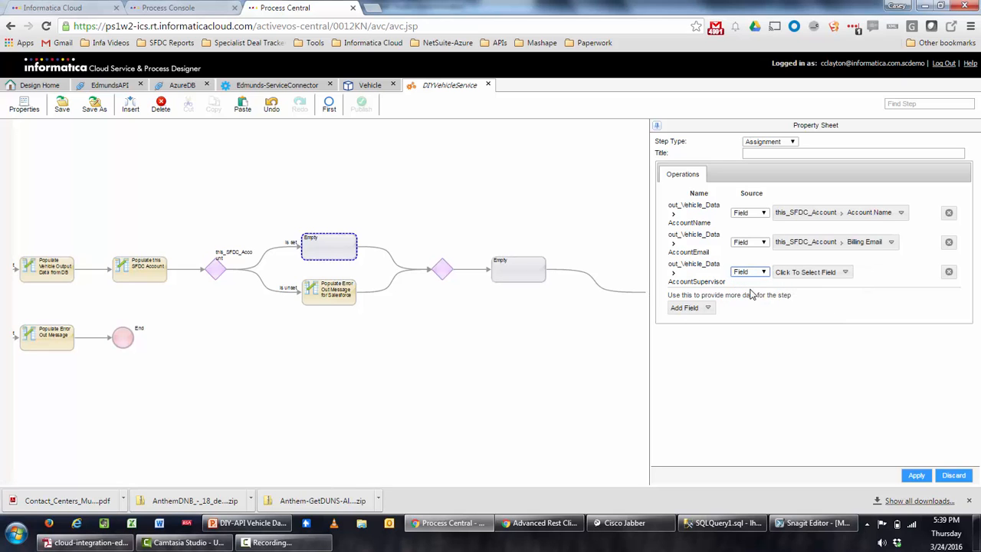
left_click(804, 278)
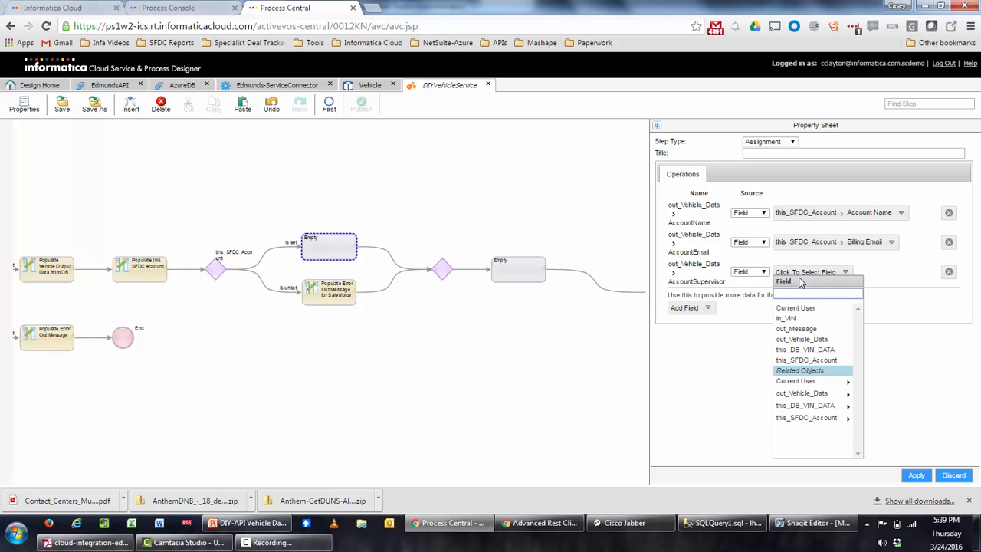
left_click(808, 418)
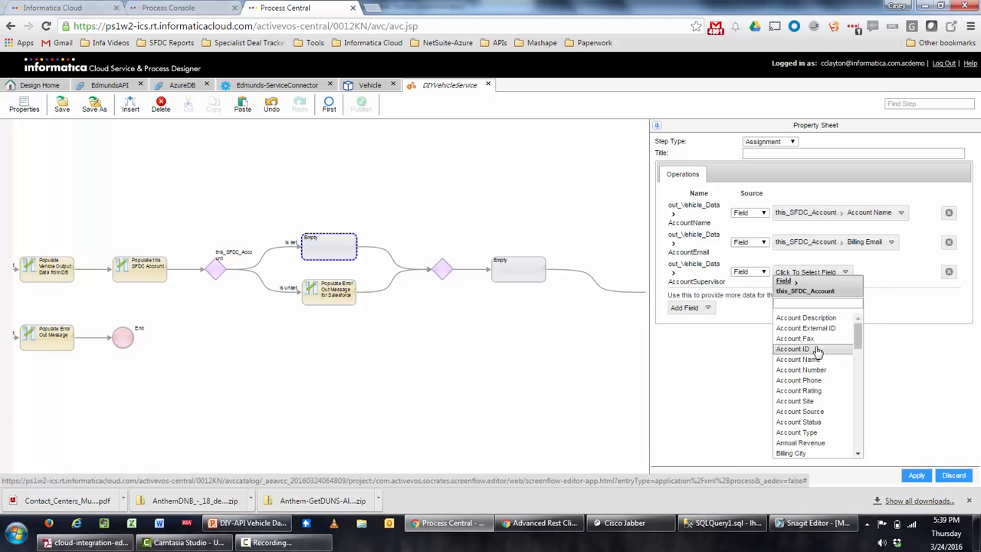
scroll(808, 398, "down", 10)
scroll(816, 351, "down", 5)
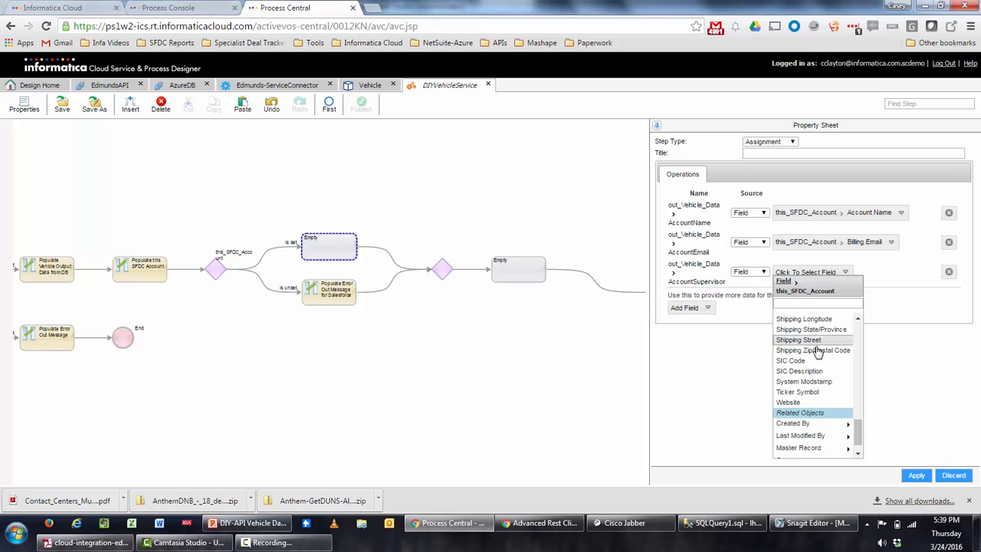
left_click(820, 442)
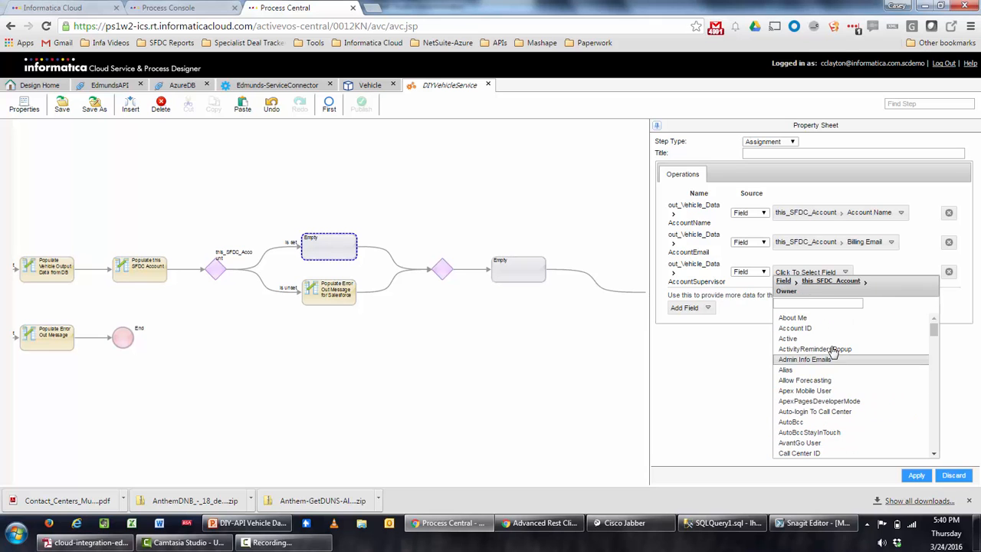
scroll(833, 351, "down", 10)
scroll(833, 360, "down", 5)
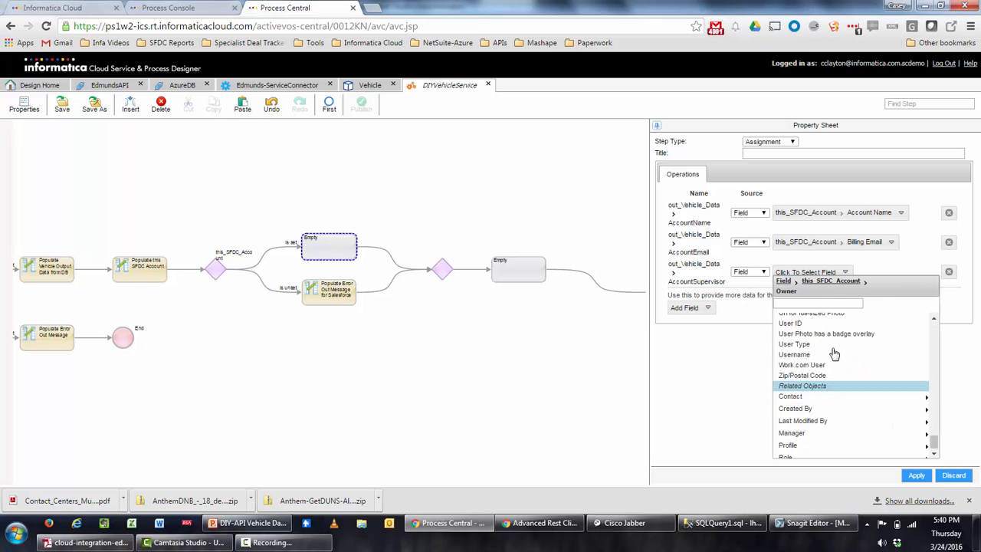
left_click(829, 429)
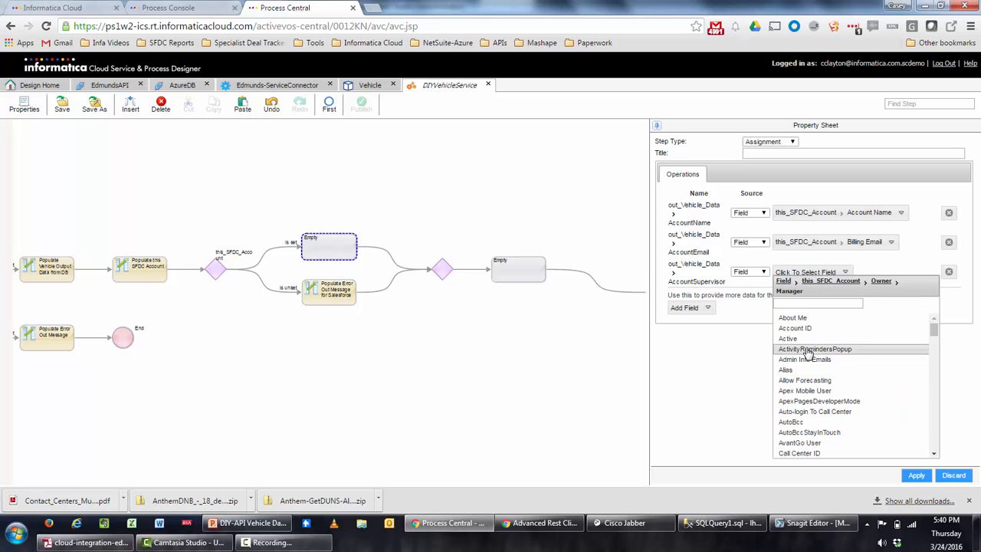
scroll(817, 351, "down", 8)
scroll(807, 353, "down", 5)
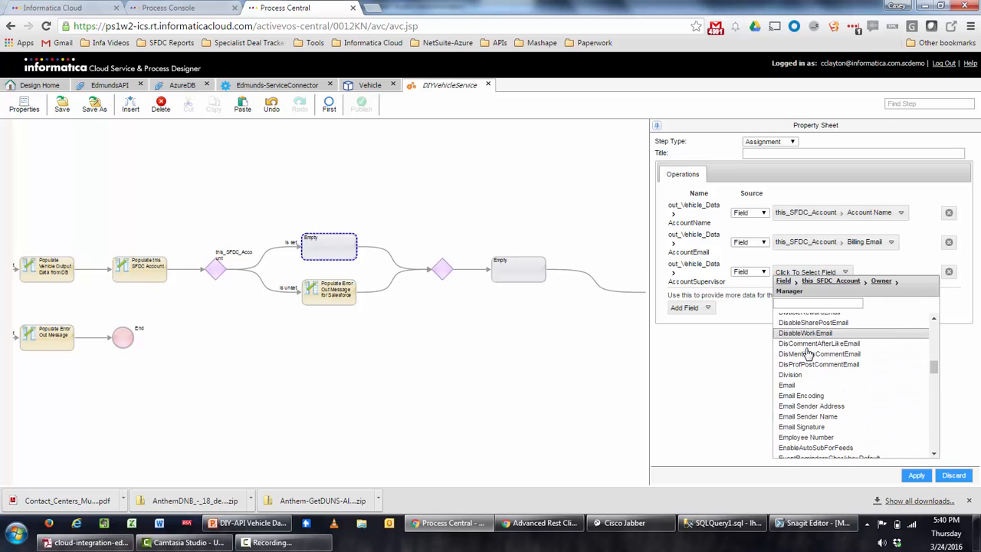
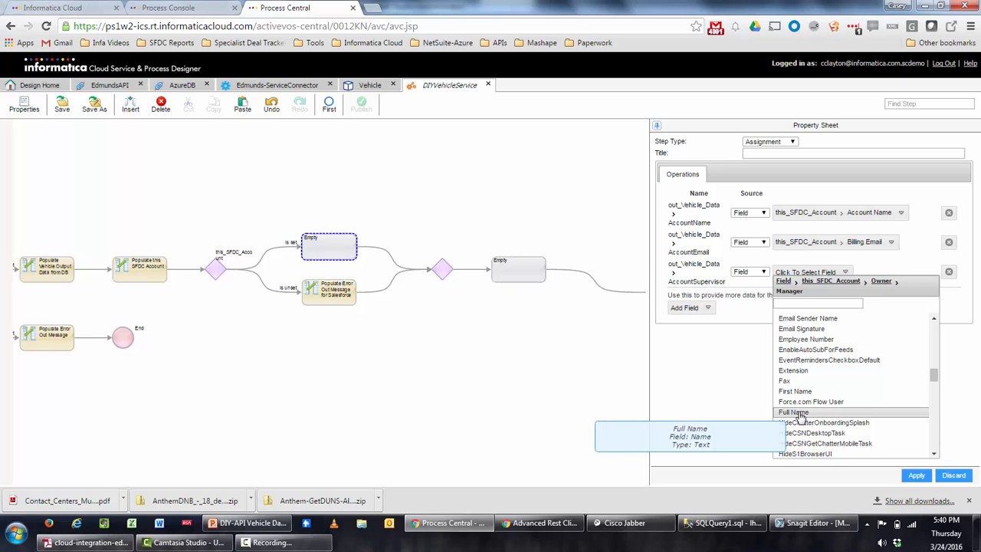
Map AccountSupervisor to Owner > Manager > Full Name and title the step 'Populate SFDC Output Fields'.
left_click(797, 413)
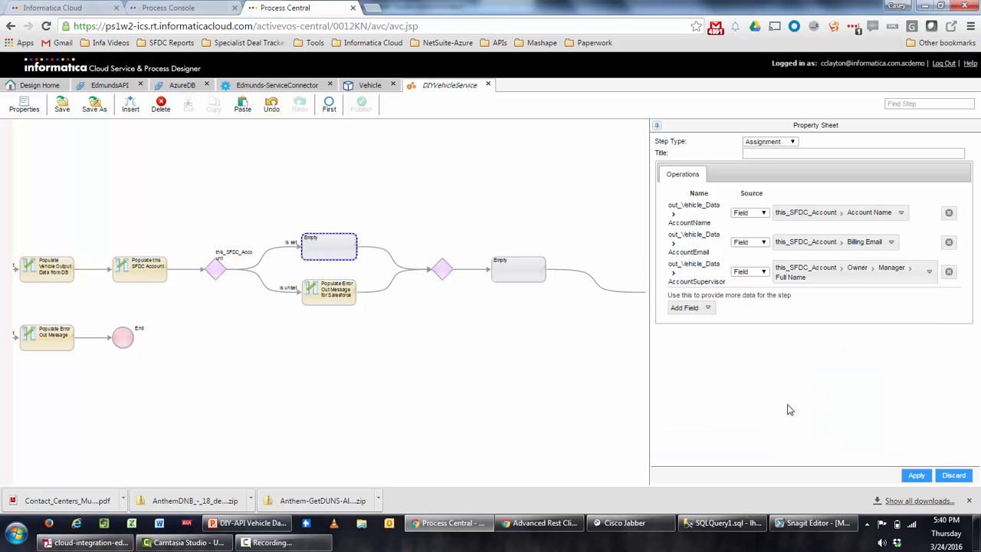
left_click(757, 154)
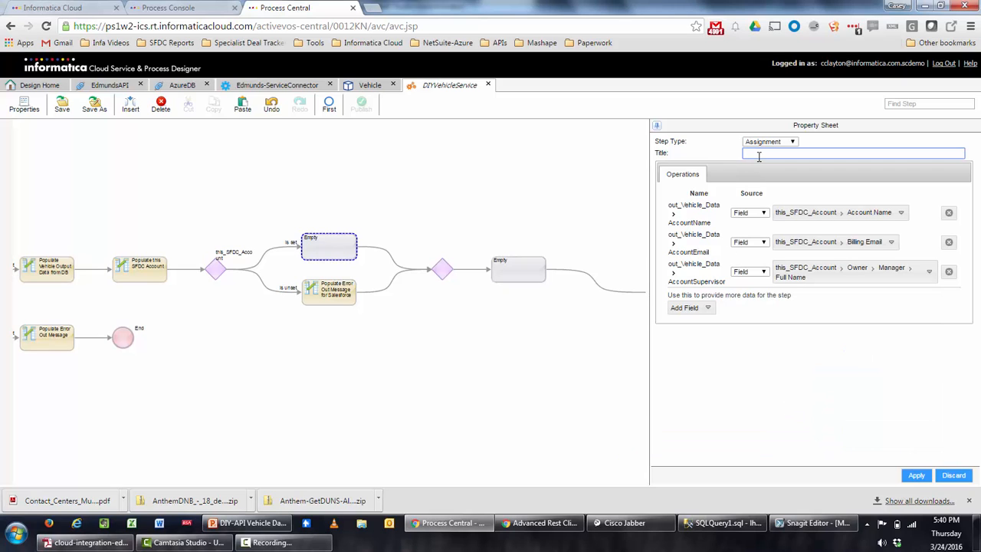
type("P")
type("FDC Output Fields")
left_click(915, 476)
Delete the extra Empty step and select the remaining Empty step.
left_click(414, 256)
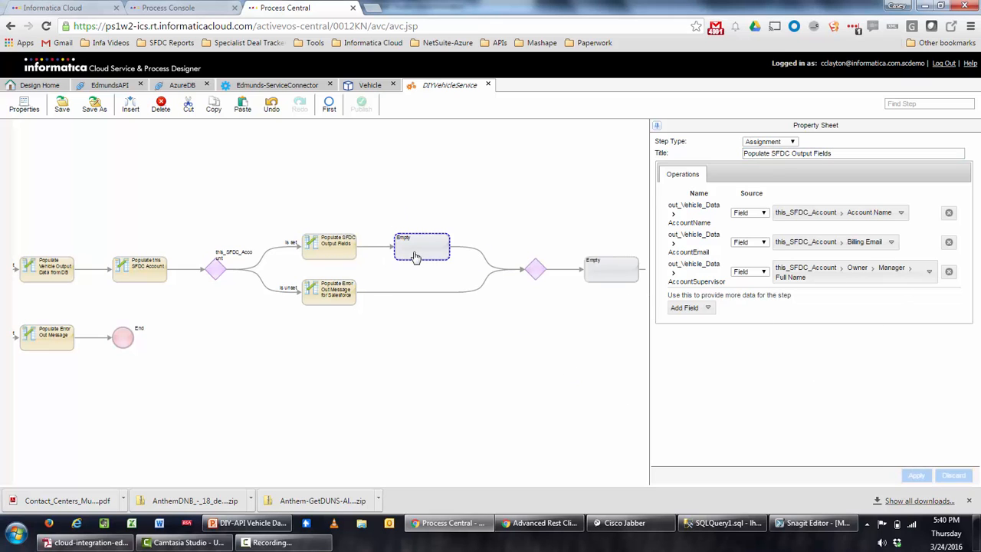
left_click(160, 104)
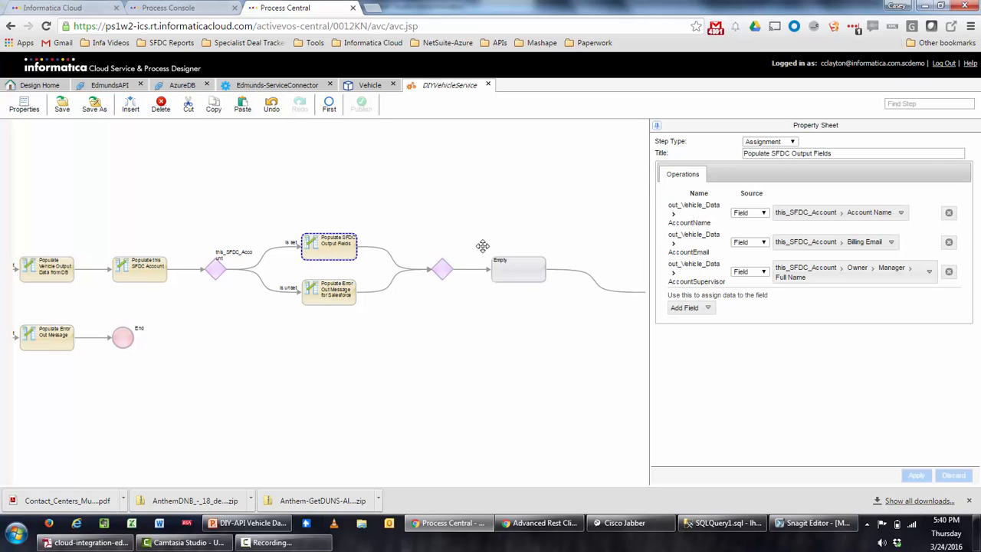
left_click(512, 268)
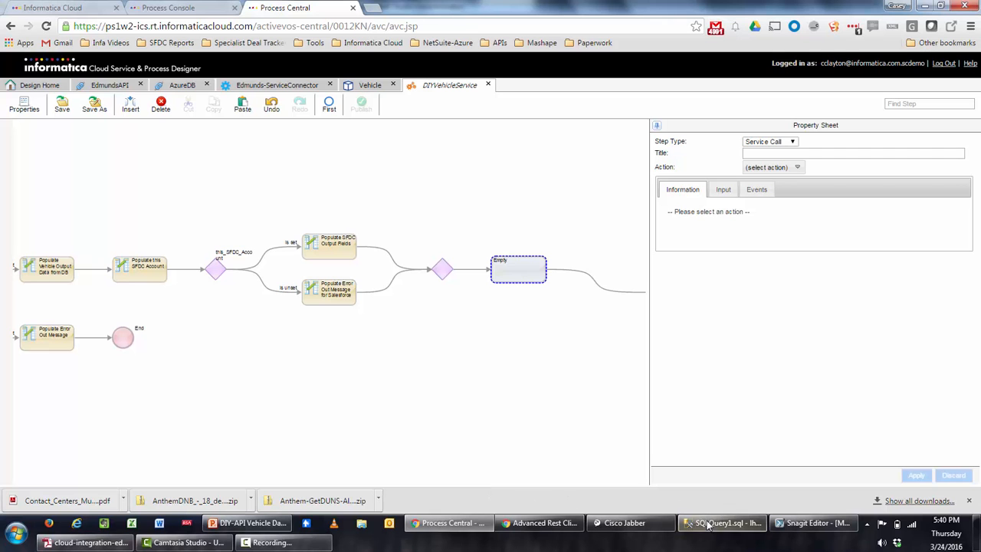
mouse_move(708, 524)
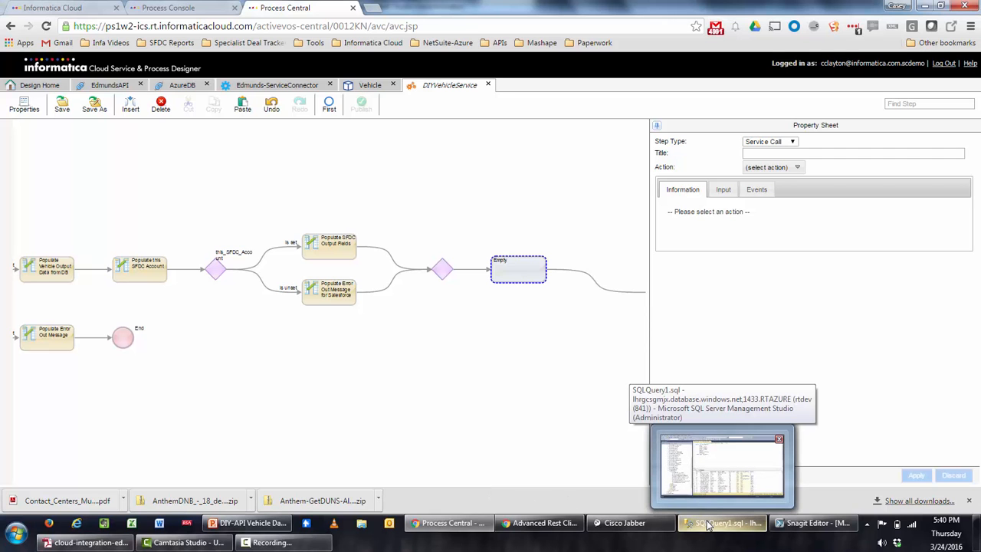
left_click(708, 525)
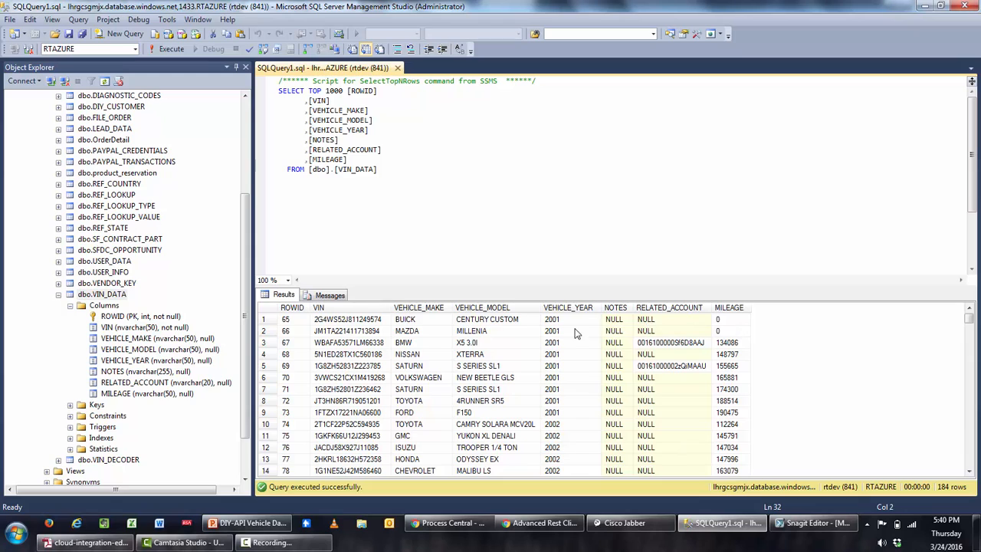
left_click(371, 347)
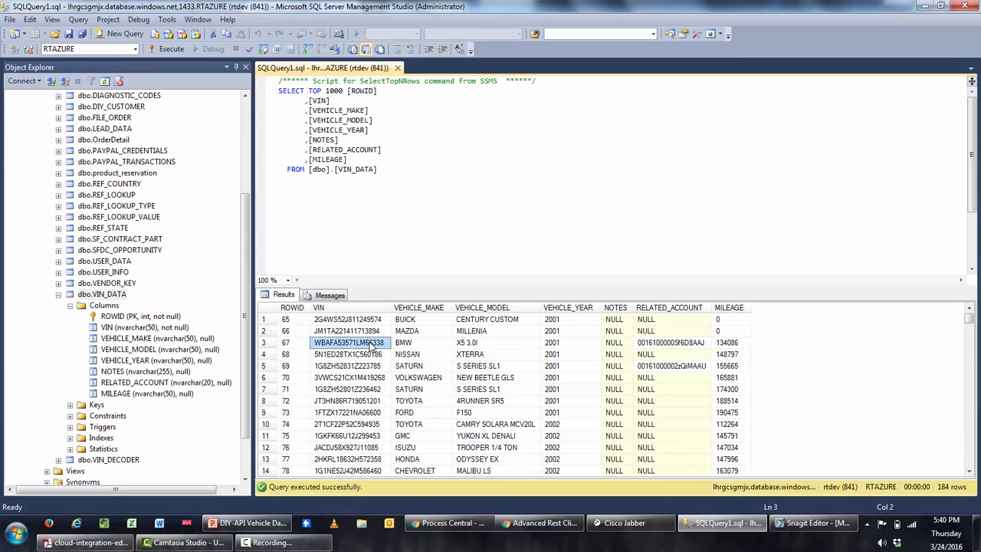
mouse_move(452, 523)
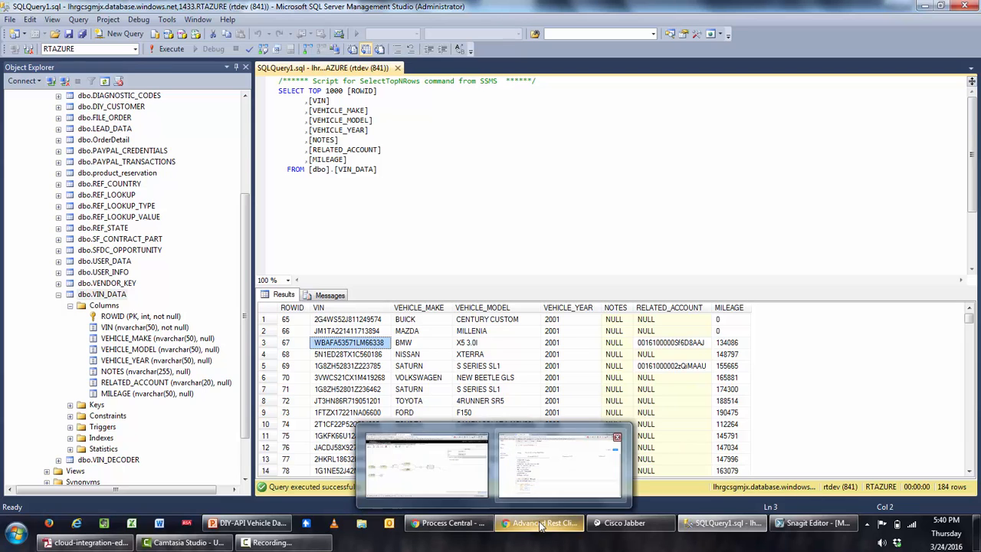
left_click(427, 507)
Save and publish DIYVehicleService, checking Active Processes in the Process Console.
left_click(433, 523)
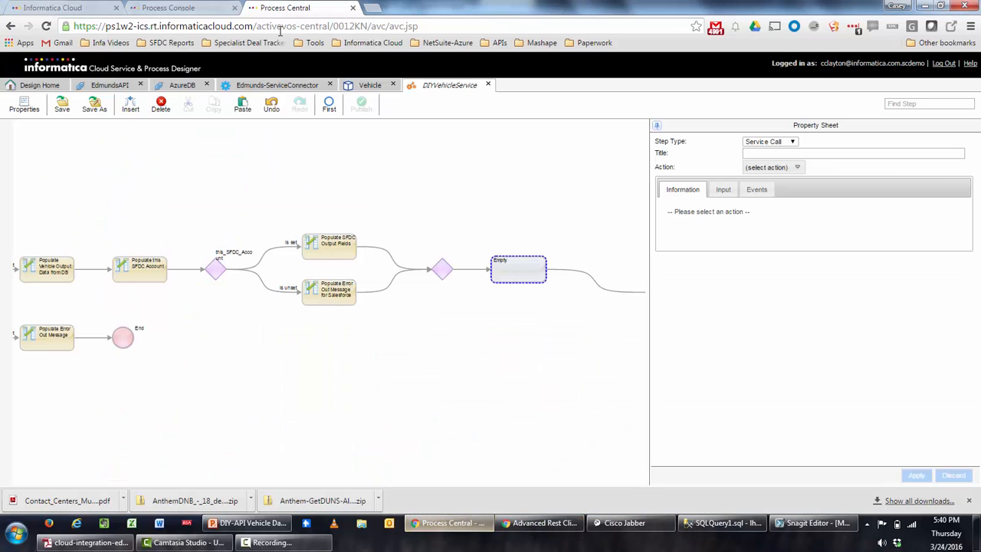
left_click(62, 104)
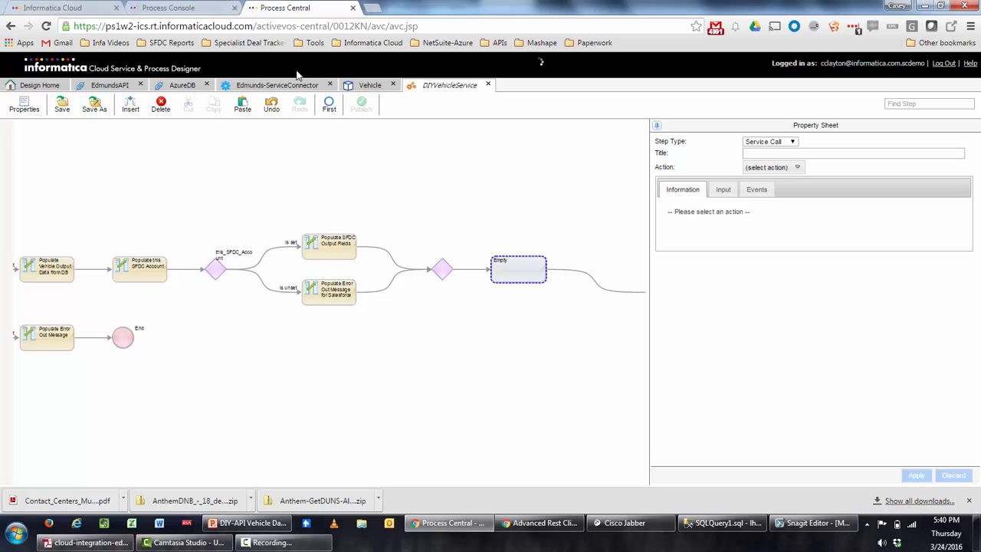
left_click(361, 109)
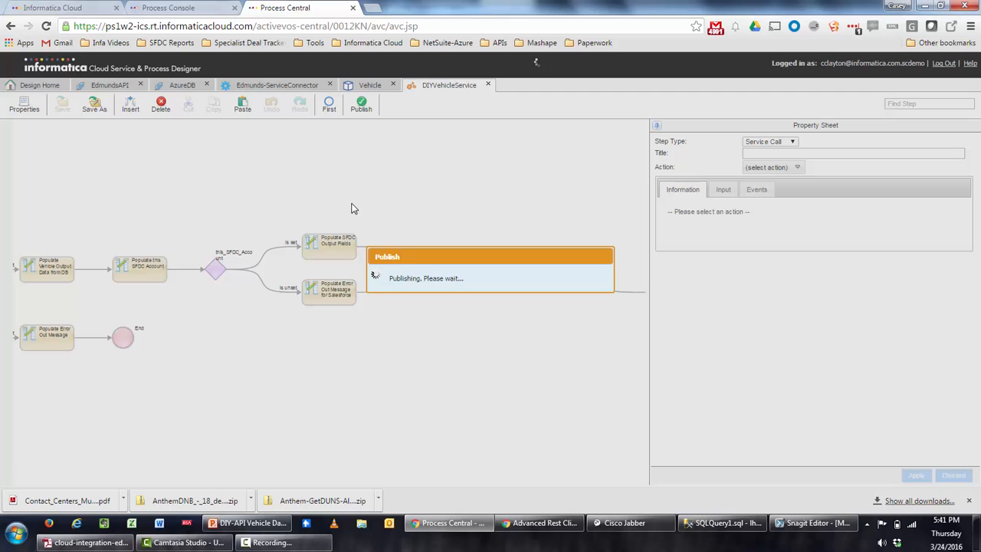
left_click(215, 6)
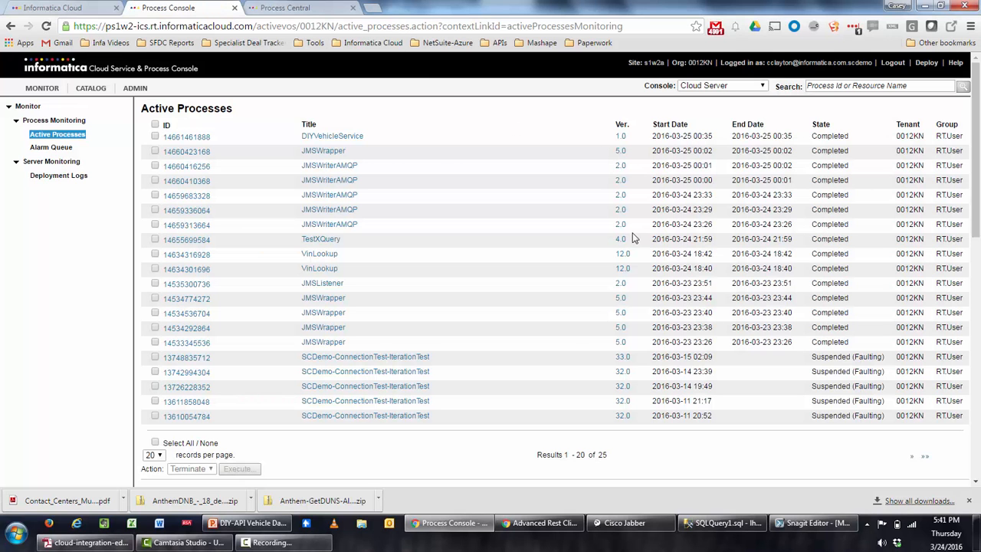
left_click(293, 11)
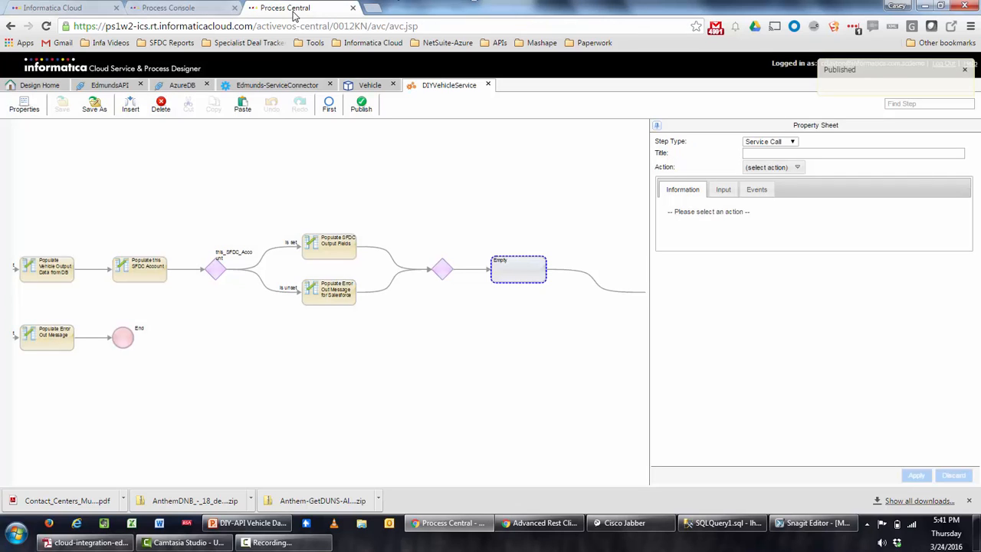
Replace the payload VIN with WBAFA53571LM66338, send it, and read the JSON response.
left_click(515, 527)
scroll(384, 412, "up", 2)
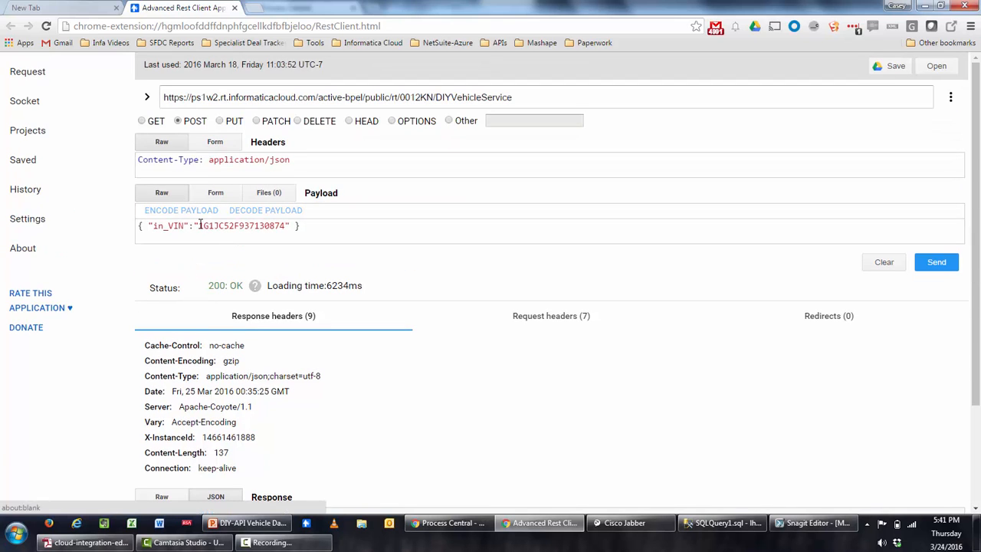
left_click_drag(199, 225, 282, 225)
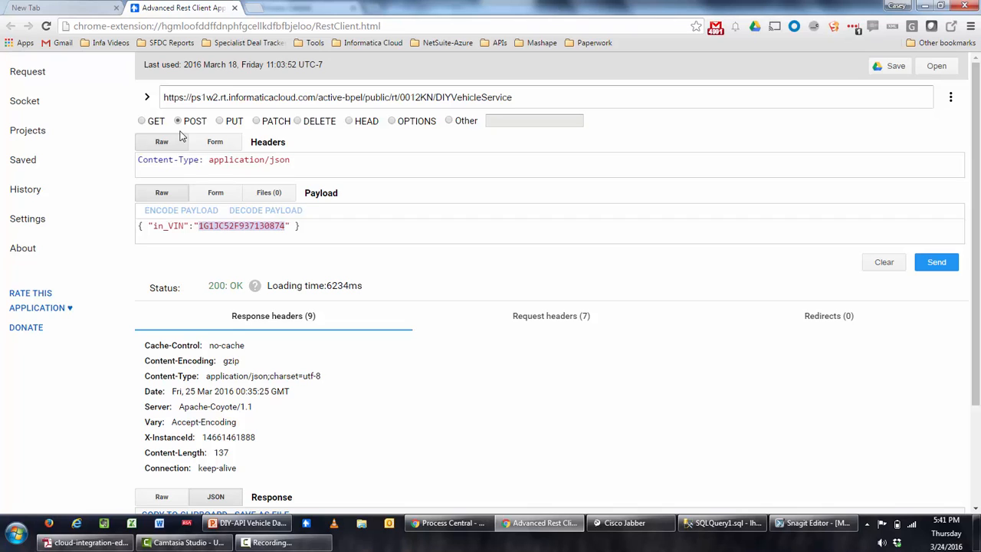
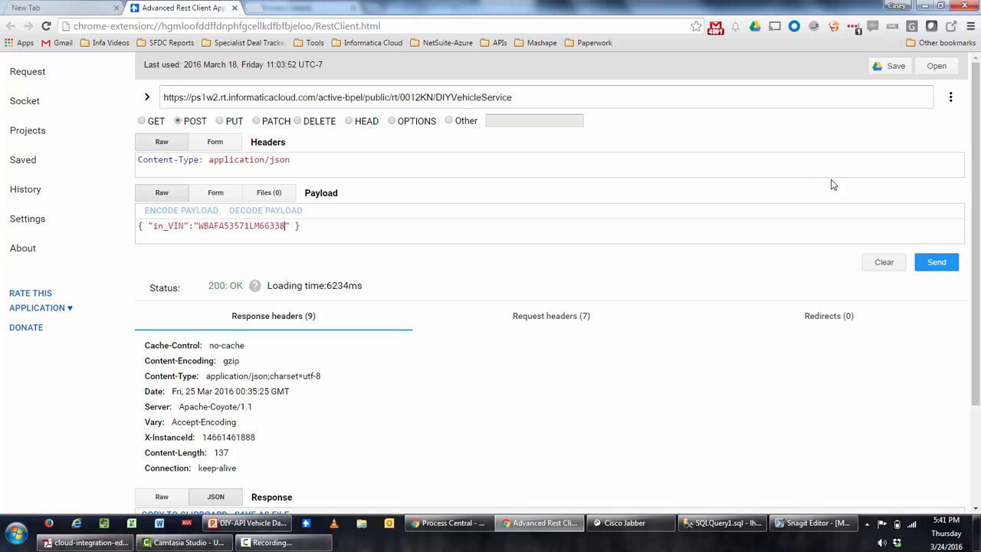
left_click(936, 261)
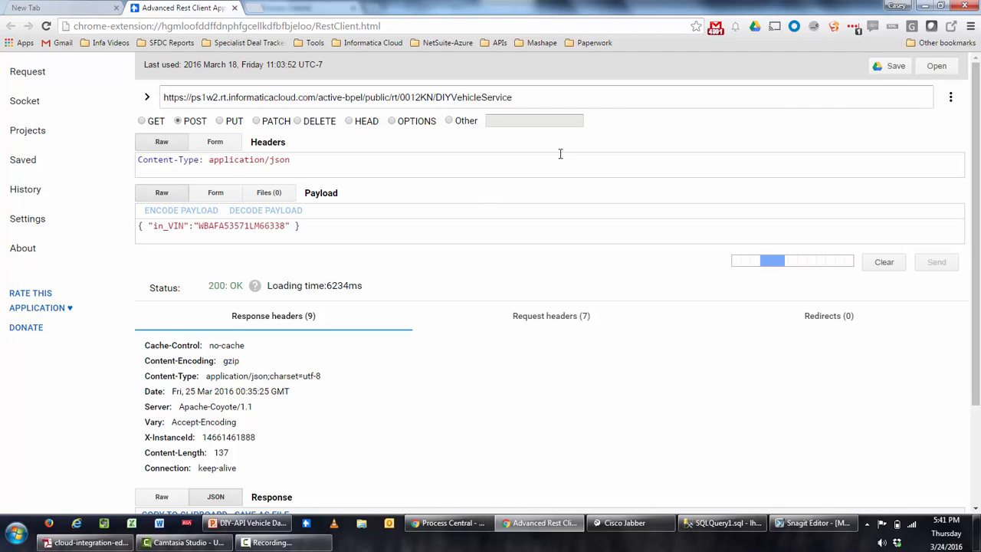
scroll(561, 153, "down", 3)
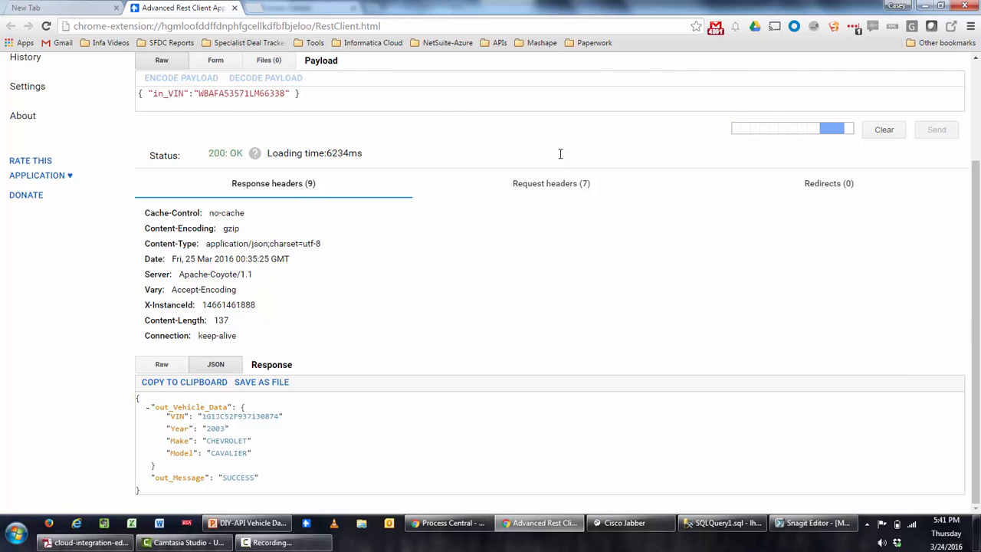
scroll(560, 153, "down", 3)
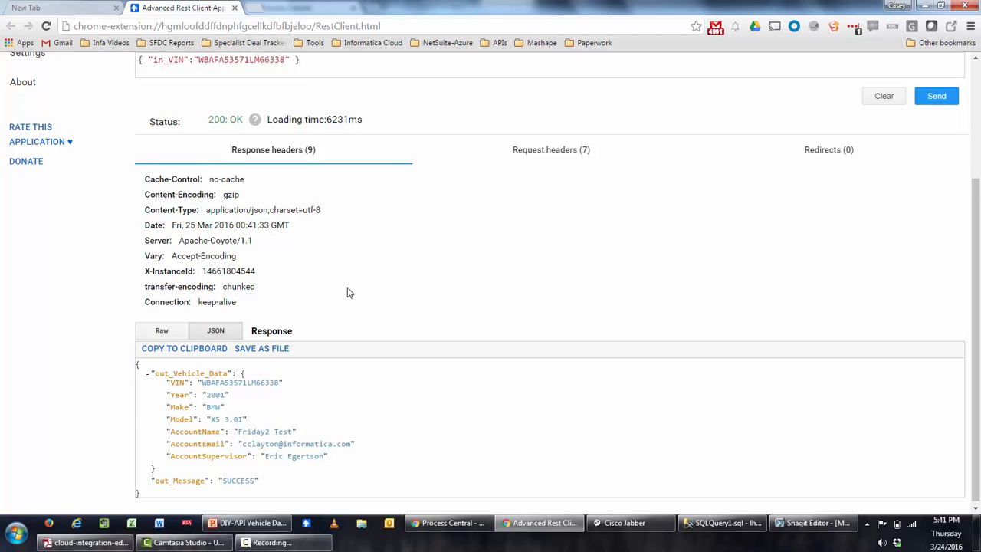
scroll(346, 291, "up", 3)
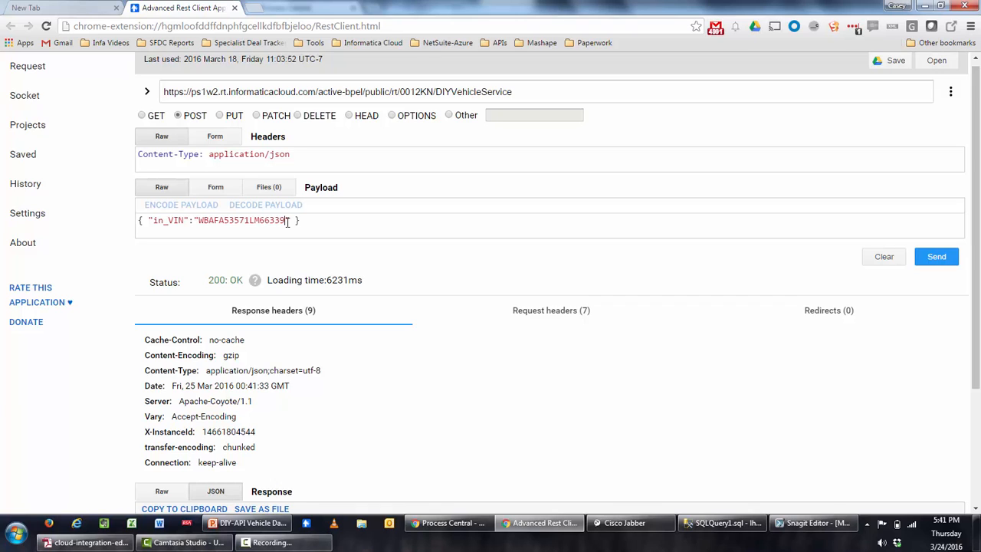
Send the request with VIN WBAFA53571LM66339 and confirm the 'VIN Not Found' error.
left_click(935, 260)
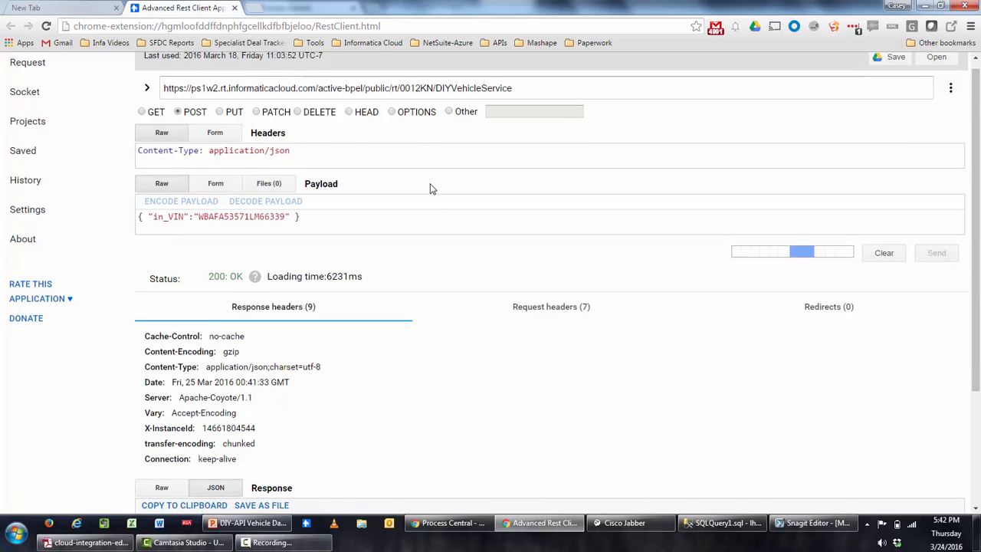
scroll(431, 188, "down", 2)
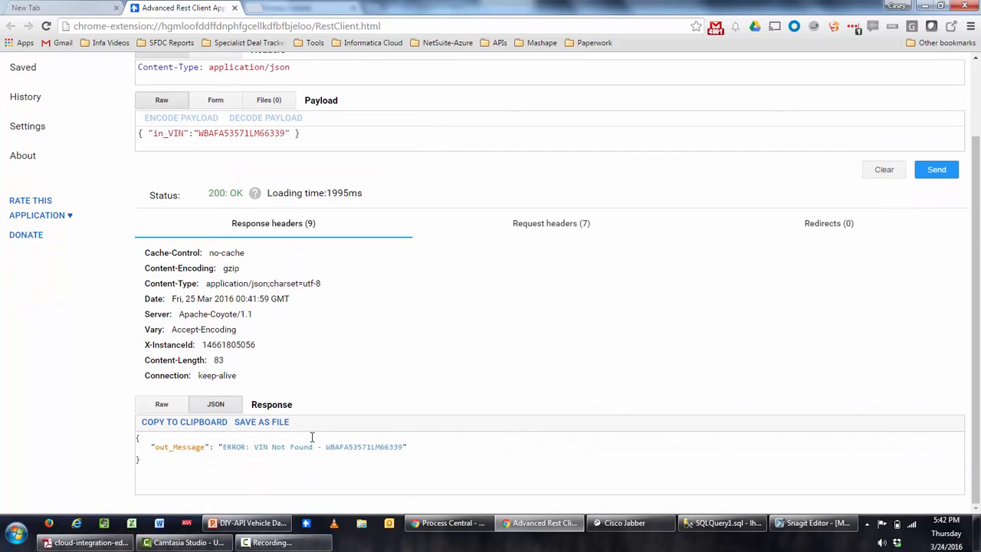
scroll(458, 390, "up", 2)
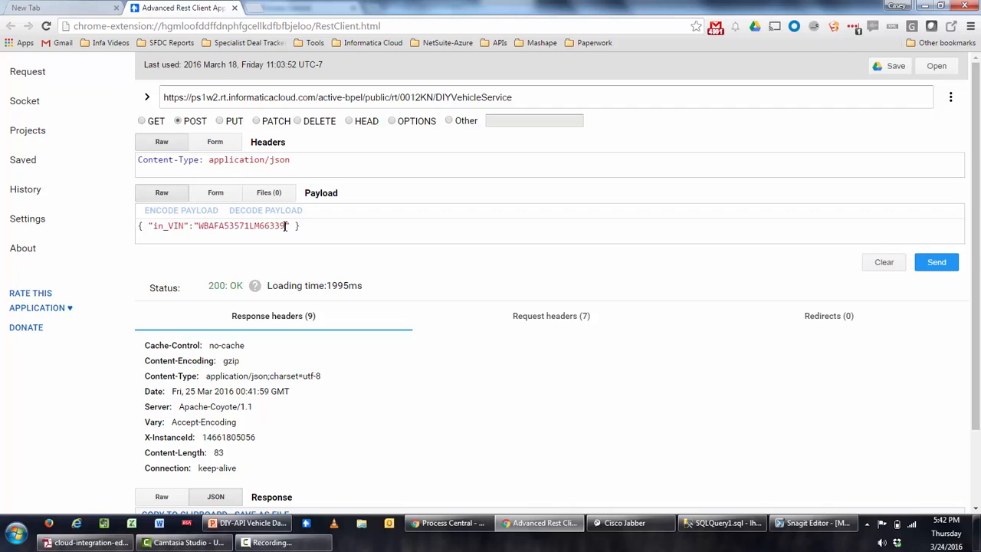
left_click(455, 525)
Keep the empty step as a Service Call and review Edmunds-ServiceConnector's input parameters.
left_click_drag(580, 365, 455, 370)
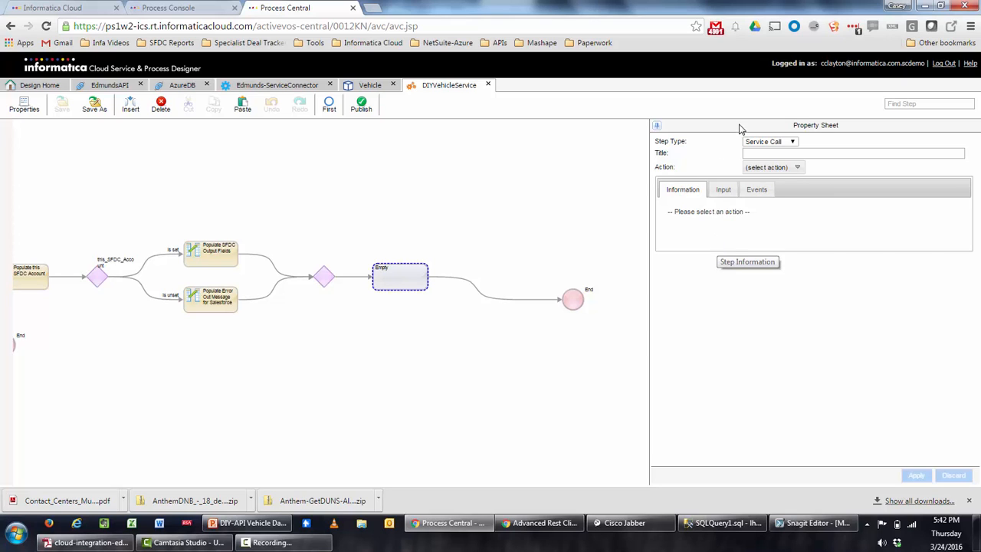
left_click(768, 142)
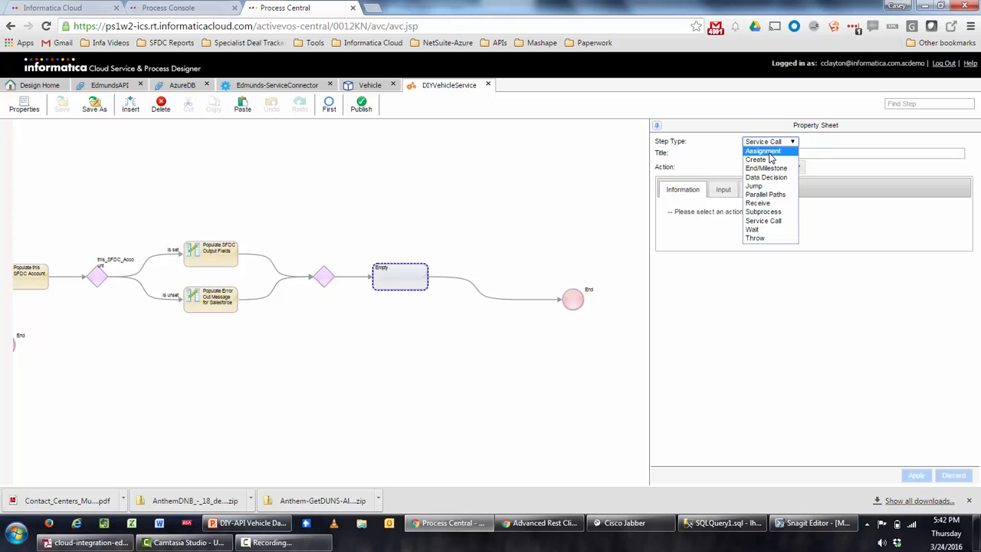
left_click(776, 222)
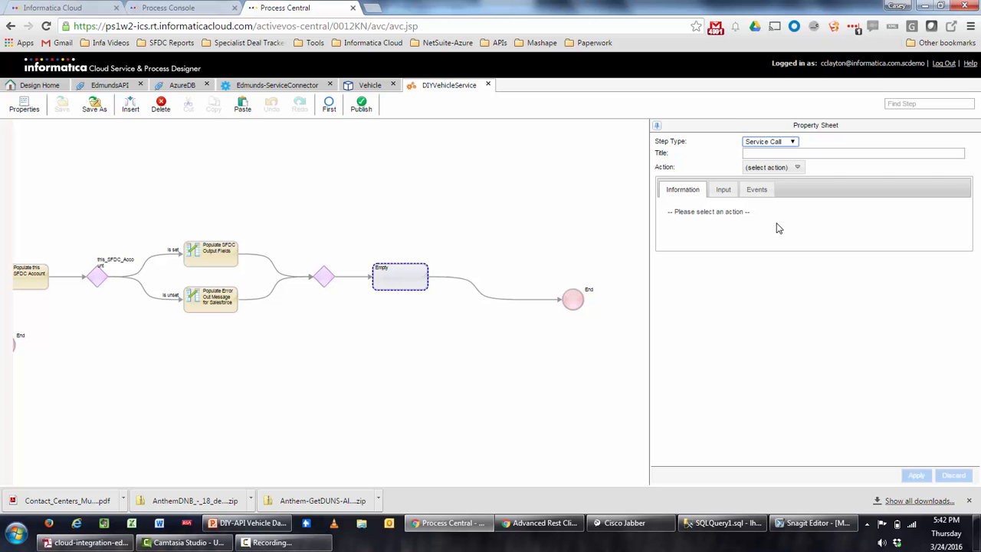
left_click(797, 168)
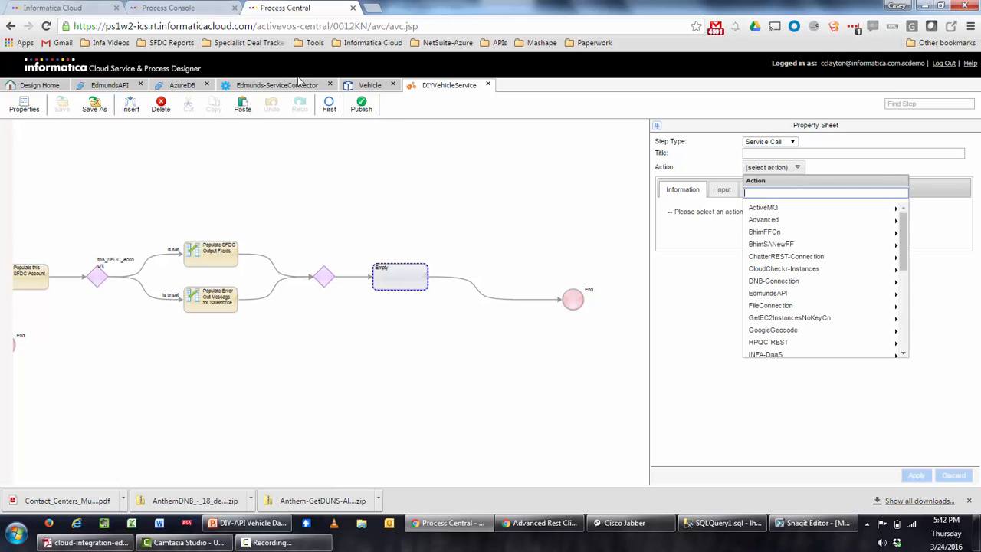
left_click(299, 85)
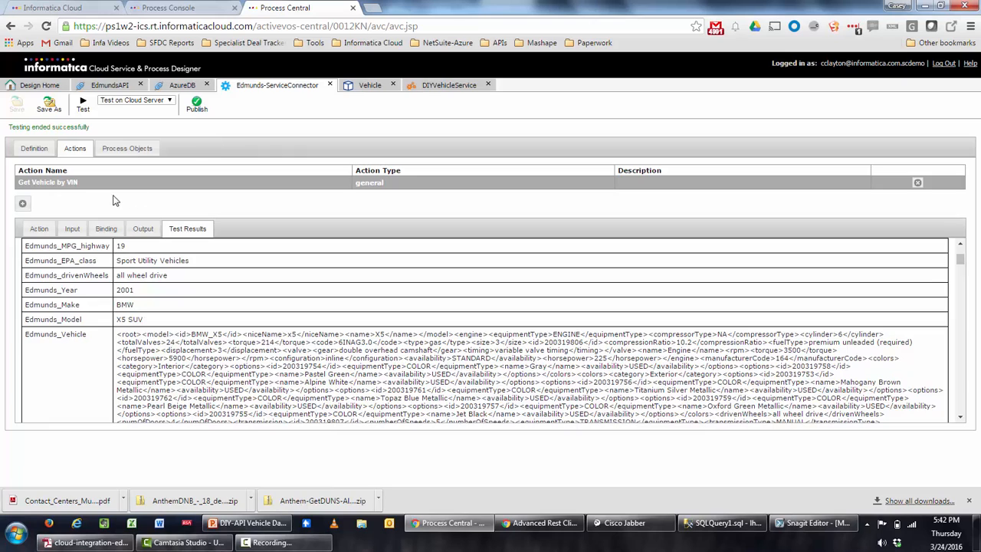
left_click(75, 230)
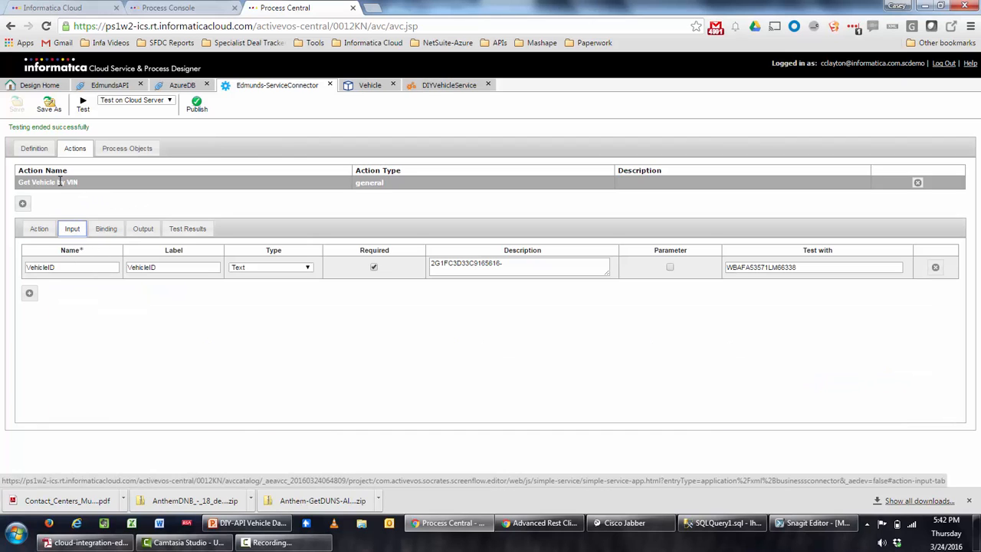
left_click(443, 86)
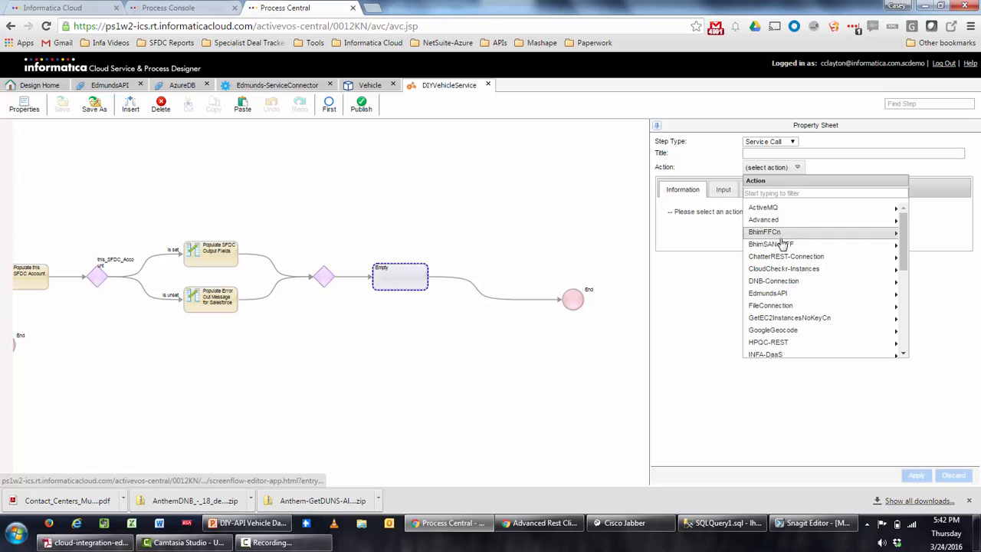
Set the step's action to EdmundsAPI Get Vehicle by VIN, with VehicleID sourced from in_VIN.
left_click(813, 295)
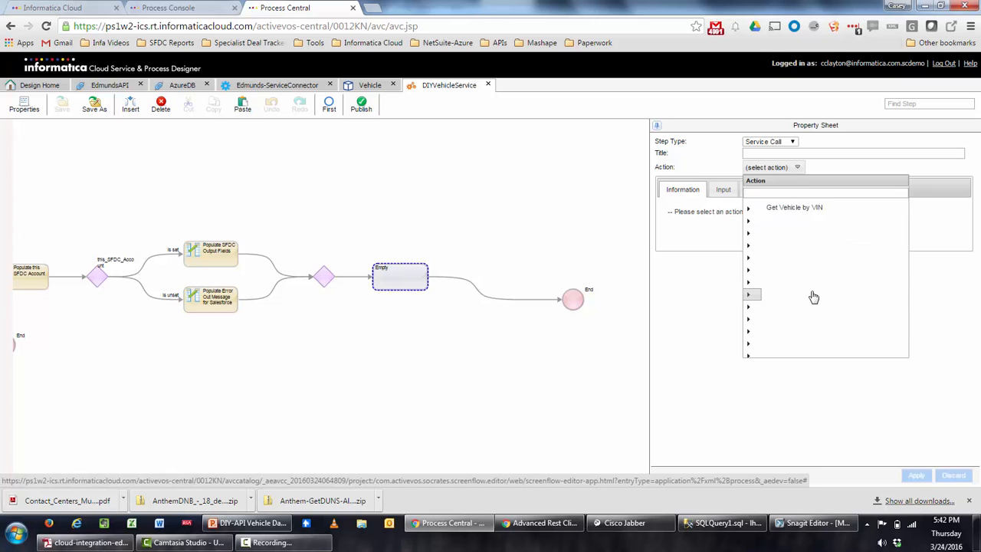
left_click(793, 220)
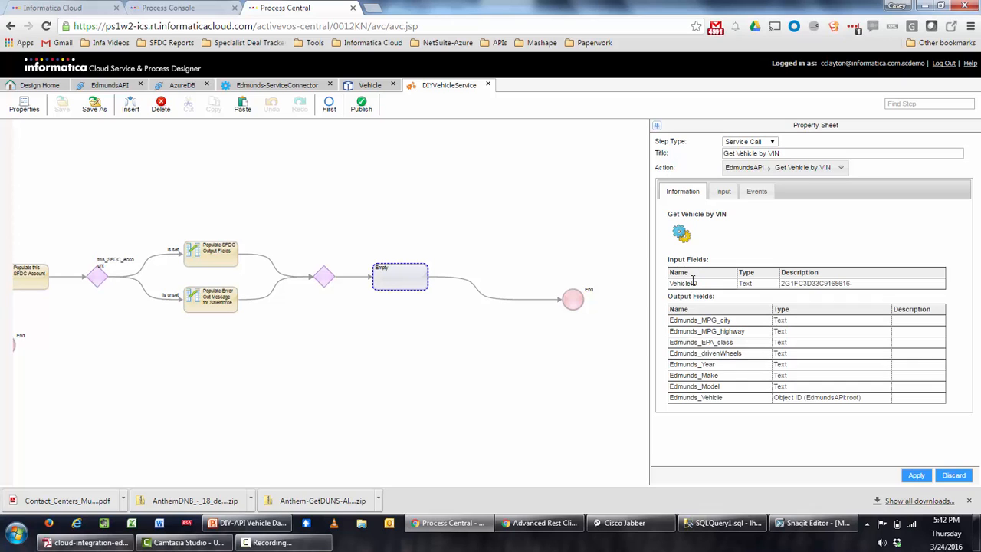
left_click(723, 194)
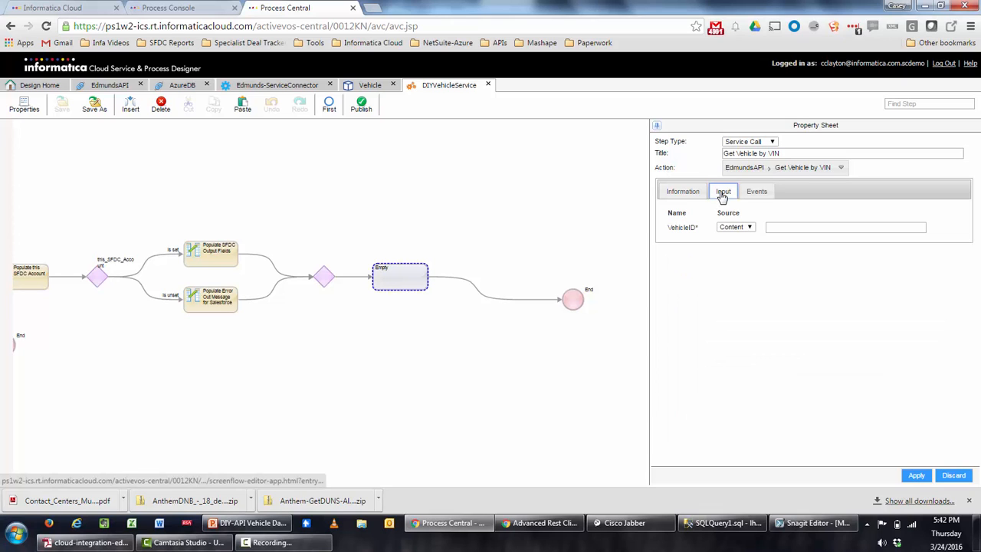
left_click(749, 229)
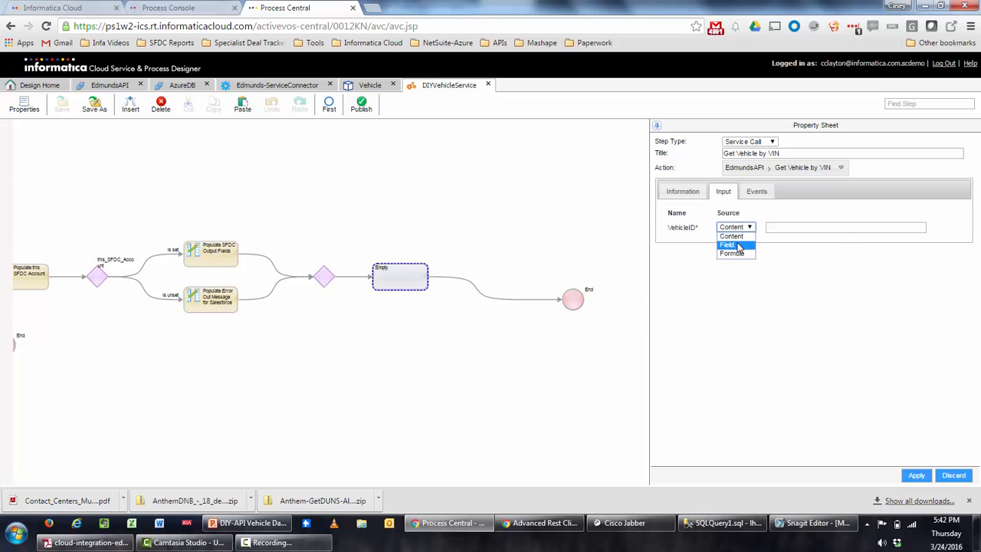
left_click(730, 245)
left_click(793, 229)
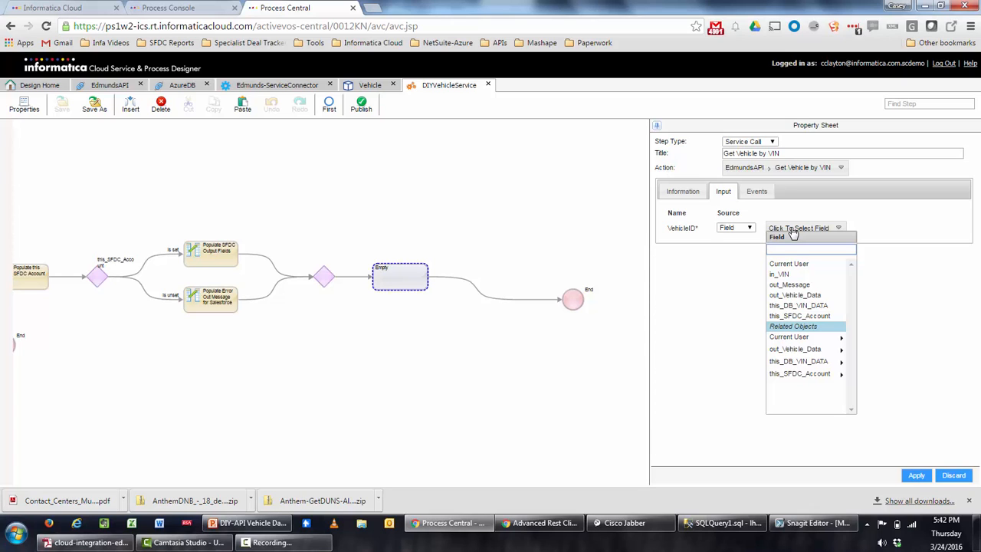
left_click(794, 274)
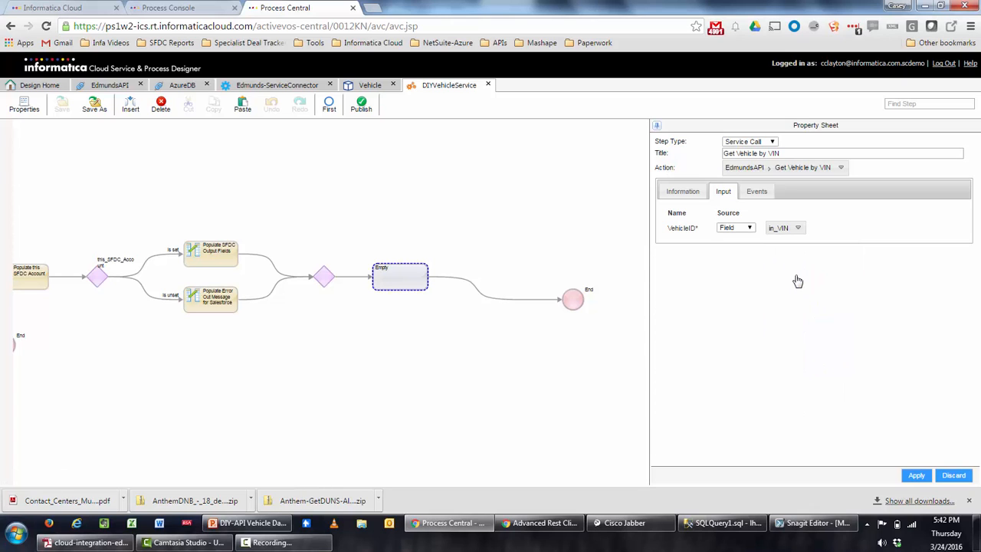
left_click(917, 475)
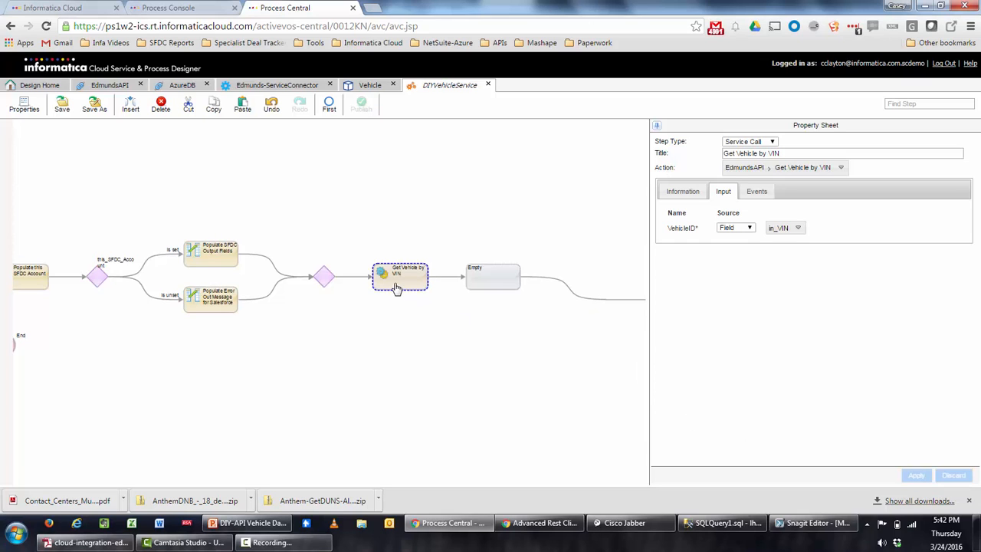
left_click(682, 193)
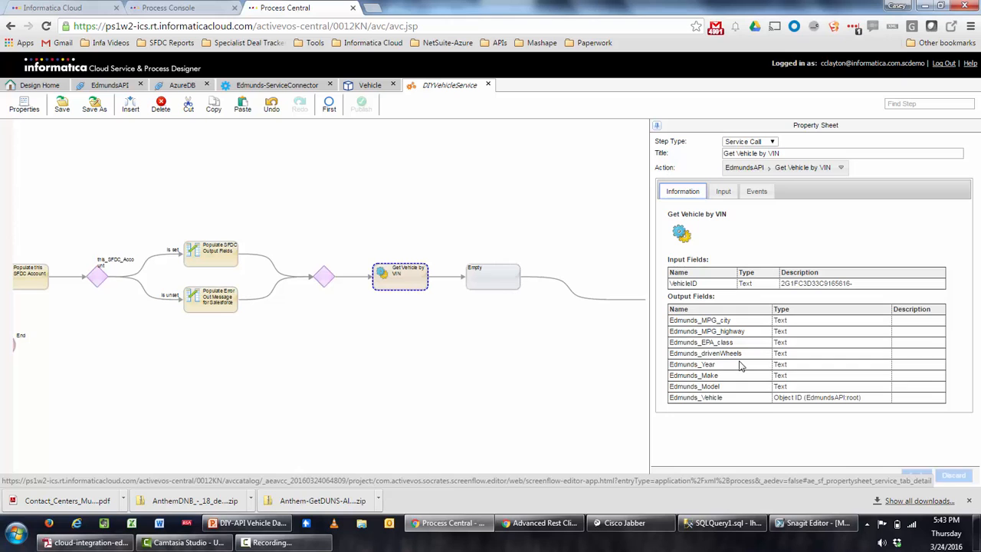
Turn the Empty step after the VIN lookup into an Assignment.
left_click(510, 293)
left_click(764, 144)
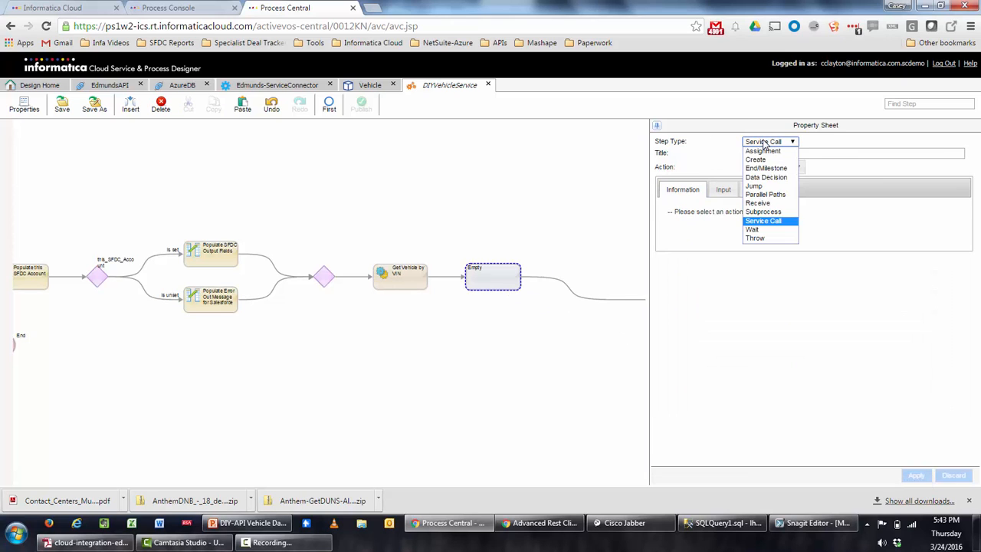
left_click(768, 153)
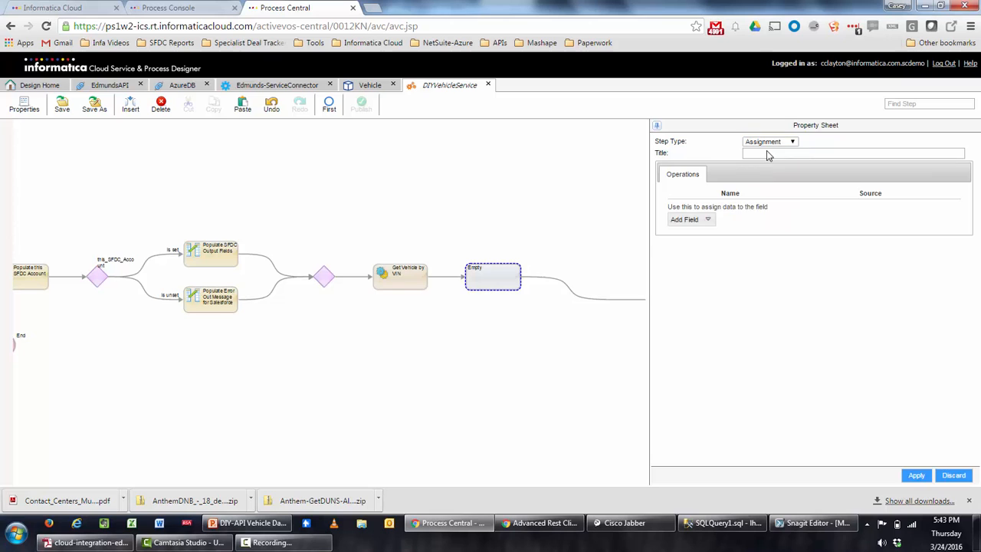
Add three out_Vehicle_Data fields to assign: MPG City, mpgHighway and EPA Class.
left_click(708, 220)
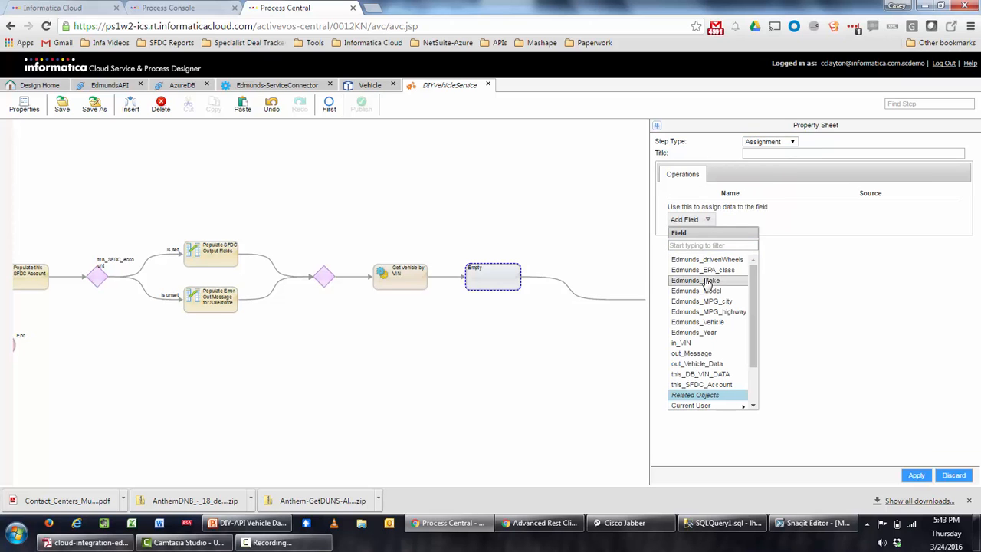
scroll(705, 281, "down", 3)
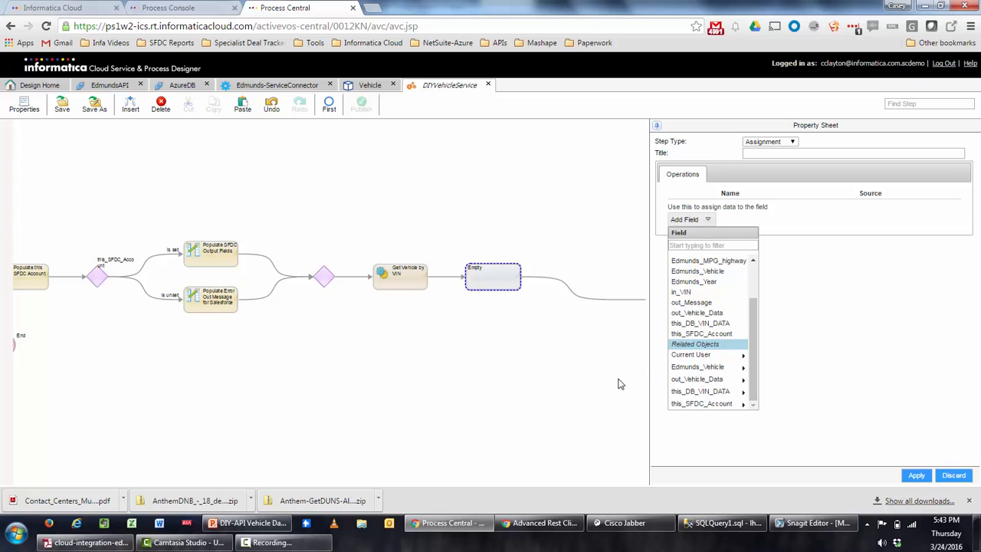
left_click(712, 380)
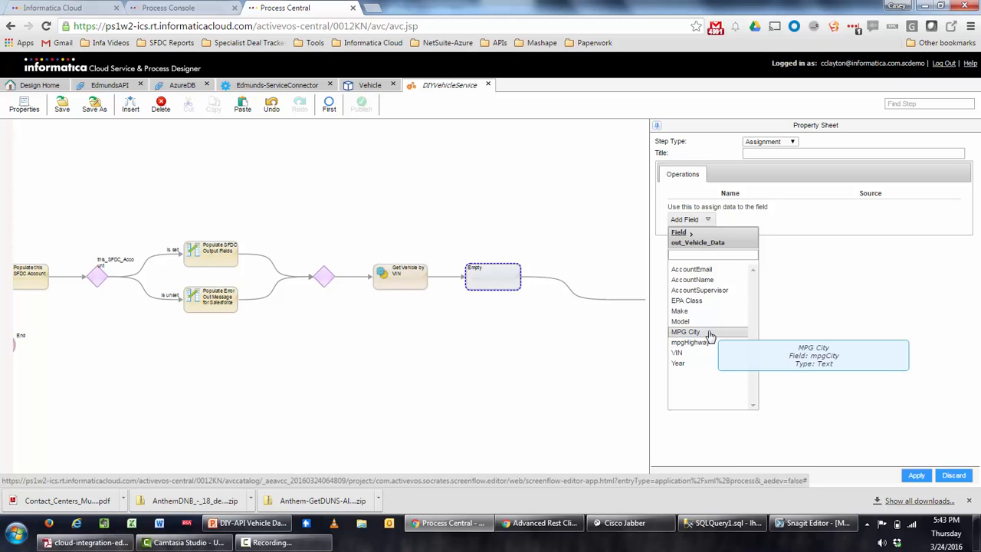
left_click(704, 334)
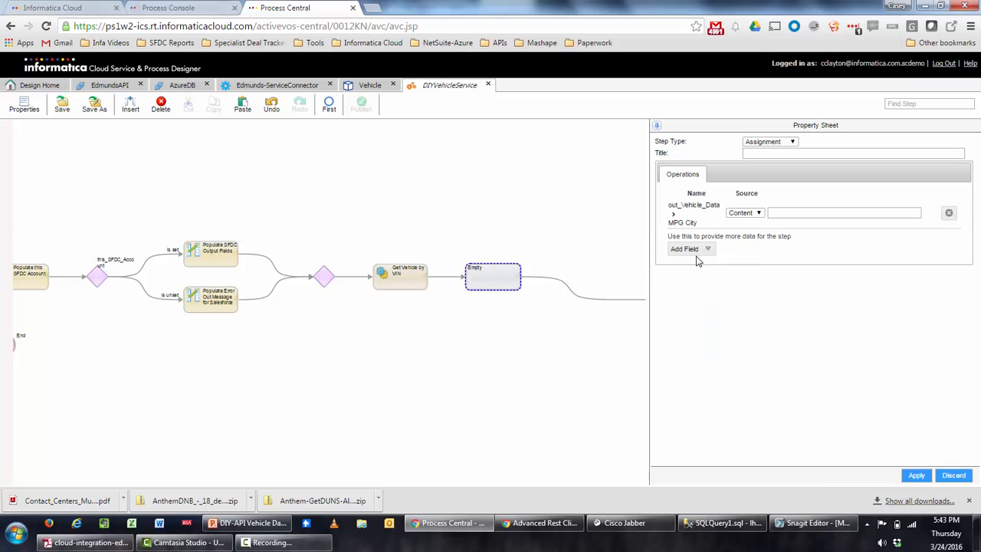
left_click(699, 250)
scroll(727, 391, "down", 3)
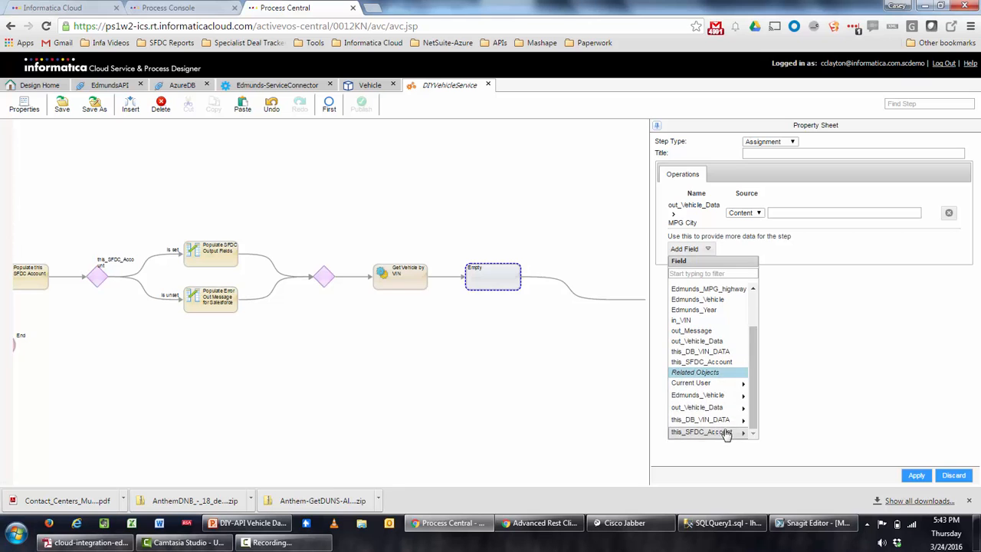
left_click(709, 407)
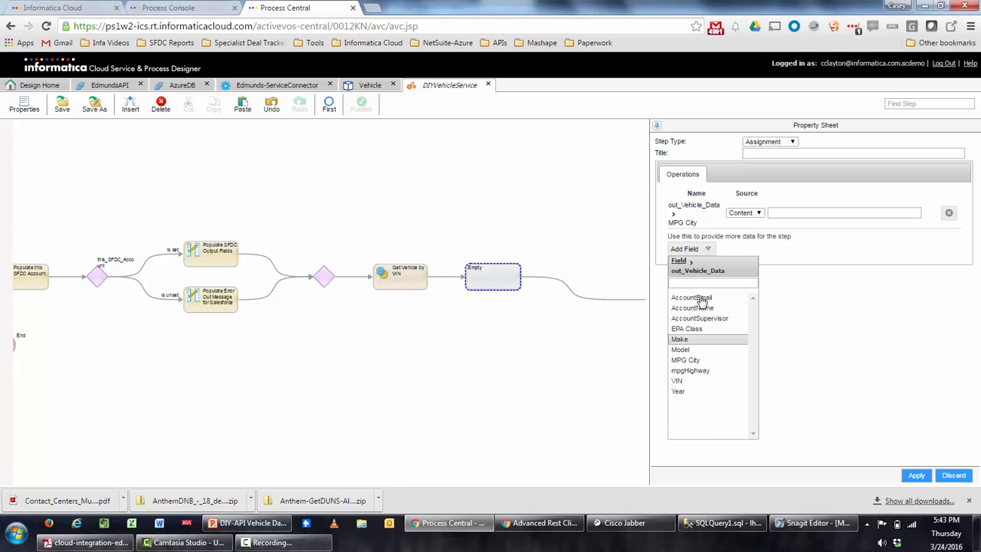
left_click(708, 371)
left_click(697, 279)
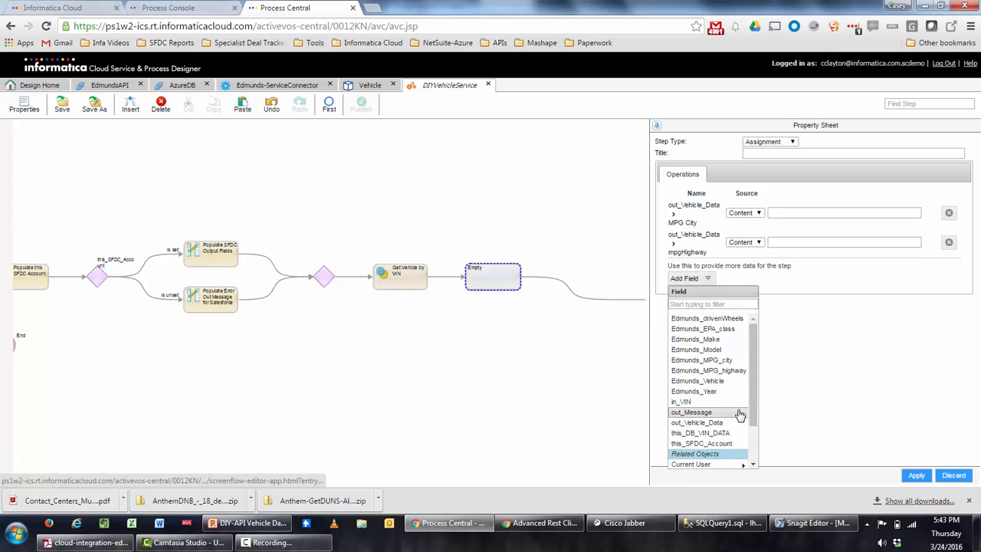
scroll(741, 421, "down", 3)
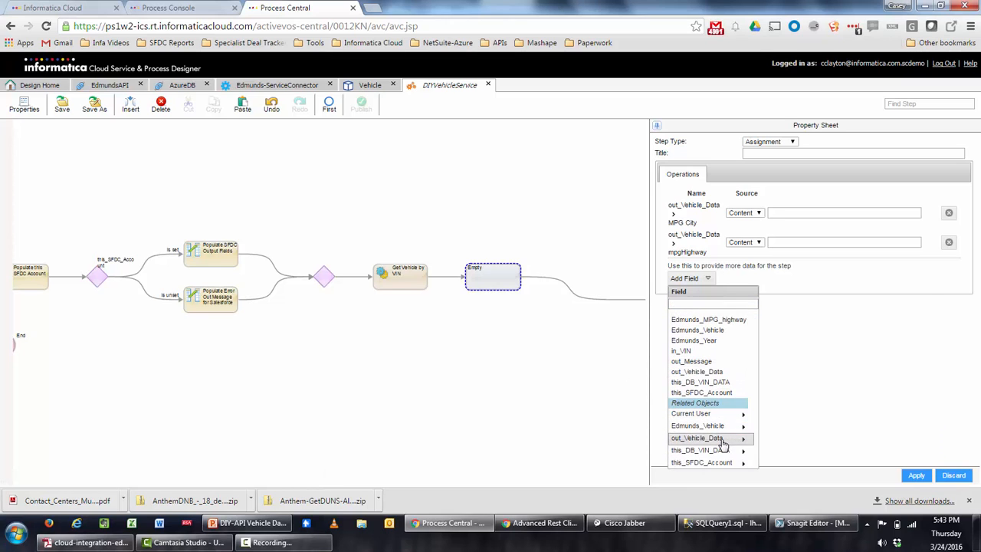
left_click(723, 442)
left_click(705, 364)
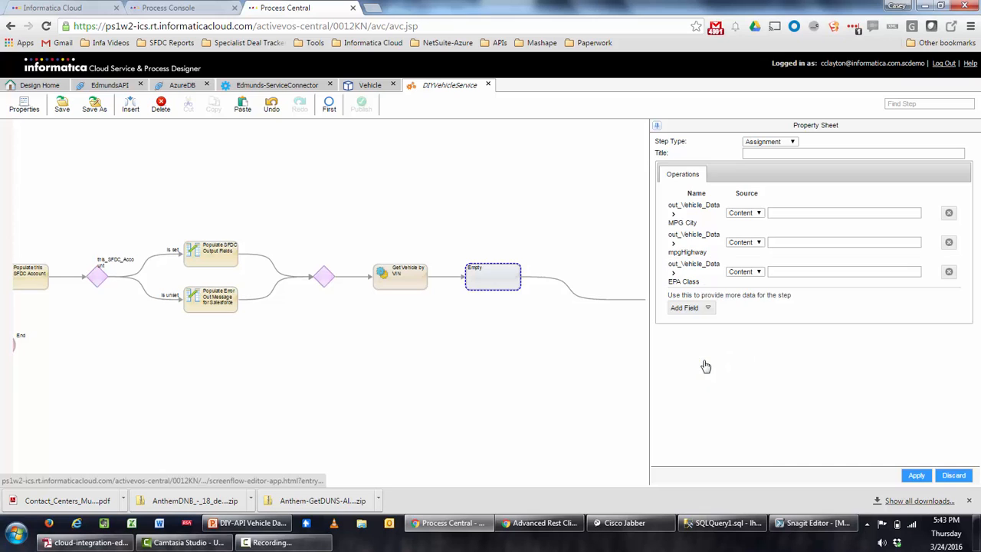
Source MPG City, mpgHighway and EPA Class from Edmunds_MPG_city, Edmunds_MPG_highway and Edmunds_EPA_class.
left_click(747, 213)
left_click(745, 234)
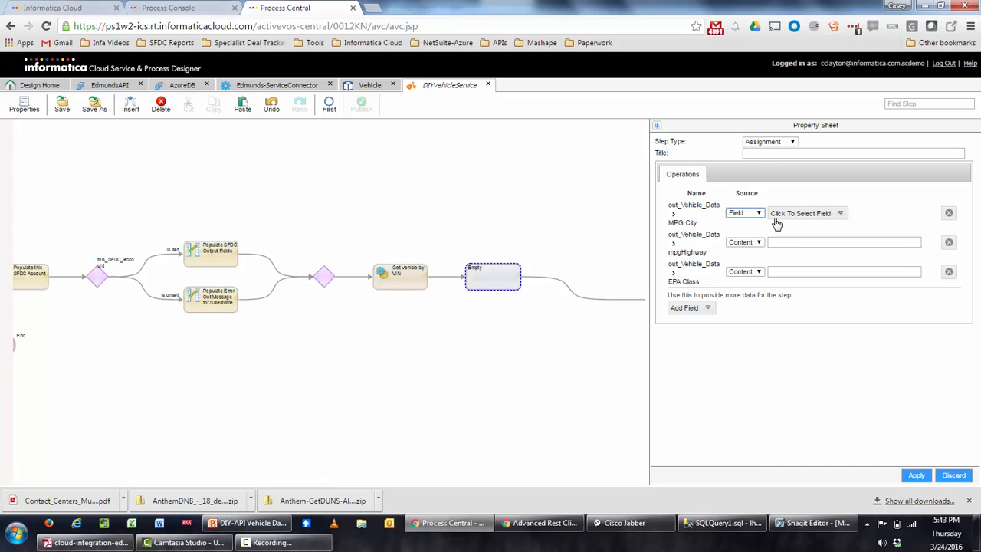
left_click(780, 216)
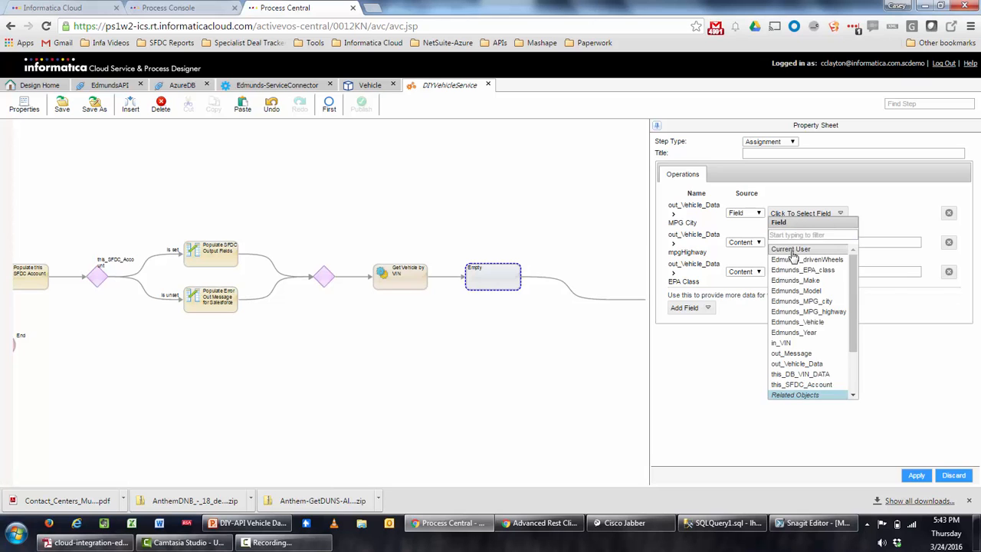
left_click(804, 301)
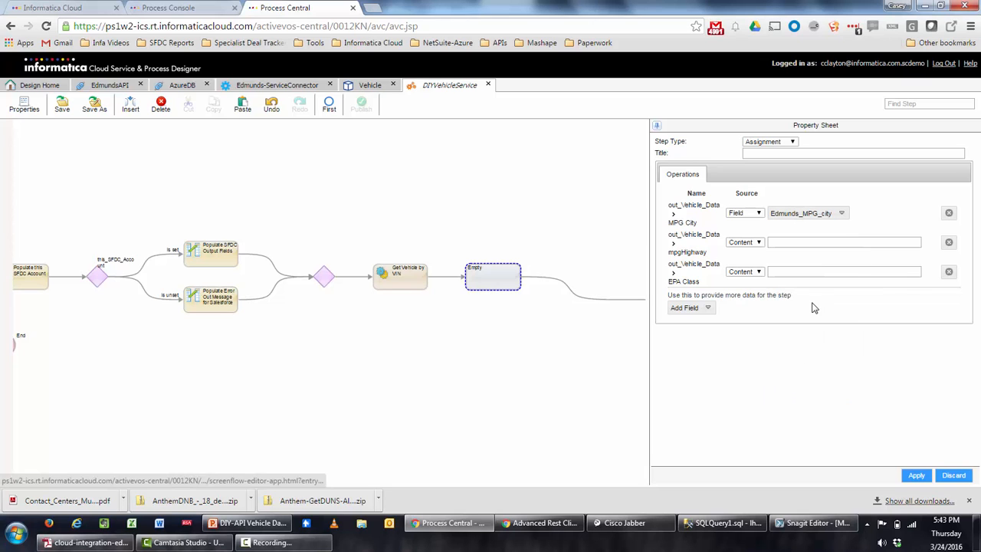
left_click(743, 242)
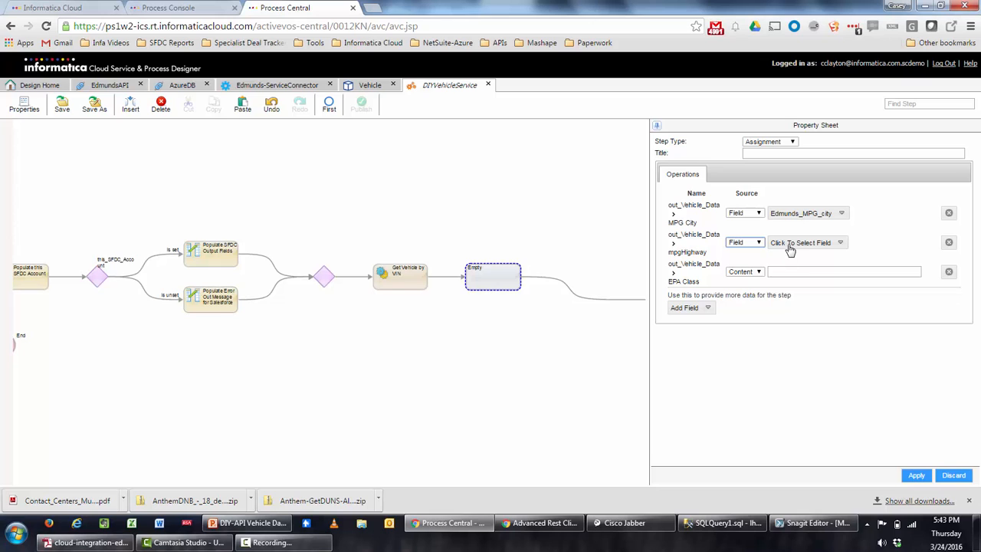
left_click(790, 245)
left_click(826, 342)
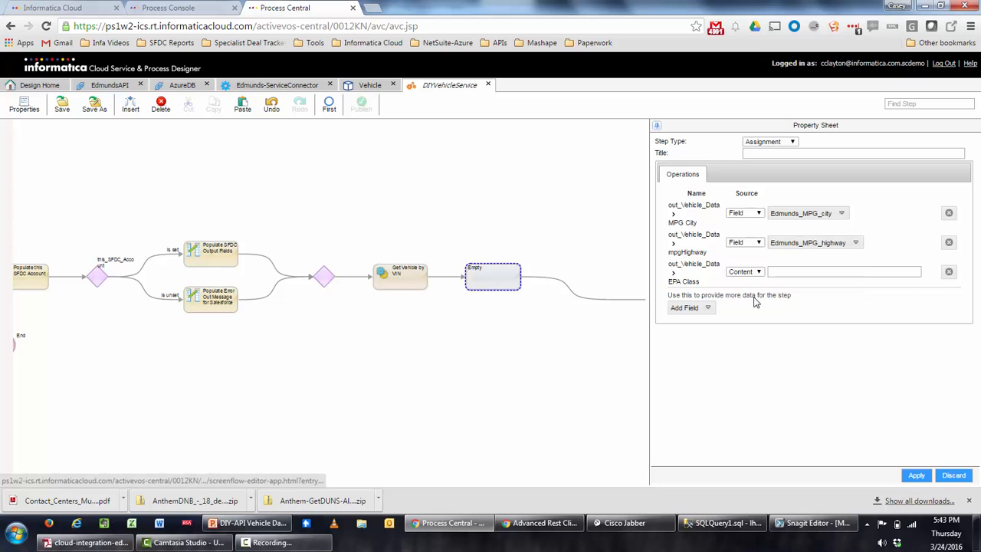
left_click(740, 272)
left_click(737, 296)
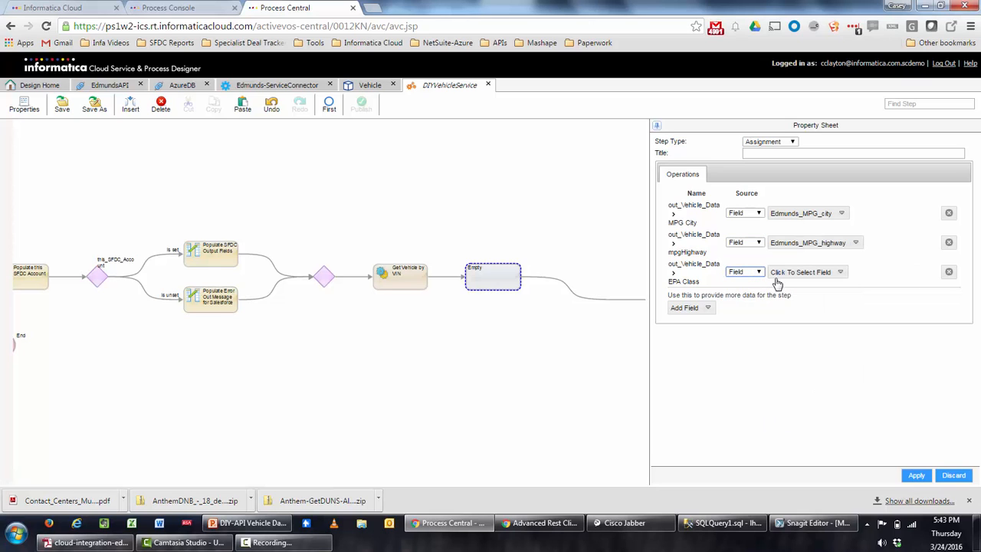
left_click(779, 276)
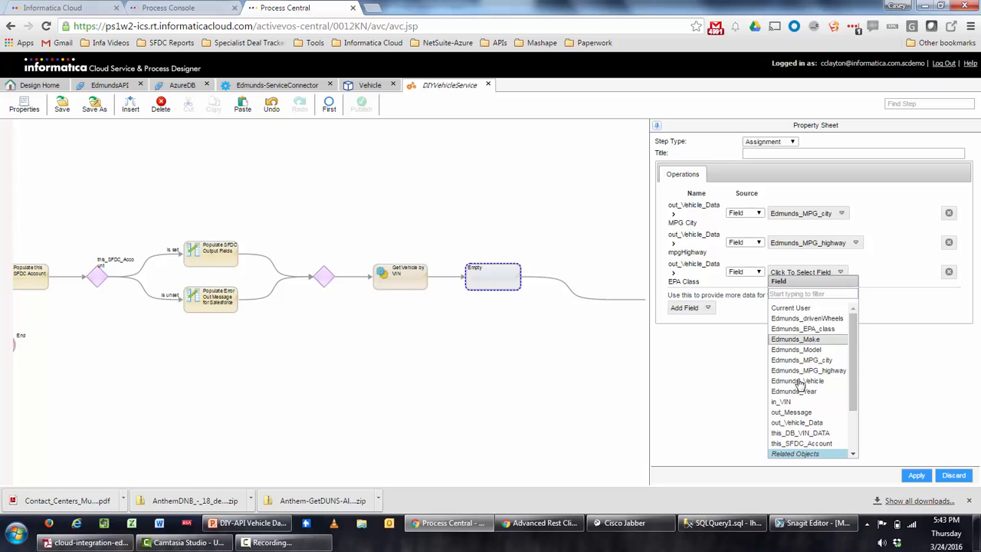
left_click(825, 328)
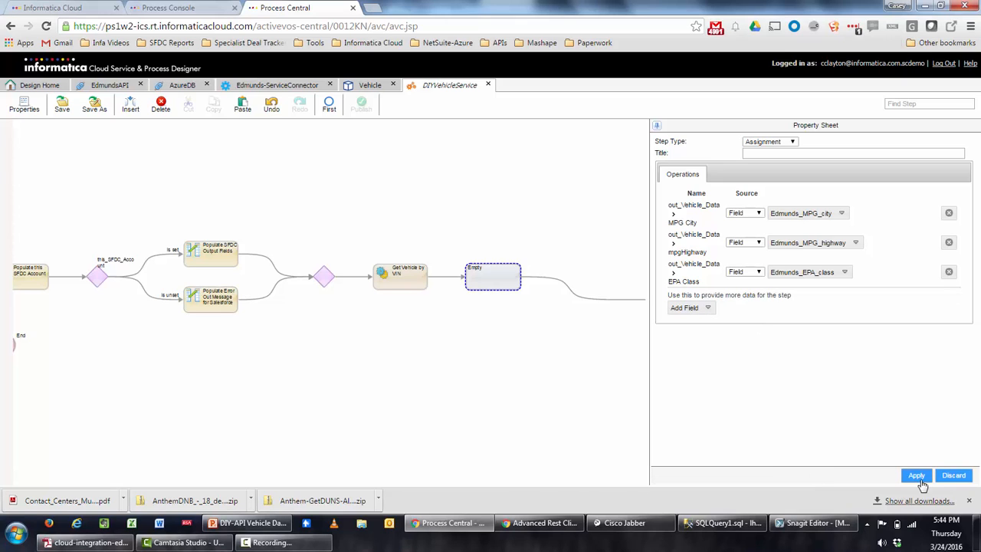
Title the assignment step 'Populate Output WS Fields' and delete the leftover Empty step.
left_click(783, 152)
type("P")
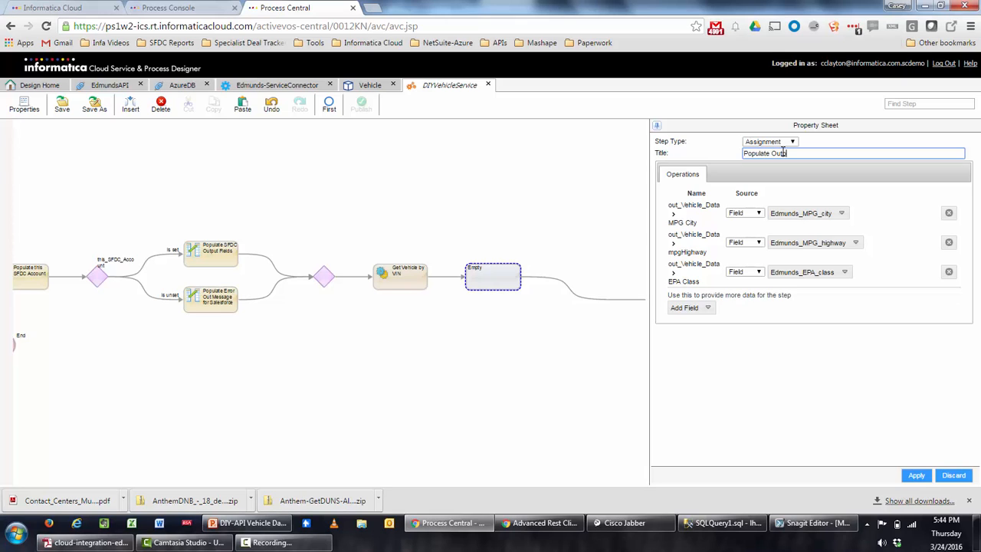
type("opulate Output WS Fields")
left_click(916, 476)
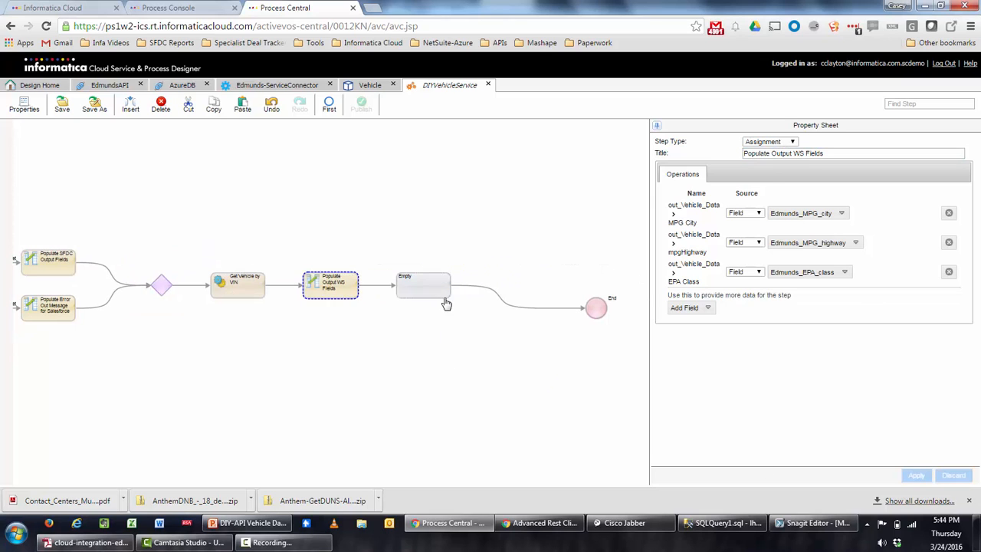
left_click(444, 293)
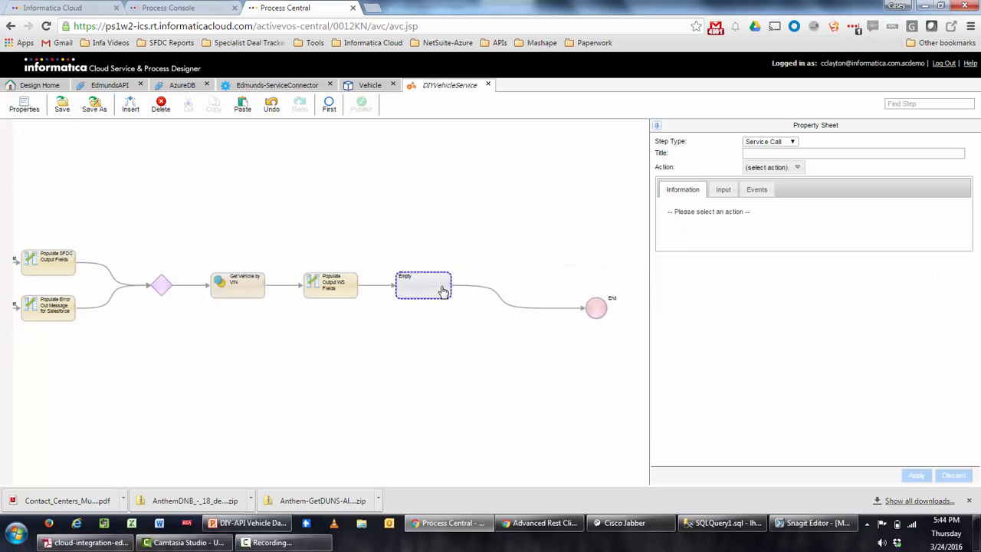
left_click(164, 109)
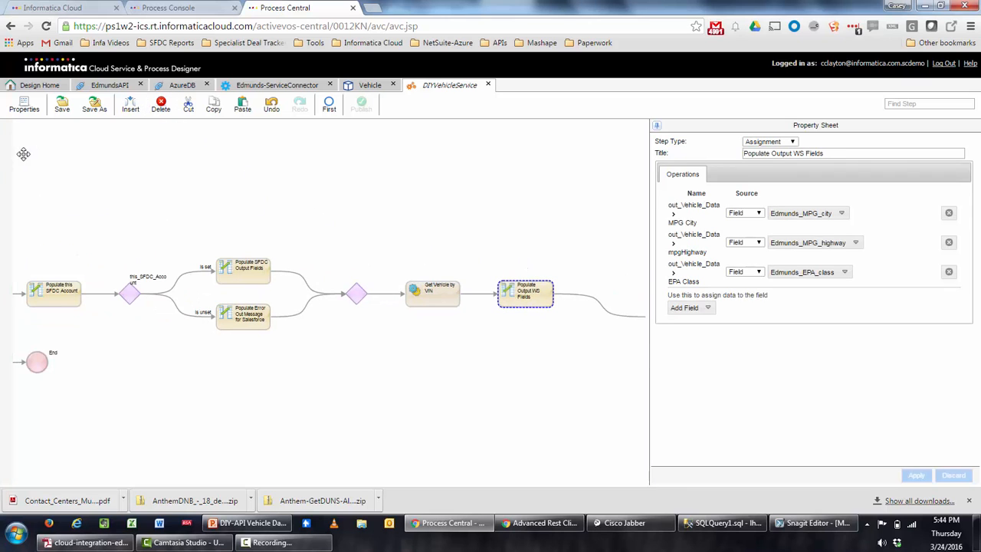
Save and publish the DIYVehicleService process.
left_click(64, 111)
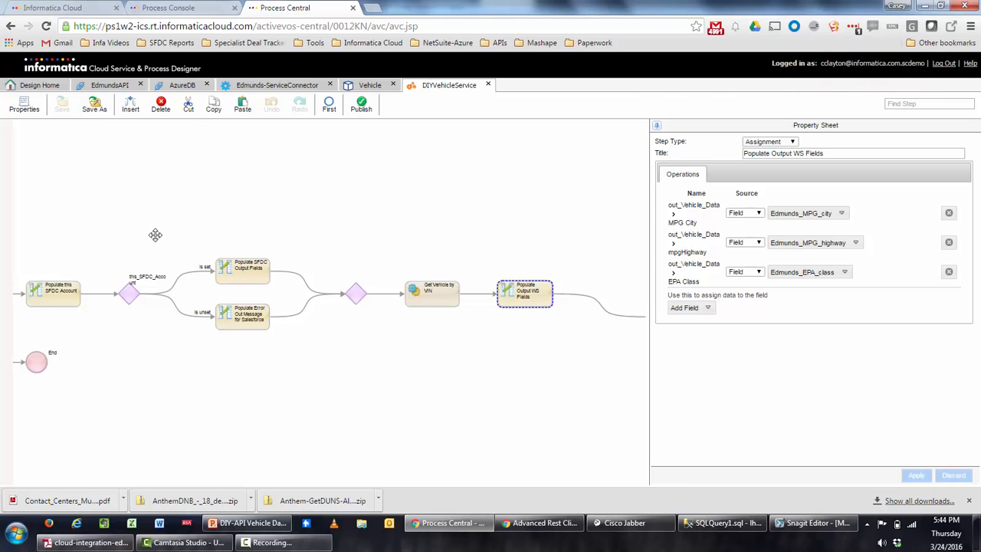
left_click_drag(155, 232, 410, 199)
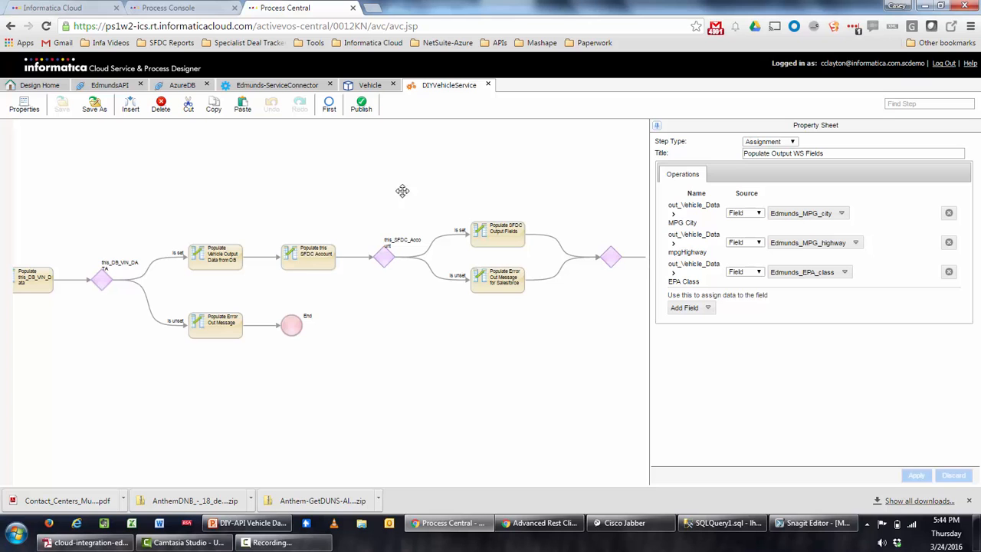
left_click_drag(409, 190, 274, 192)
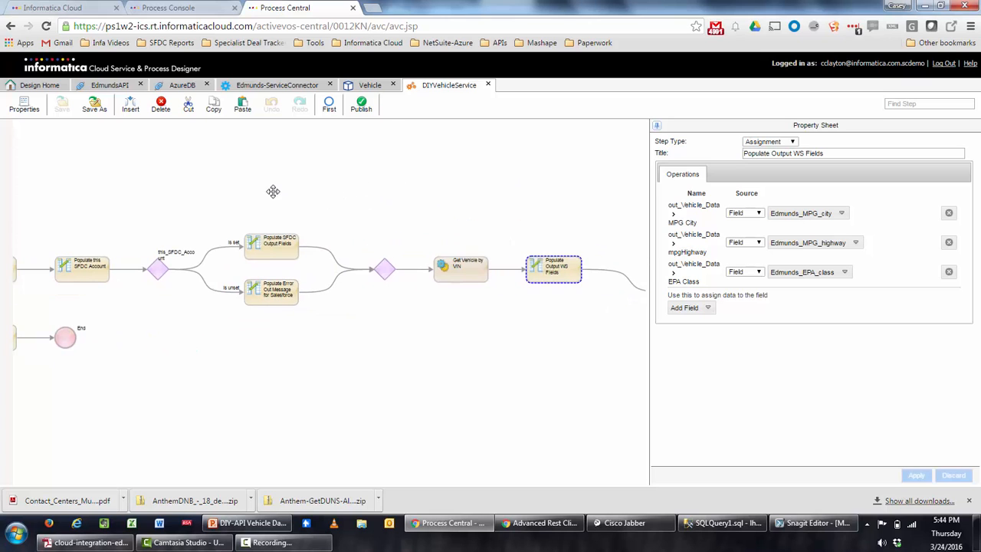
left_click_drag(531, 169, 353, 173)
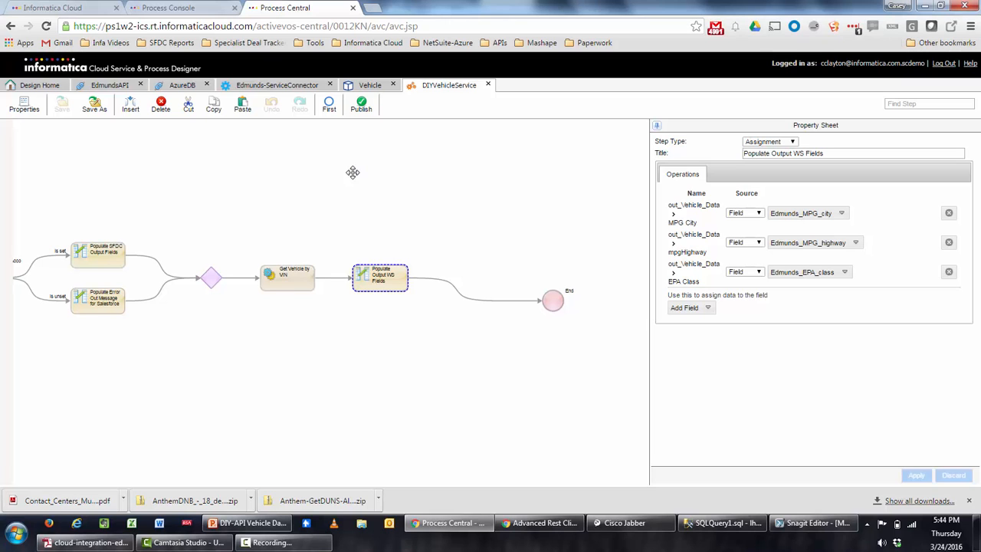
left_click(363, 105)
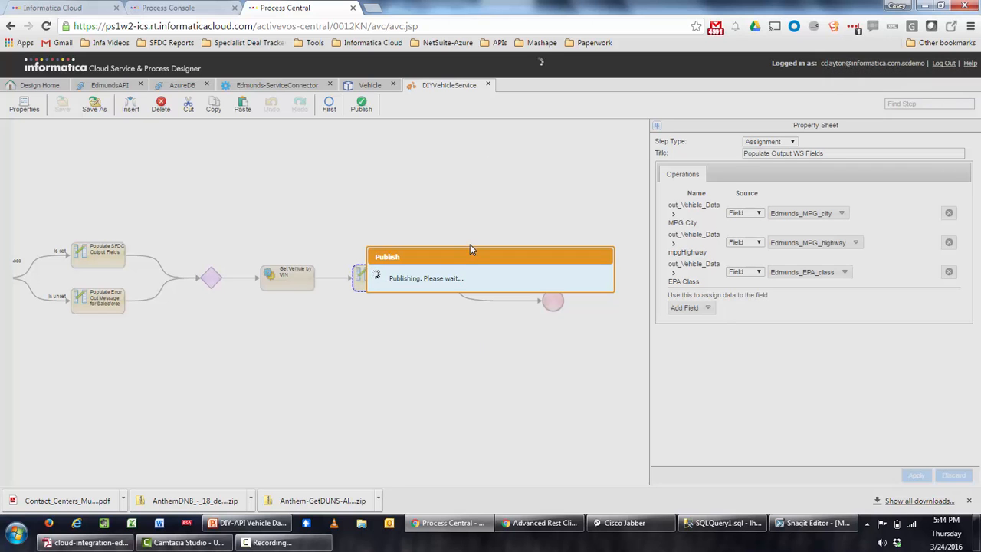
Refresh Active Processes to see DIYVehicleService version 2.0, then return to the designer.
left_click(142, 8)
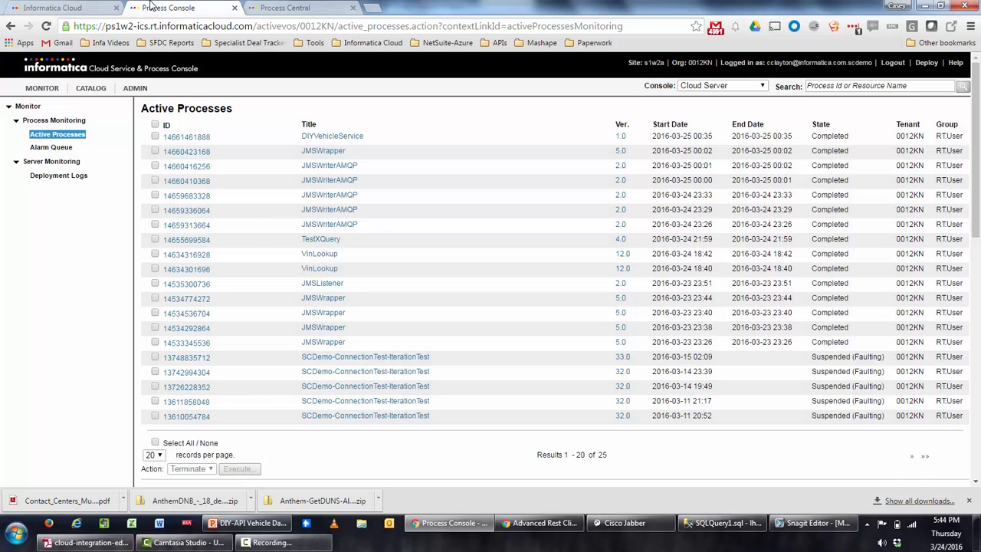
left_click(44, 136)
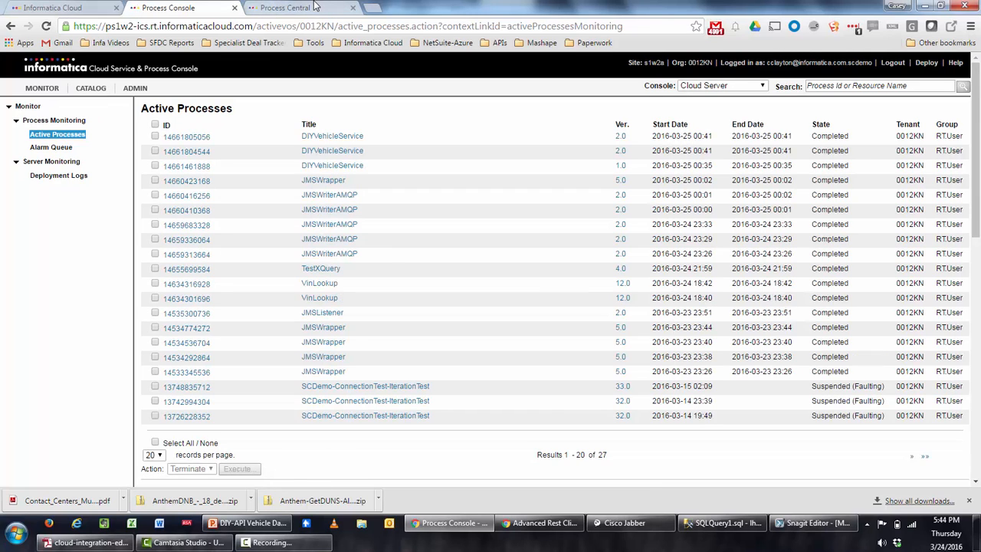
left_click(313, 7)
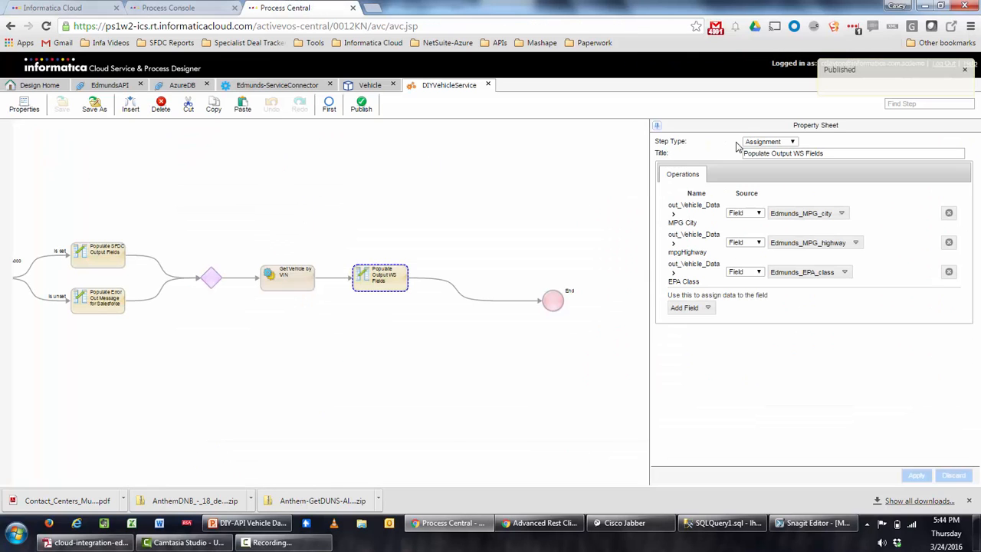
Change the process's Advanced tracing level to Verbose, then save and republish DIYVehicleService.
left_click(24, 105)
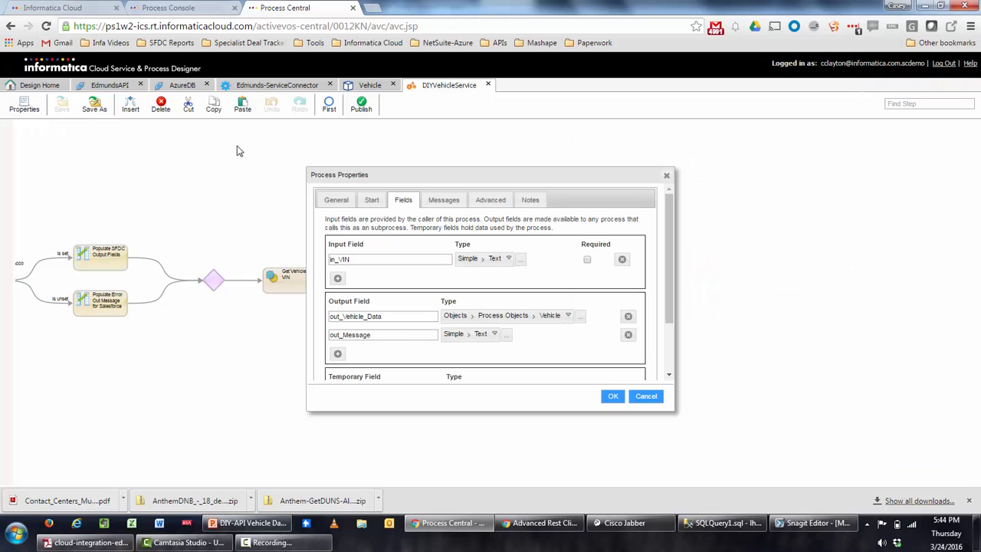
left_click(484, 201)
left_click(432, 237)
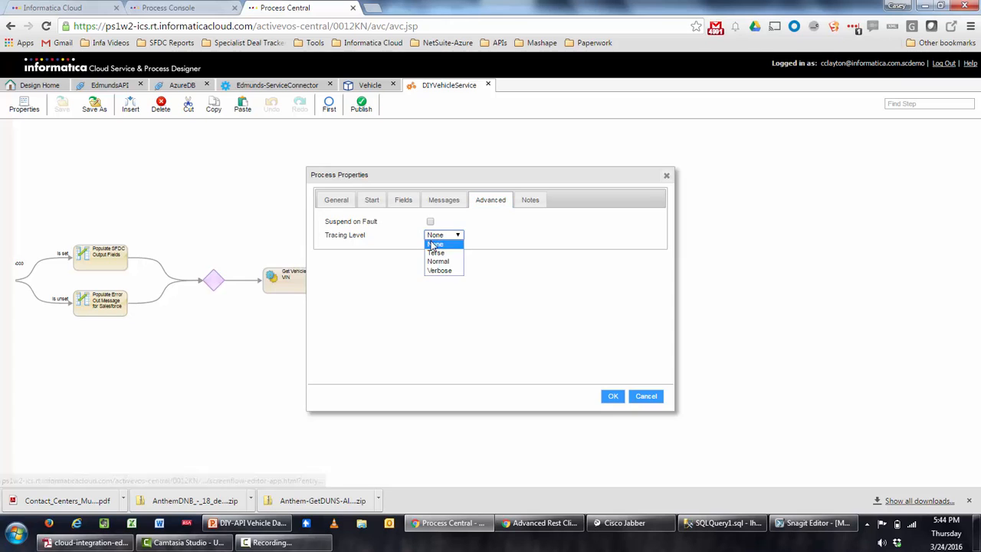
left_click(440, 272)
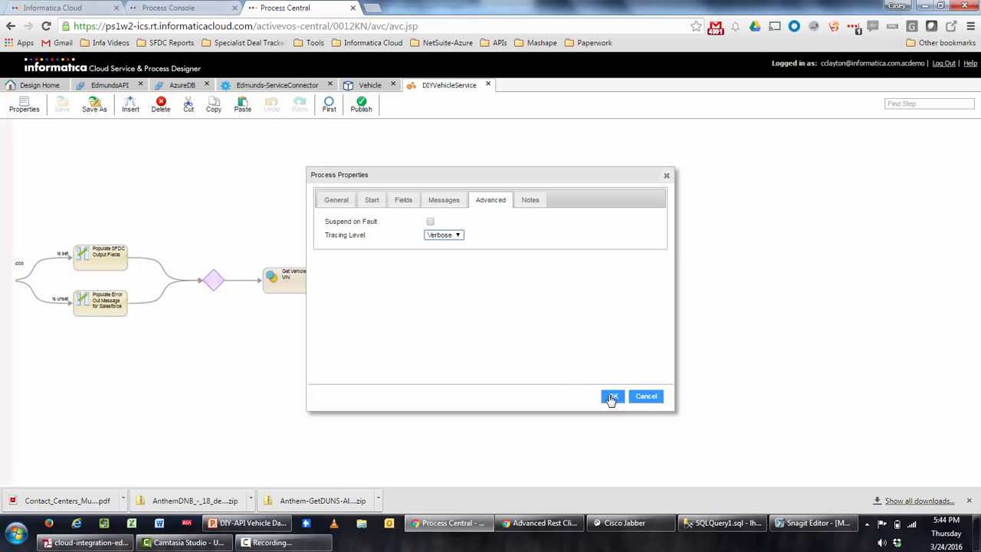
left_click(612, 396)
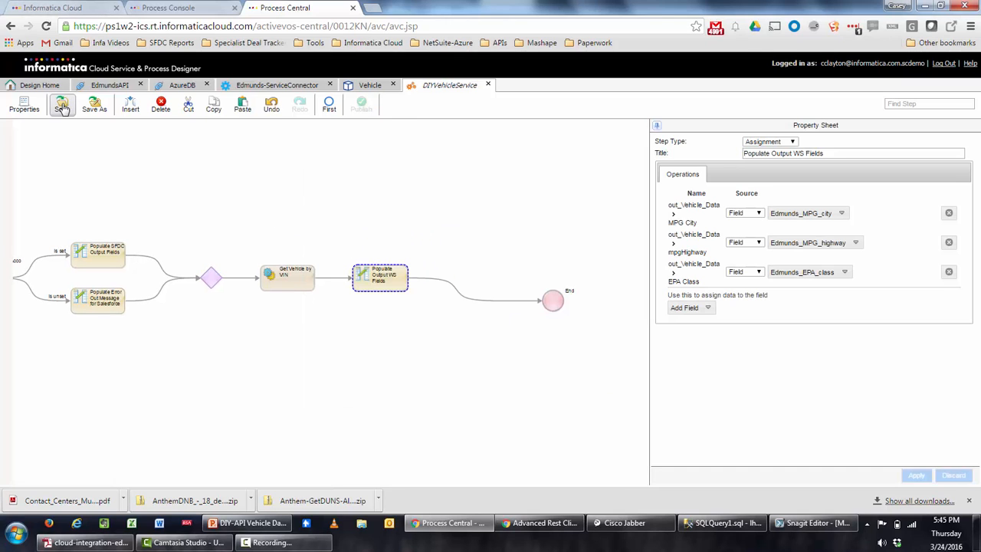
left_click(62, 106)
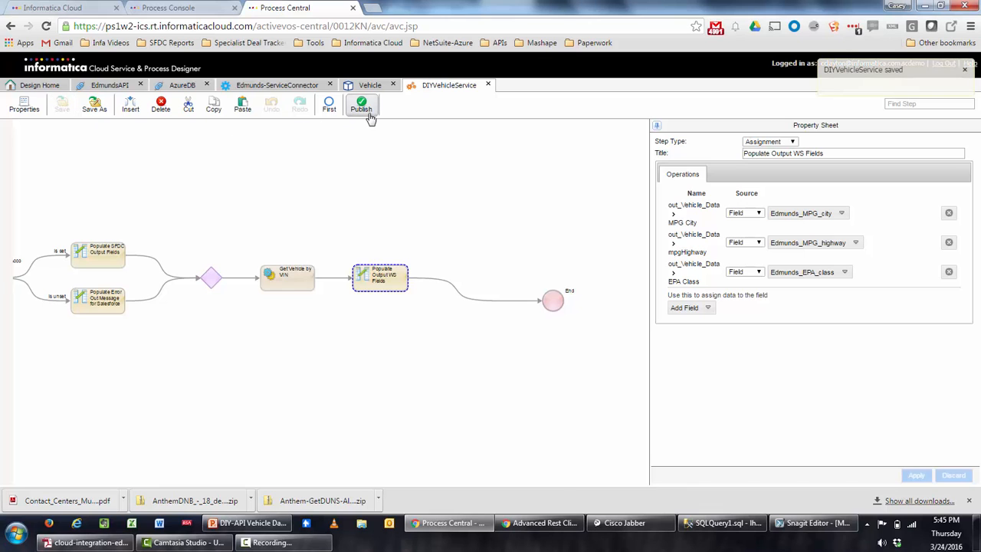
left_click(371, 115)
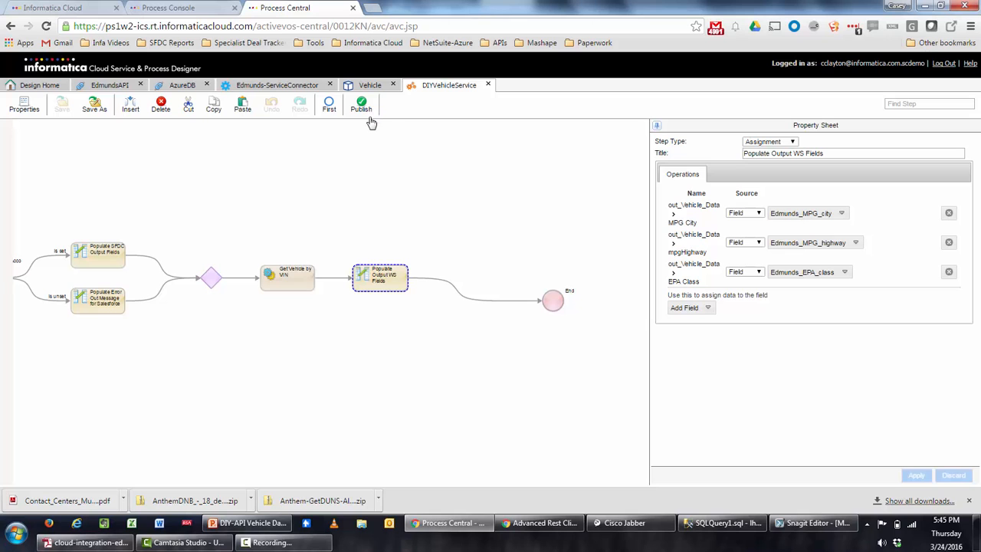
Resend the VIN 66338 POST request and review the SUCCESS response showing mpgCity 14, mpgHighway 19.
left_click(520, 526)
scroll(422, 422, "down", 2)
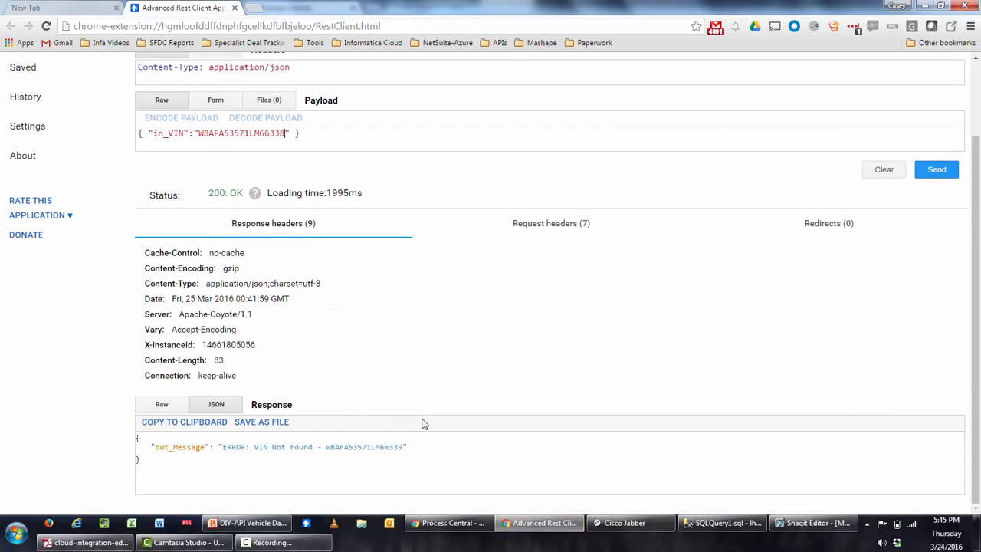
scroll(418, 433, "up", 1)
scroll(418, 433, "up", 1)
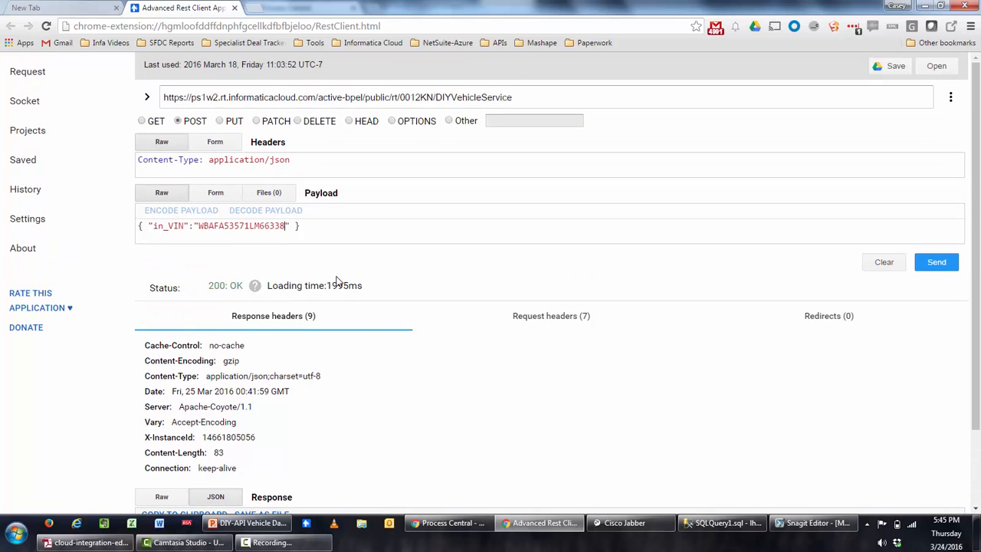
left_click(933, 264)
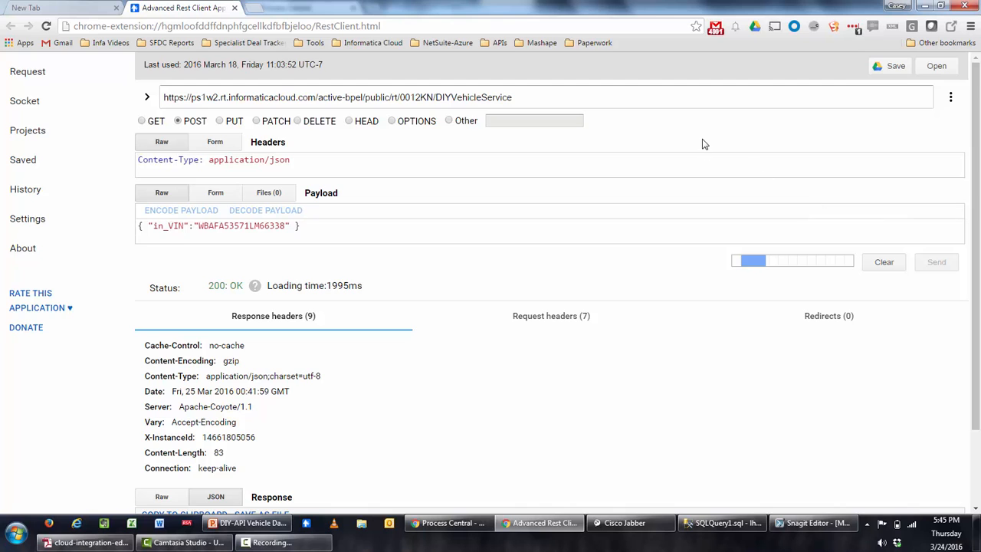
scroll(703, 142, "down", 2)
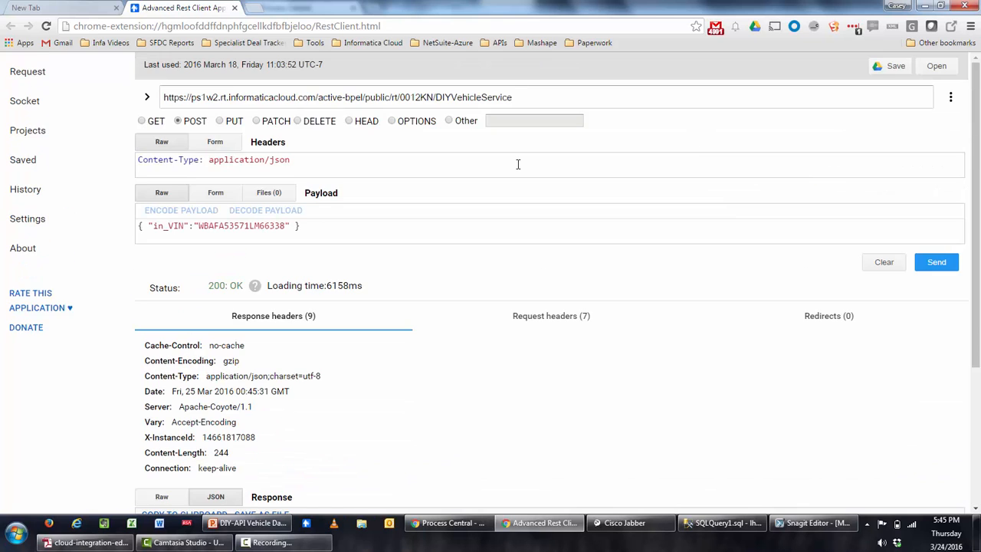
scroll(518, 164, "down", 3)
scroll(518, 164, "down", 2)
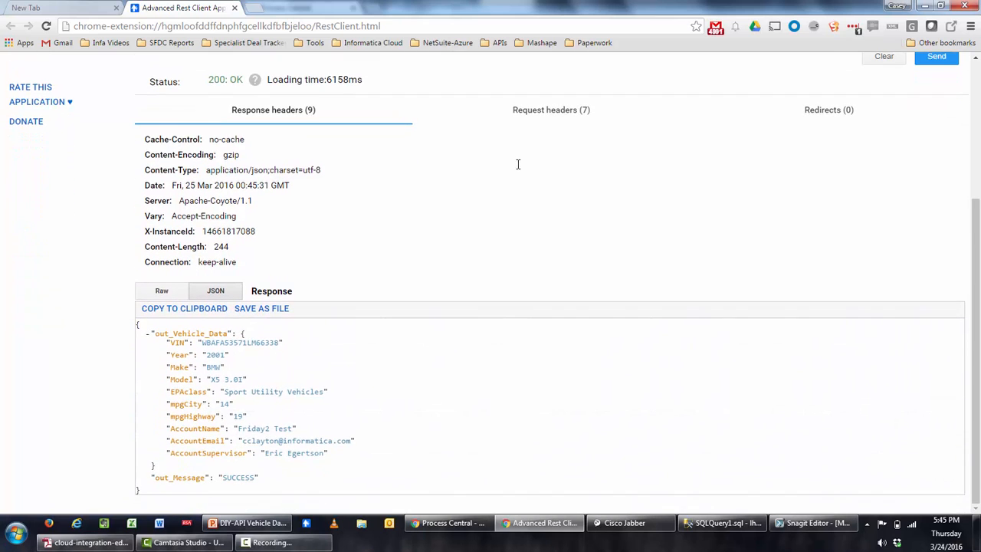